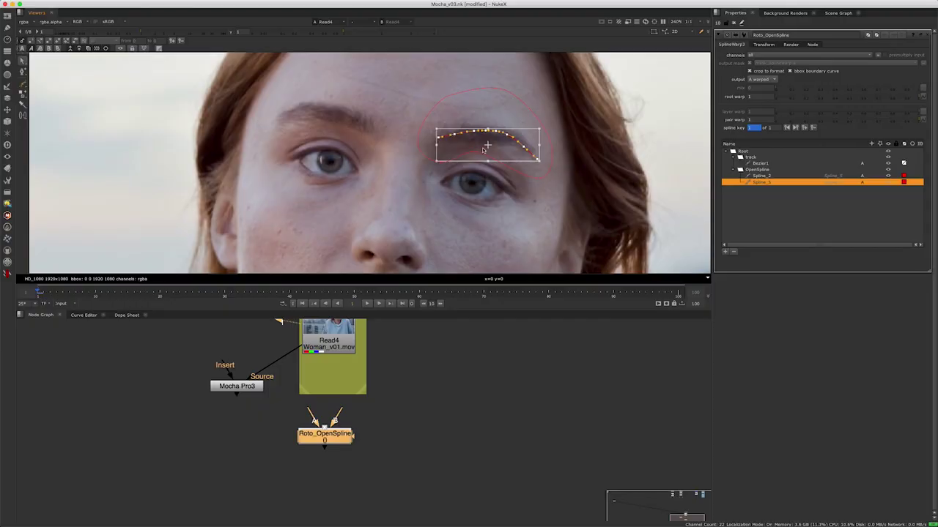
Step: Nudge the Roto_OpenSpline eyebrow shape up about 8 pixels in the Viewer
left_click_drag(488, 146, 490, 140)
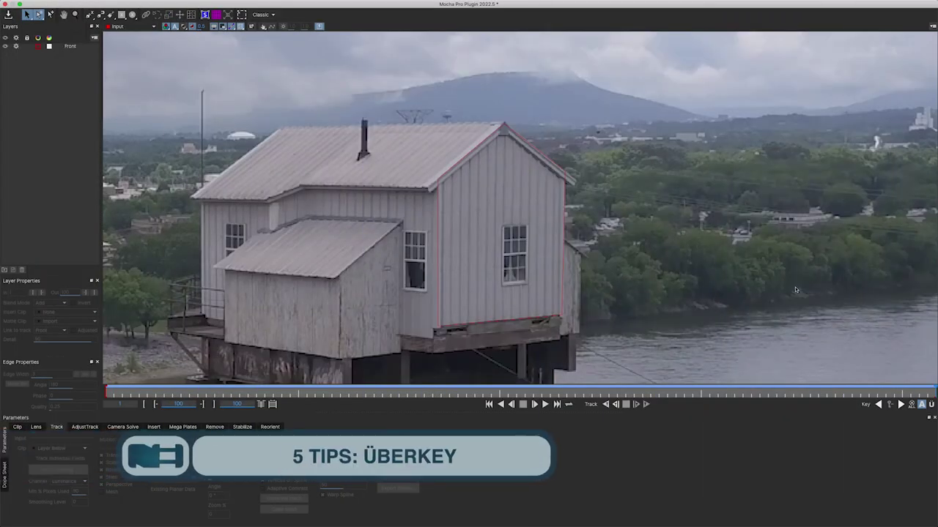
Step: Select the Front layer and review its track by scrubbing and playing both directions
left_click(503, 144)
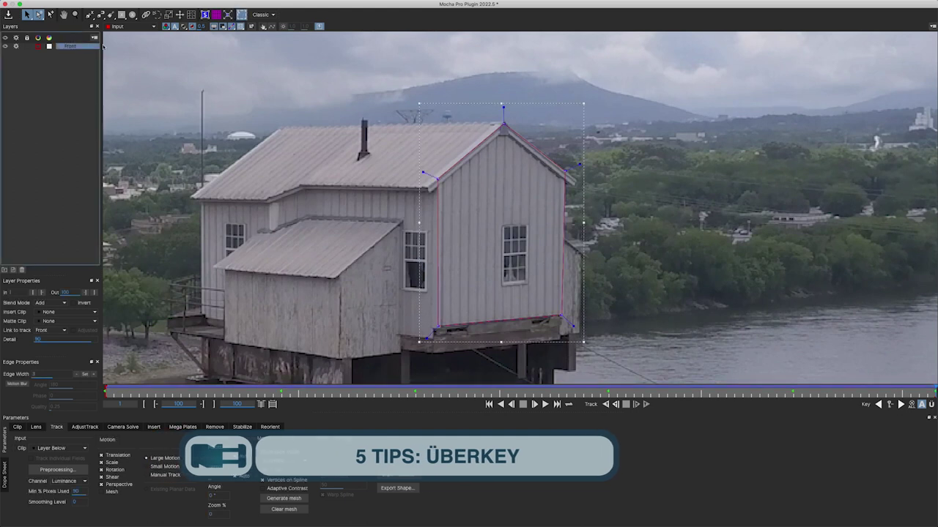
left_click_drag(204, 390, 918, 367)
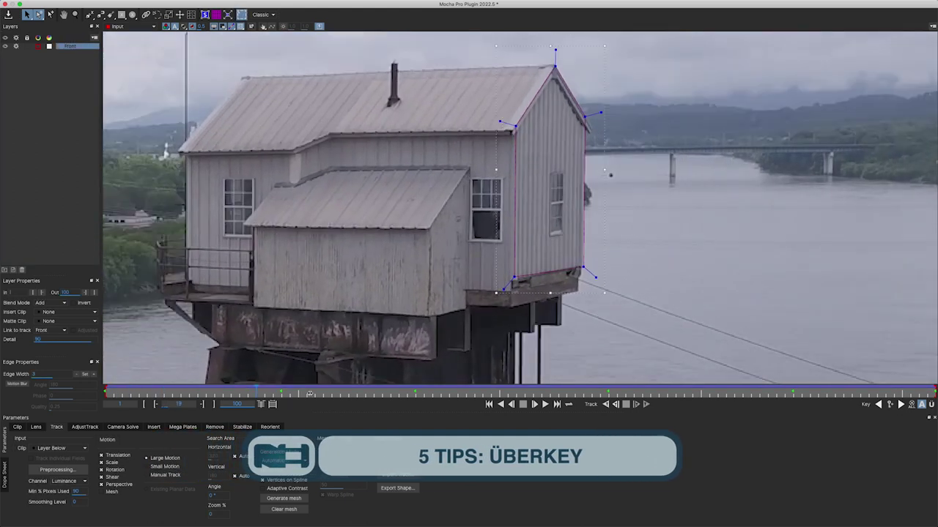
key("shift+z")
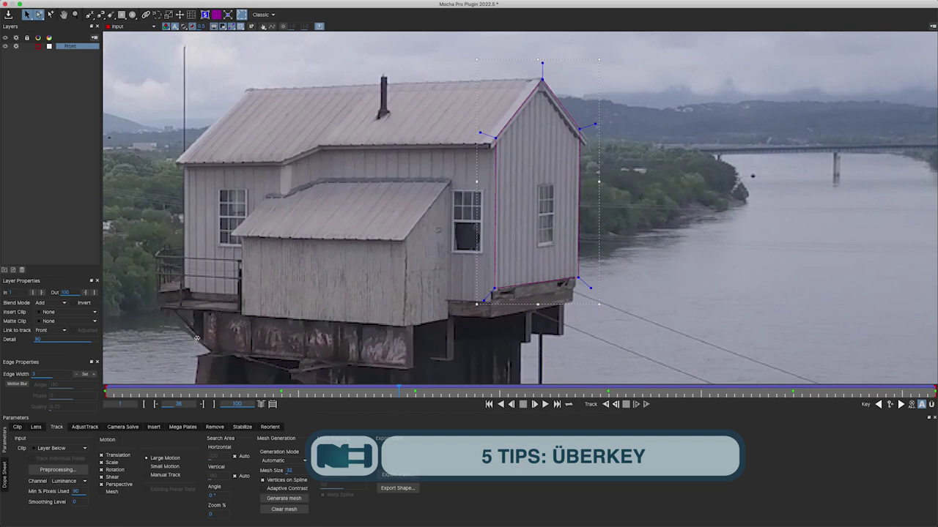
key("shift+x")
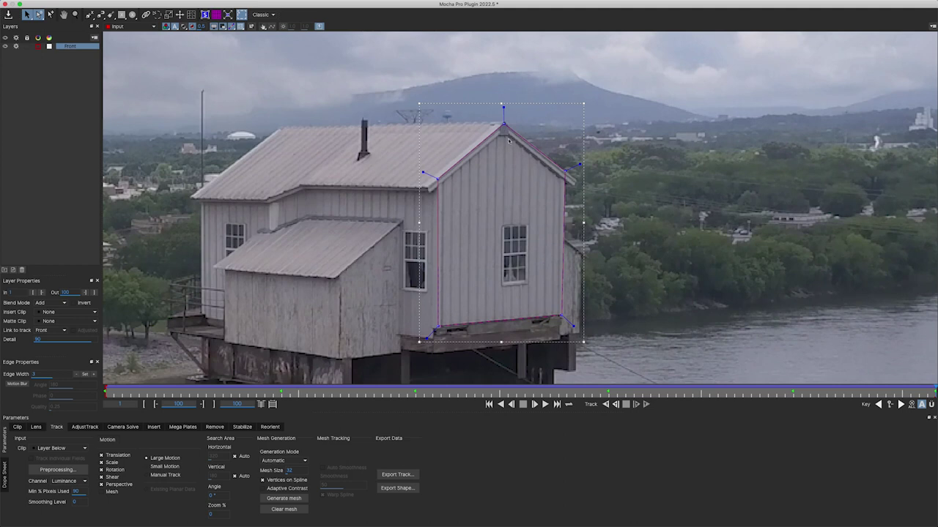
key("Home")
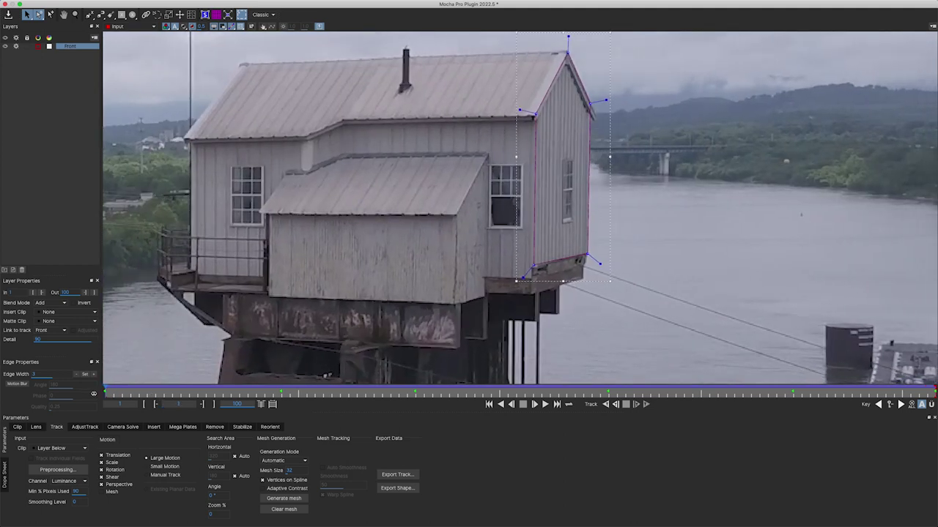
Step: At frame 38, snap the top point to the roof peak and the right corner to the gable, then replay
left_click(411, 395)
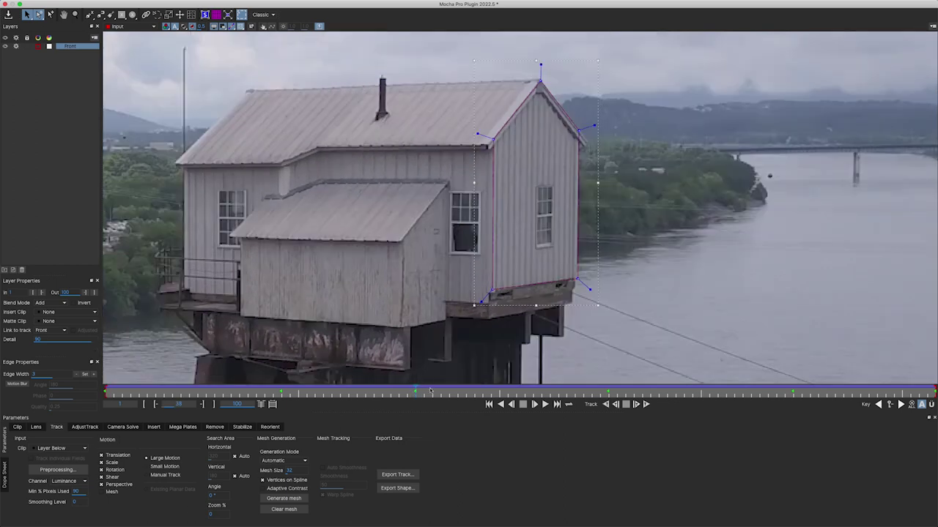
left_click_drag(541, 65, 538, 72)
left_click_drag(581, 140, 579, 137)
left_click(604, 395)
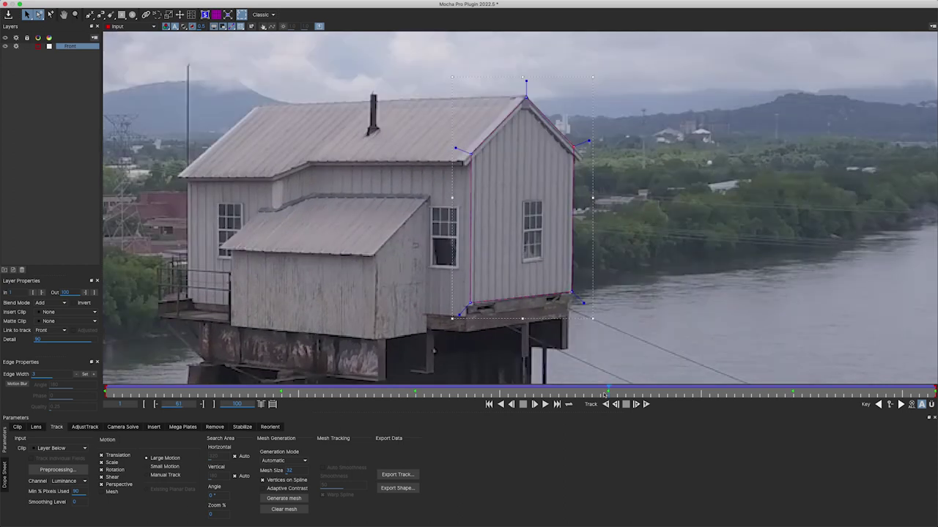
left_click(414, 393)
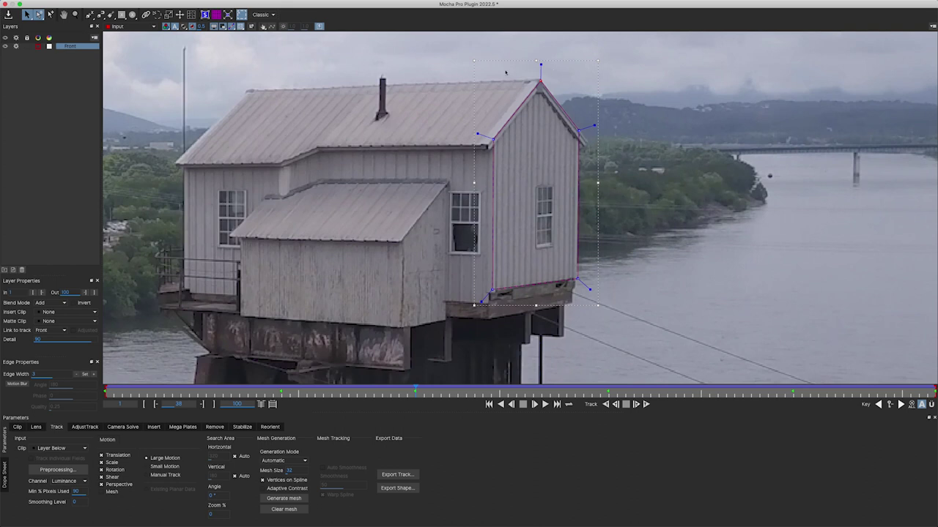
key("space")
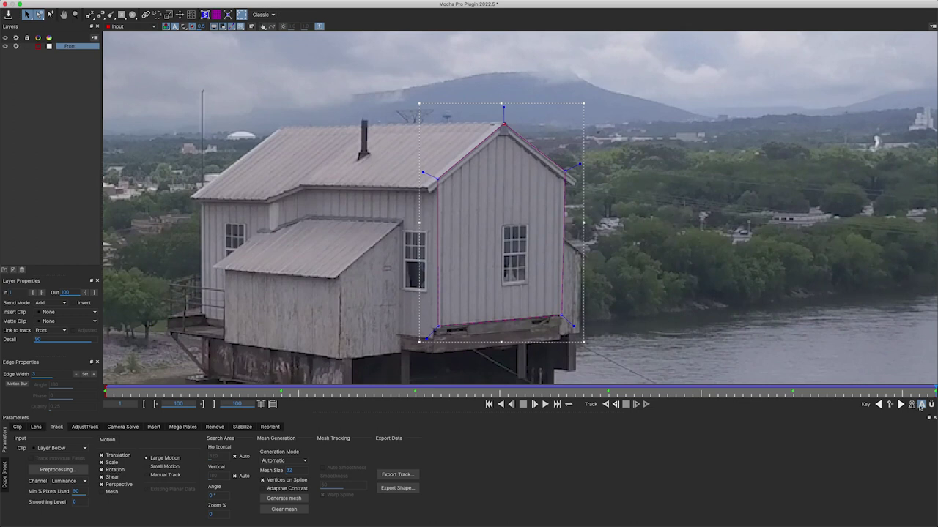
Step: Toggle Uberkey and back to Auto key, then lower the top point slightly at frame 92
left_click(931, 406)
left_click(921, 405)
left_click(865, 389)
left_click_drag(509, 130, 507, 136)
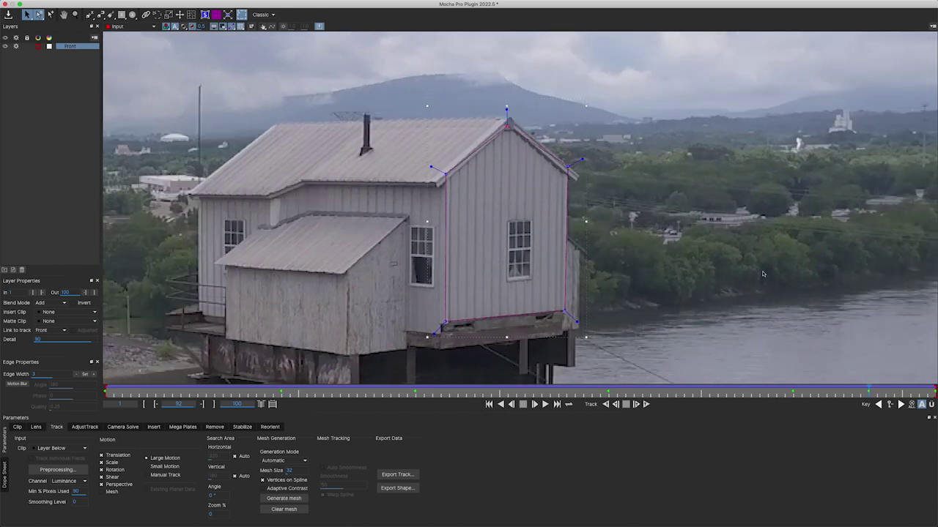
Step: On frame 83, pull the top point up into the sky and play to the end
left_click(901, 405)
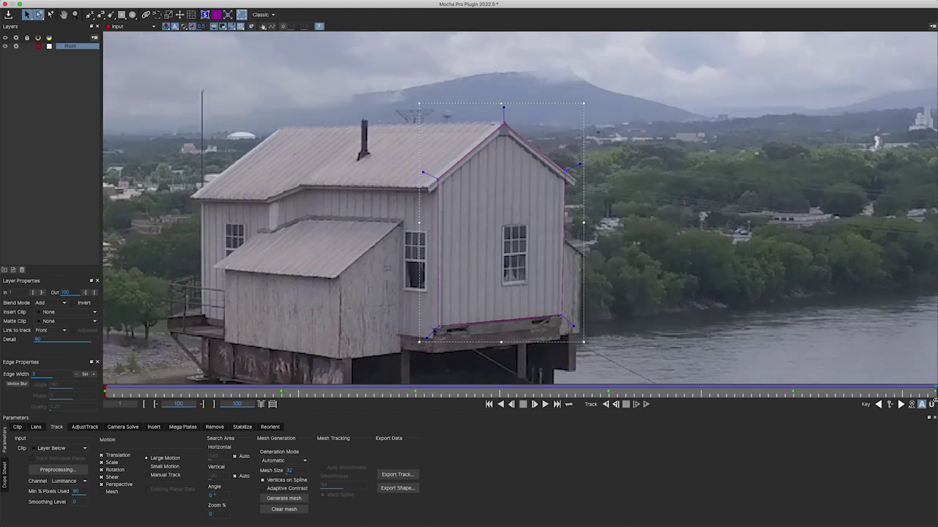
left_click(789, 393)
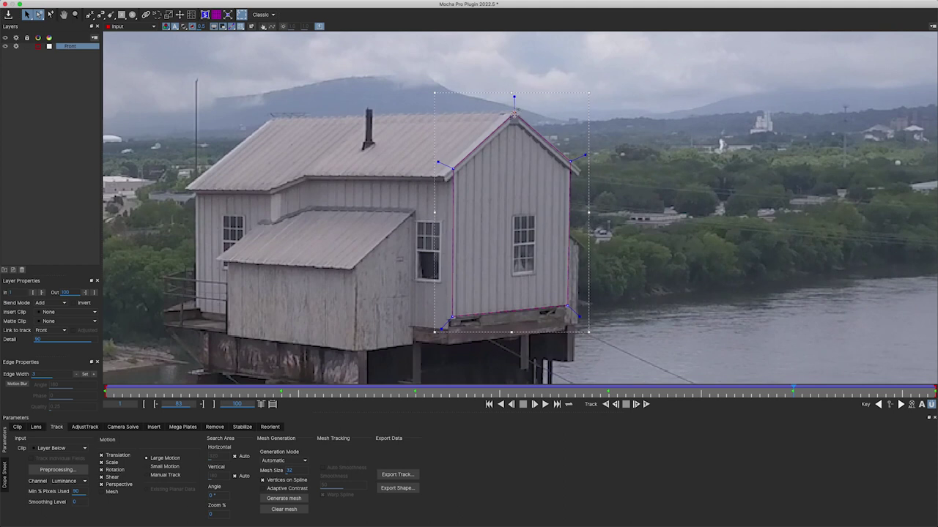
left_click_drag(515, 114, 512, 68)
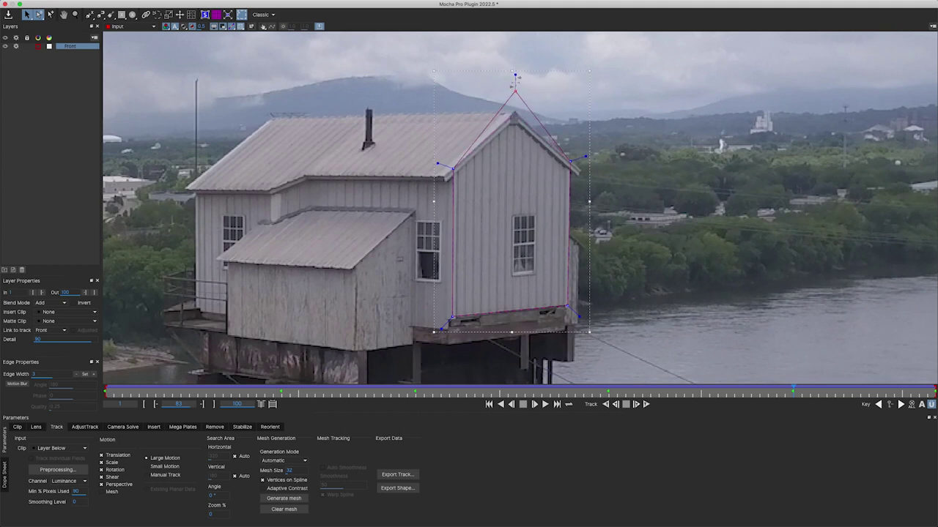
key("space")
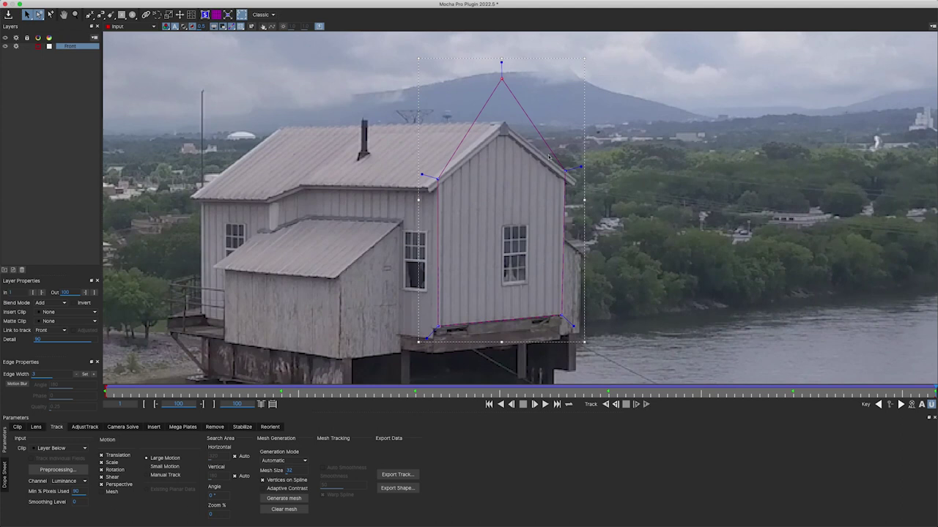
Step: Put the top point back on the roof peak and drop both roof corners onto the roof edge
left_click_drag(502, 82, 504, 131)
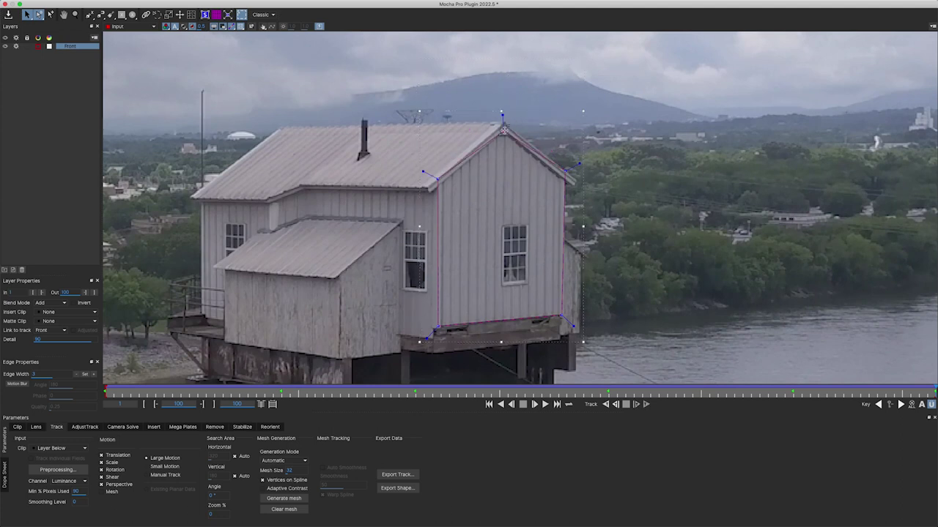
left_click_drag(435, 180, 439, 187)
left_click_drag(568, 175, 567, 182)
left_click_drag(535, 394, 535, 394)
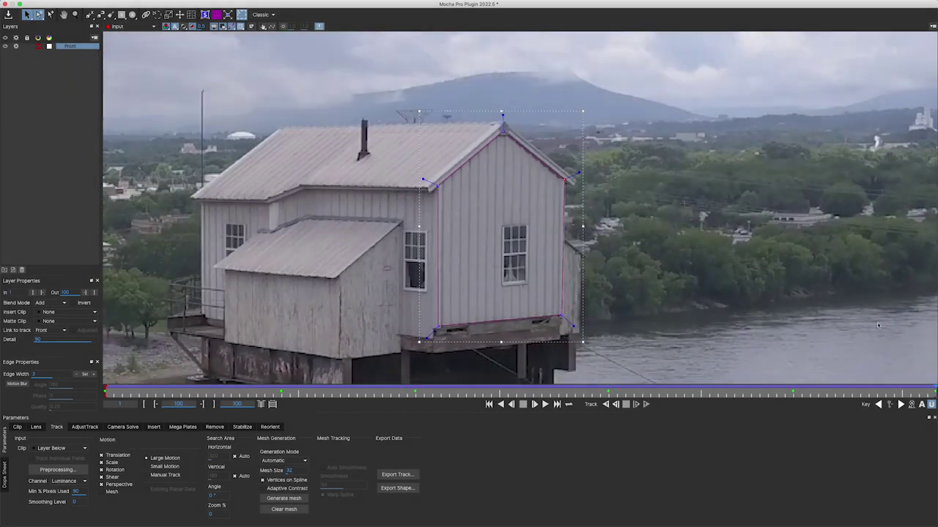
Step: In Auto key mode, test raising the roof-peak point on a later frame, then undo it
left_click(922, 405)
left_click(605, 385)
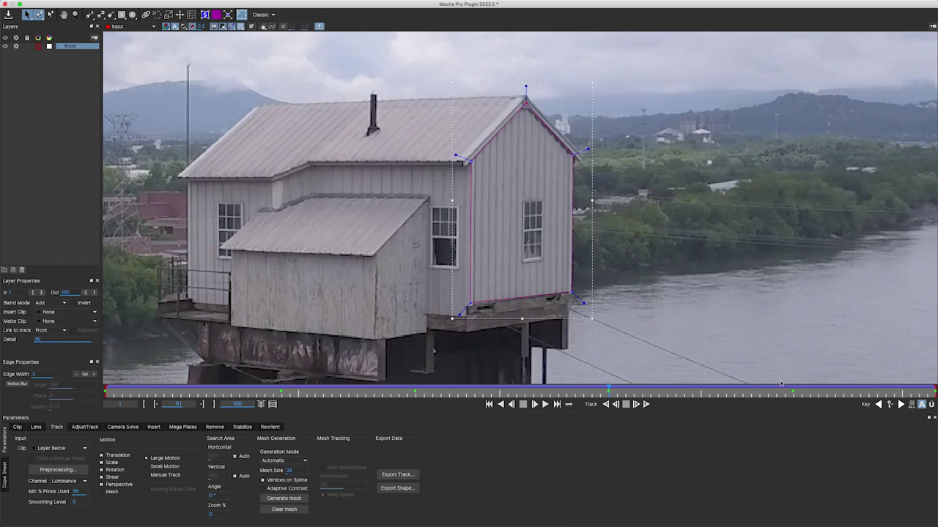
left_click(844, 388)
left_click_drag(503, 130, 505, 124)
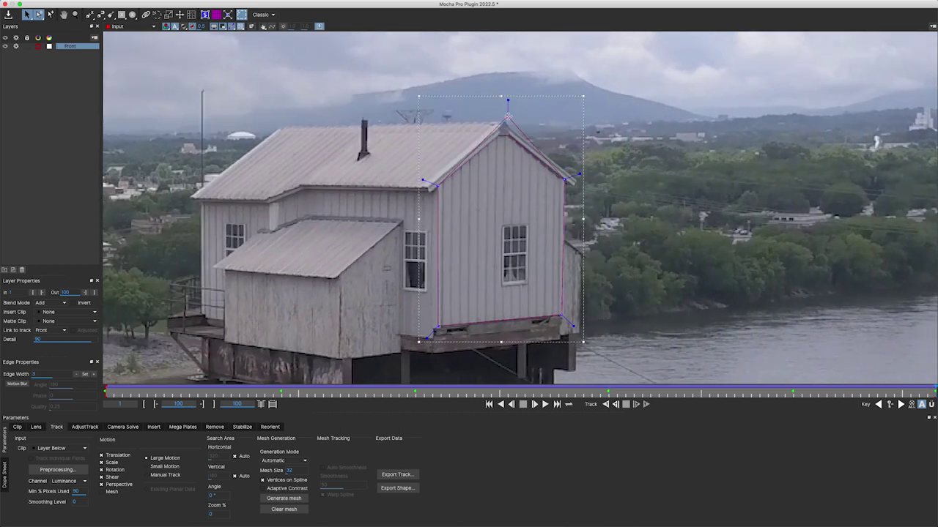
key("ctrl+z")
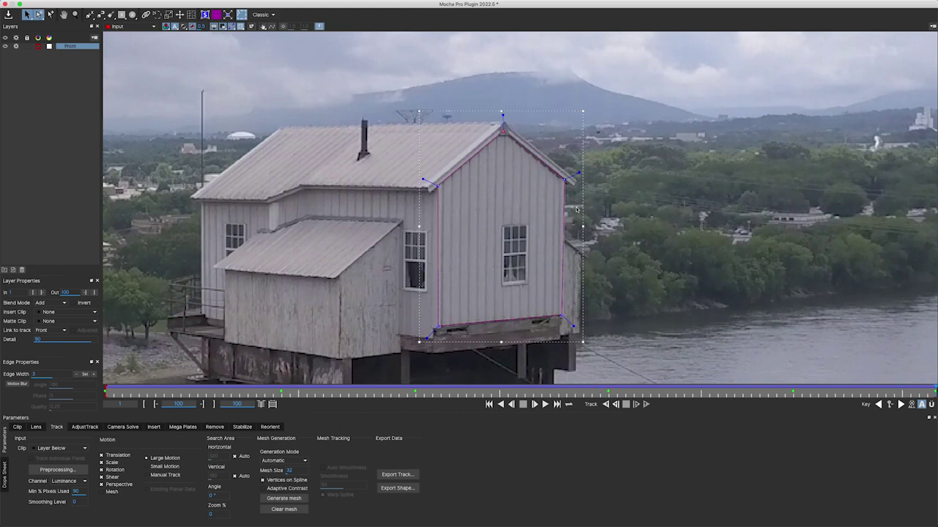
Step: At frame 61 with Uberkey on, raise the roof peak and both eave points
left_click(608, 389)
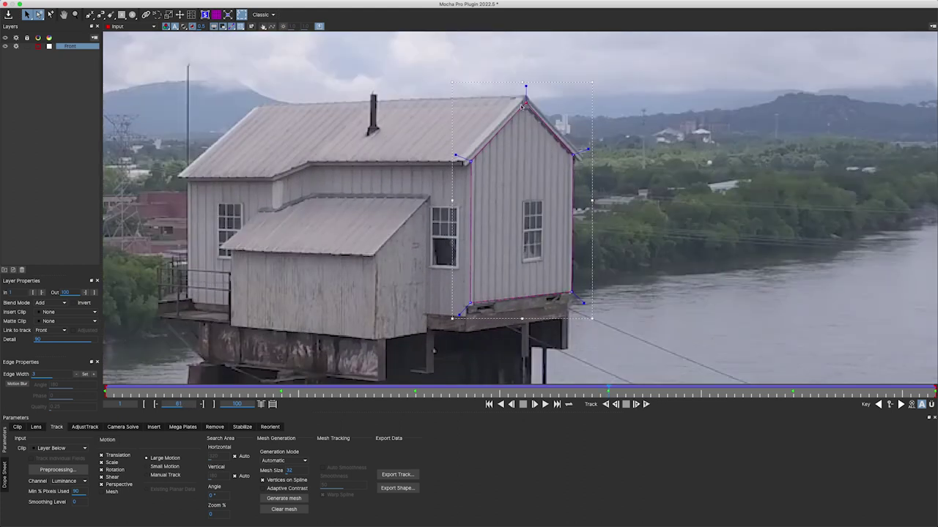
left_click(931, 404)
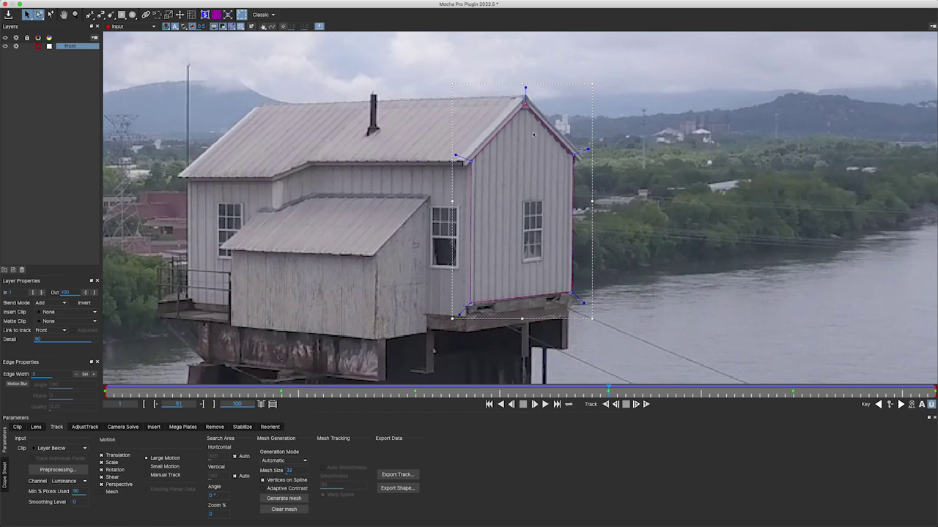
left_click_drag(526, 103, 526, 96)
left_click_drag(469, 160, 473, 153)
left_click_drag(574, 155, 574, 149)
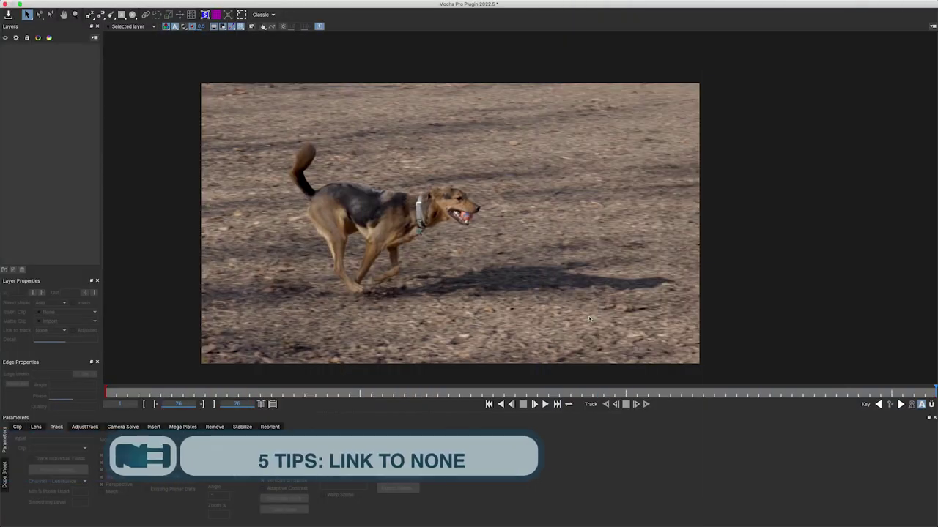
Step: At about frame 20, draw a four-point X-spline shape on the ground below the dog
left_click(329, 391)
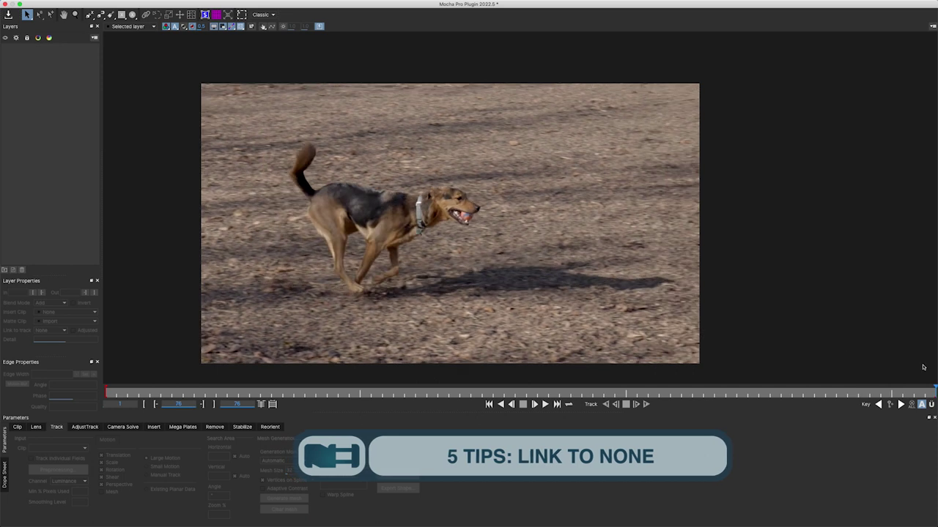
left_click(88, 14)
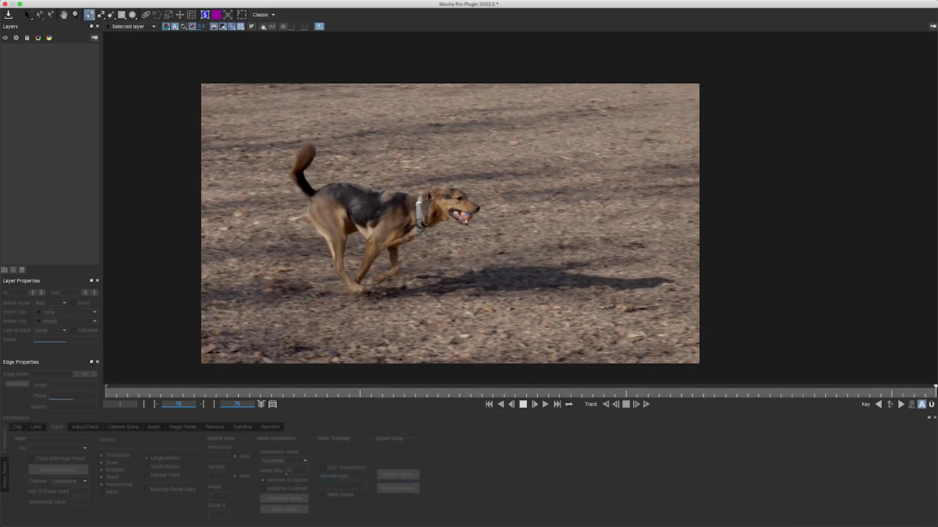
left_click(484, 317)
left_click(622, 316)
left_click(647, 352)
left_click(483, 356)
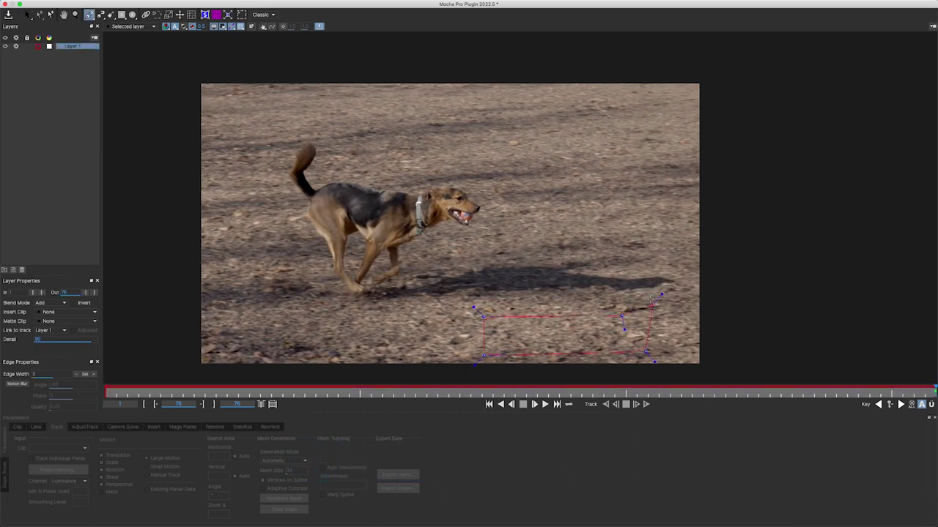
right_click(654, 298)
Step: Show the planar grid and drag the surface corners to match the ground's perspective
left_click(216, 14)
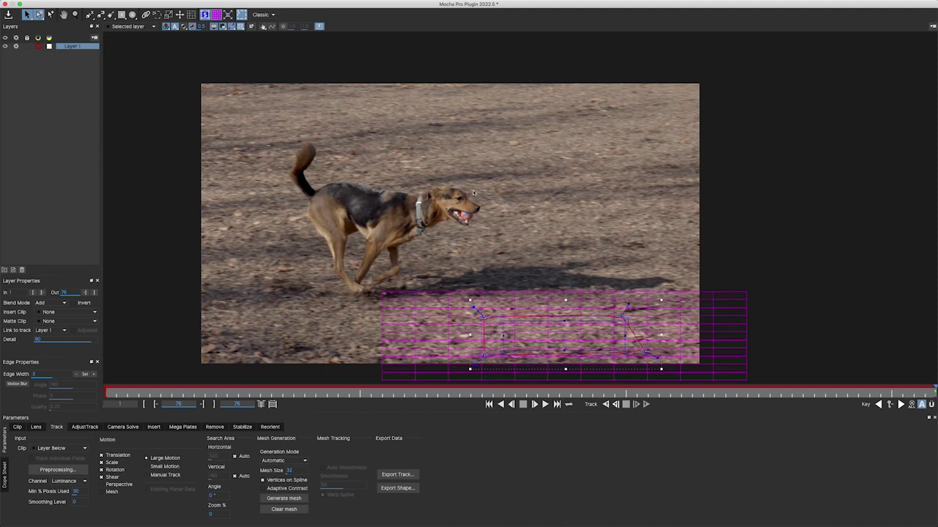
left_click_drag(503, 348, 500, 353)
mouse_move(623, 343)
left_mouse_down()
mouse_move(640, 351)
mouse_move(631, 325)
left_mouse_up()
left_click_drag(505, 320, 497, 321)
left_click_drag(623, 318, 625, 316)
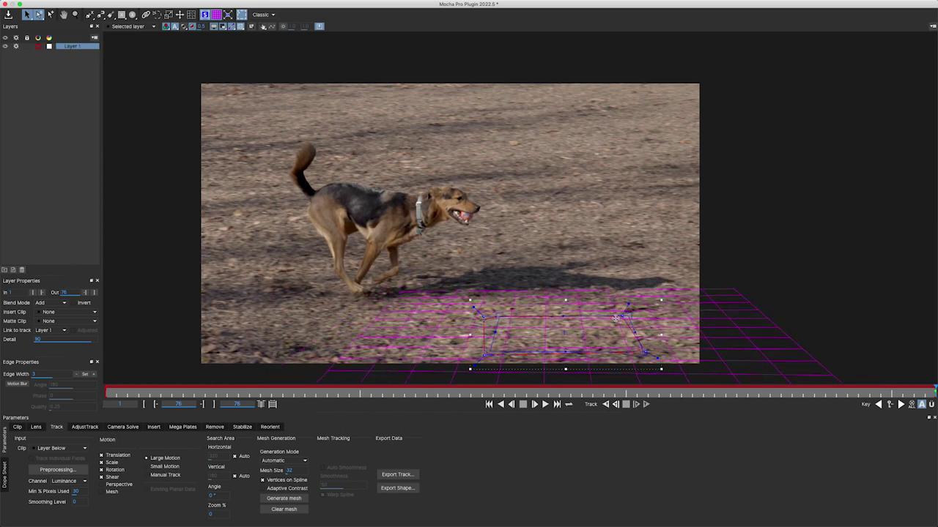
Step: Track the surface backward a few frames from frame 52, jump to the last frame, and hide the grid
left_click(670, 388)
key("z")
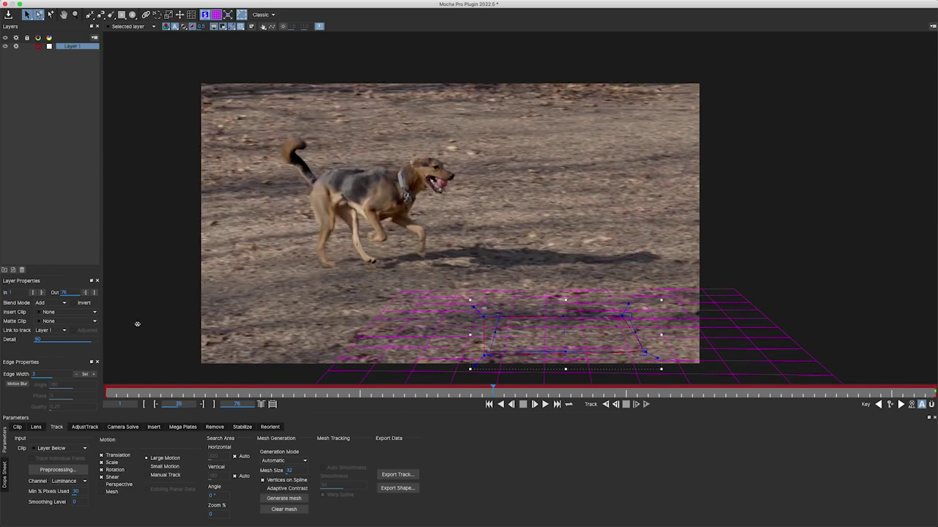
key("End")
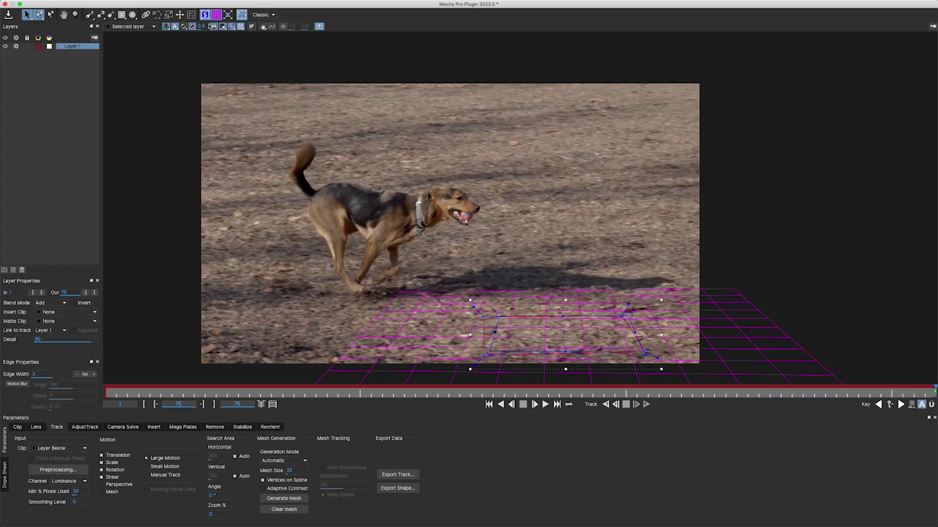
left_click(216, 15)
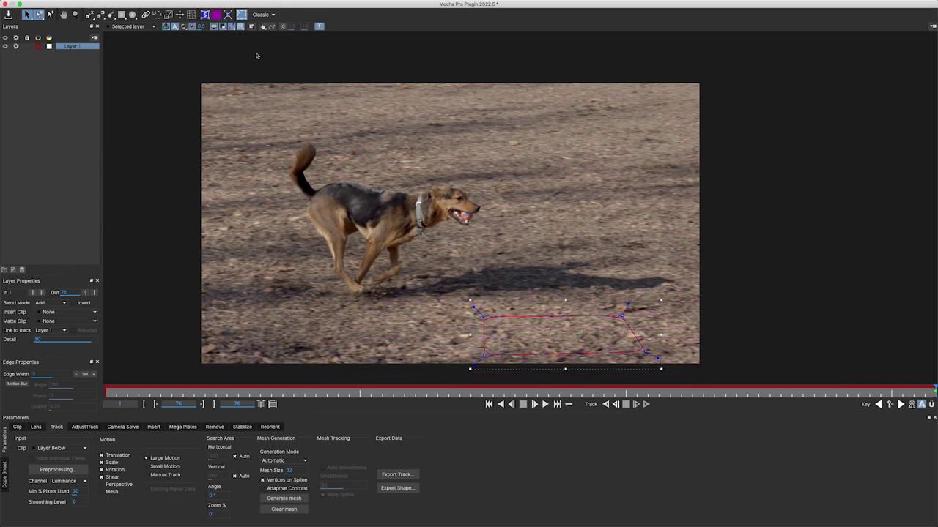
Step: Track the ground shape backward with Perspective on, repositioning it twice, then delete Layer 1
left_click(124, 483)
left_click(605, 404)
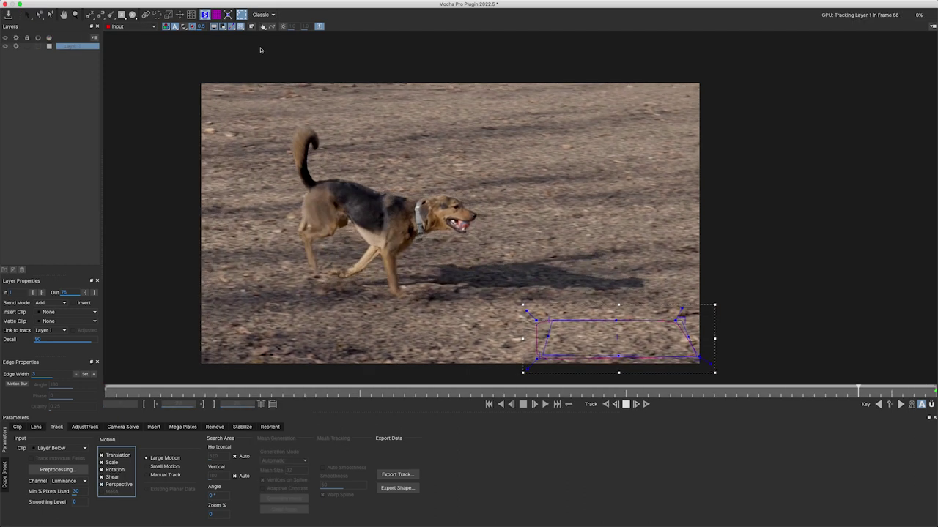
left_click_drag(645, 341, 592, 332)
left_click(605, 404)
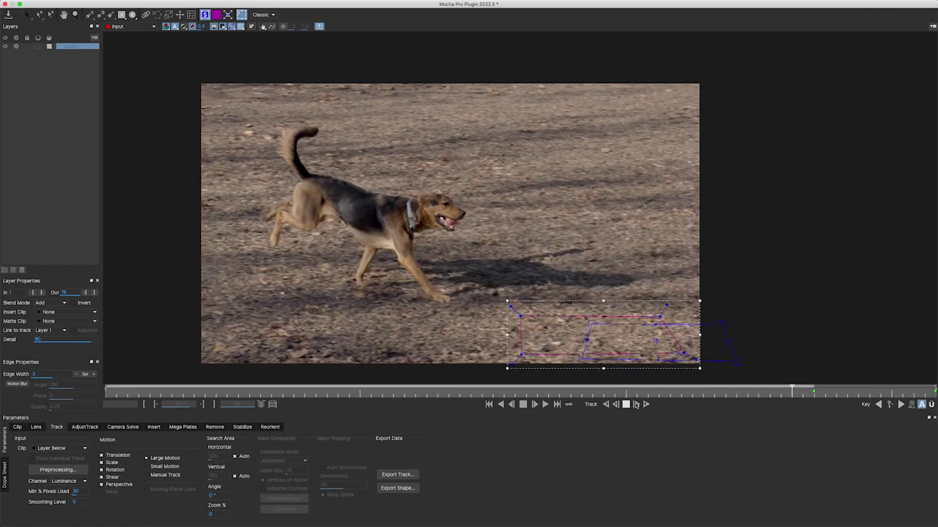
left_click_drag(712, 312, 645, 306)
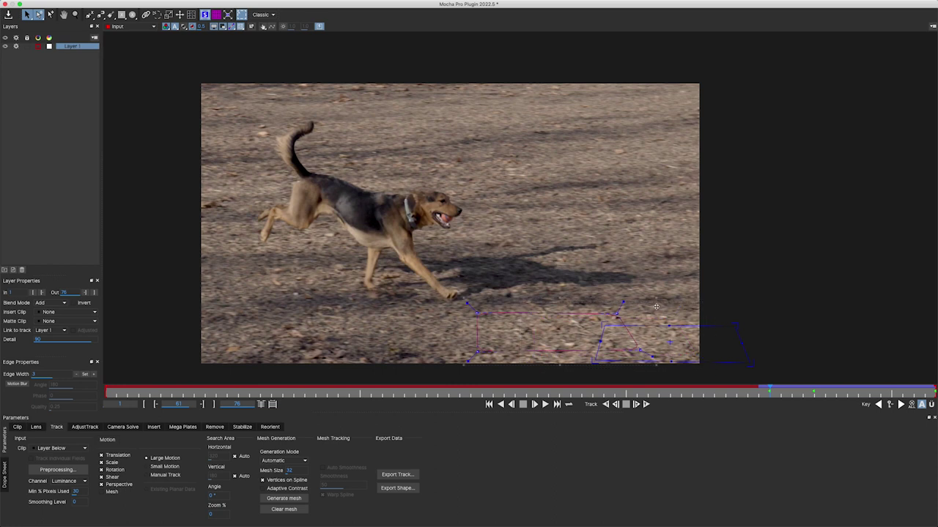
left_click(605, 405)
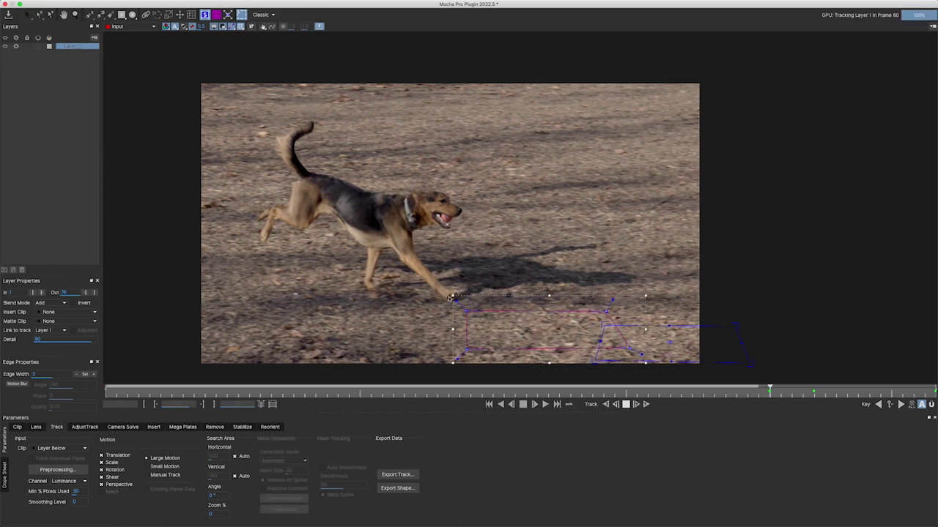
left_click(626, 405)
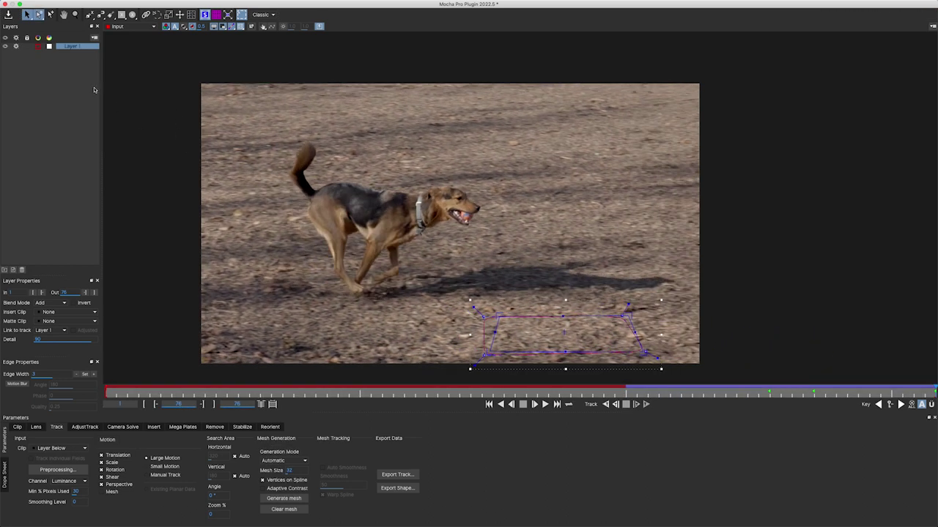
left_click(21, 269)
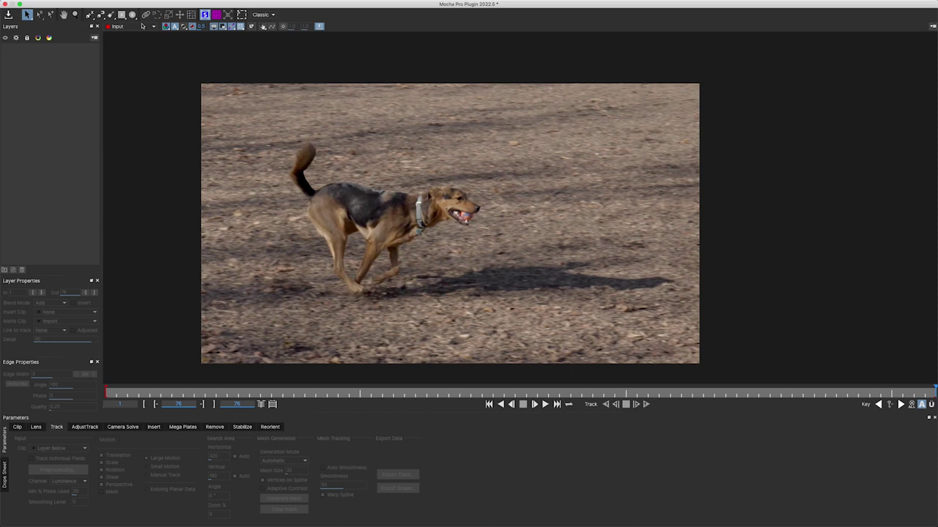
Step: Draw a rectangle over the lower-right ground and stretch its surface corners outward
left_click(123, 16)
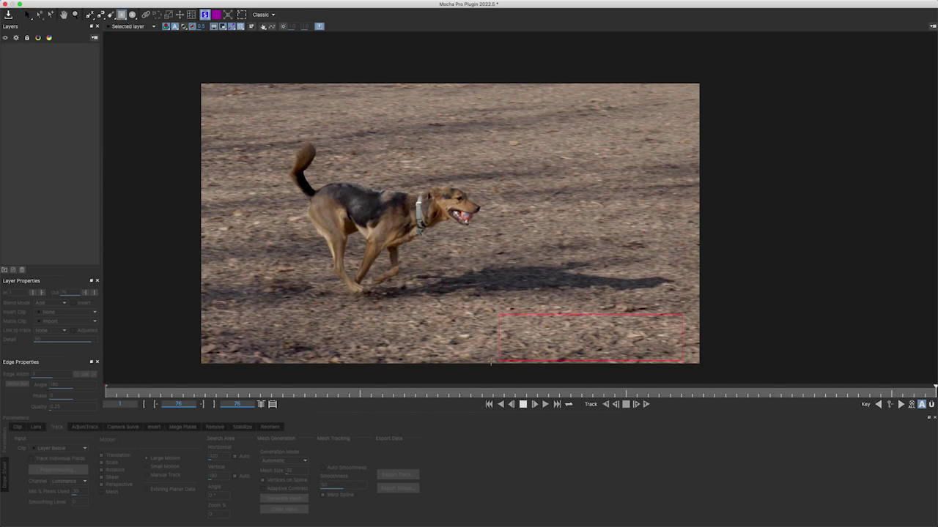
left_click_drag(490, 367, 481, 369)
left_click_drag(696, 329, 683, 341)
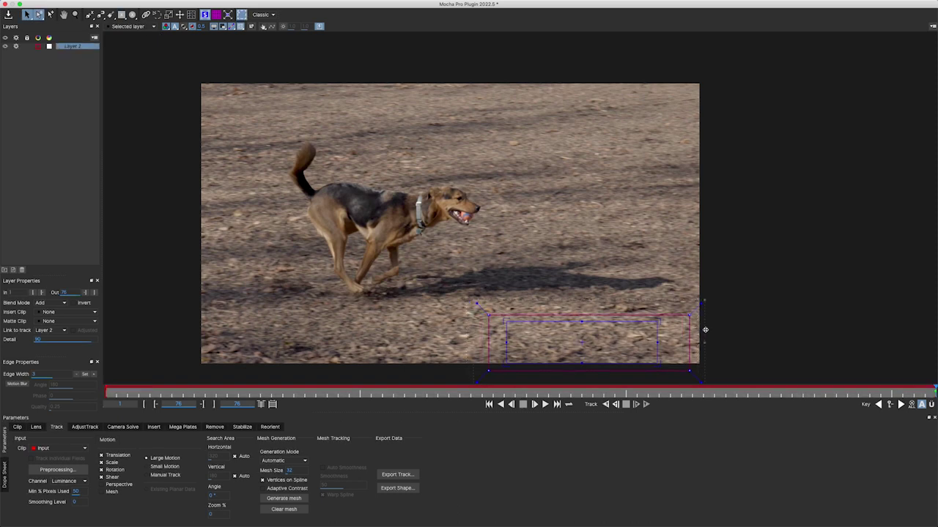
left_click_drag(512, 345, 499, 356)
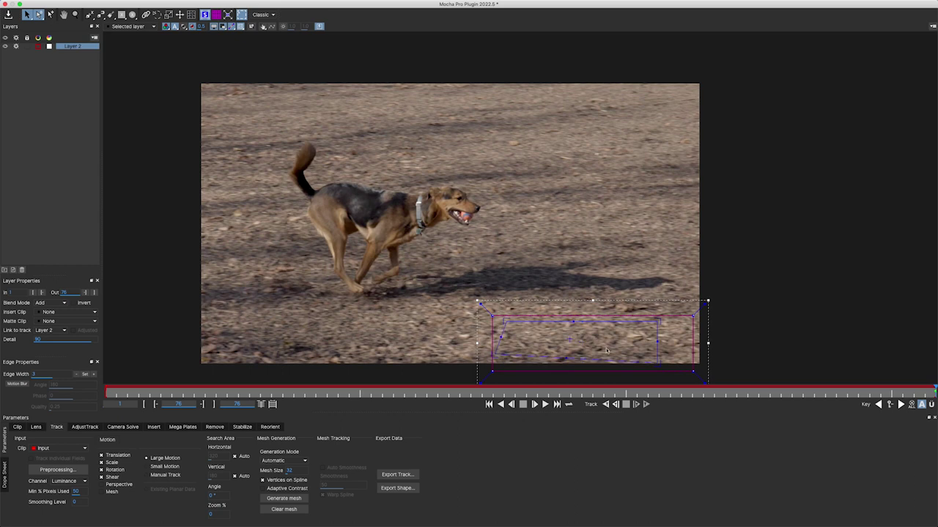
left_click_drag(656, 361, 674, 358)
Step: With the planar grid shown, align the top surface corners to the ground and enable Perspective motion
left_click(215, 14)
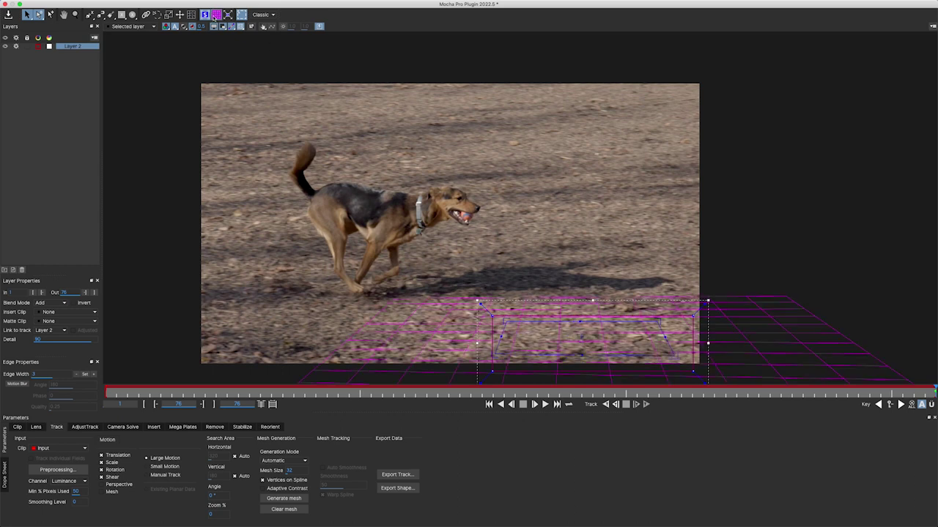
left_click_drag(504, 320, 493, 316)
left_click_drag(653, 319, 658, 315)
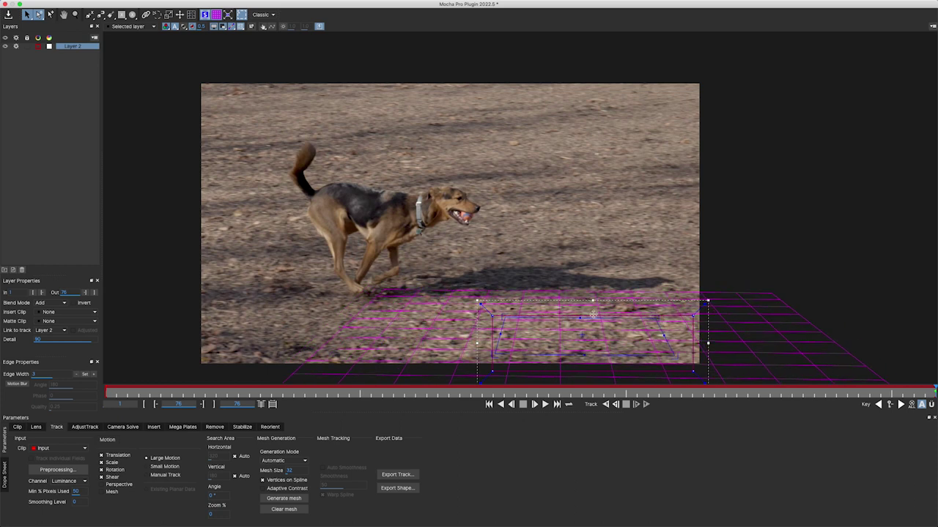
left_click_drag(563, 257, 522, 230)
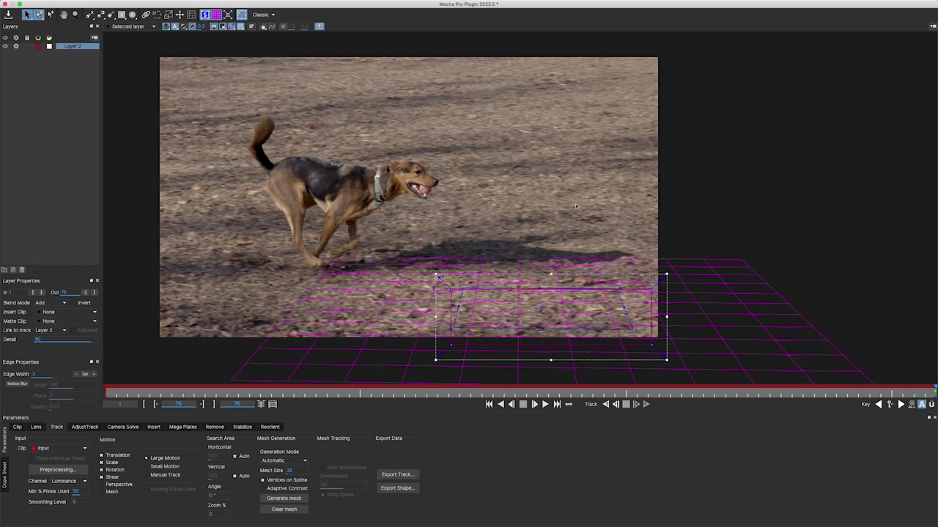
left_click(115, 484)
Step: Keep the layer linked to its own track and rename Layer 2 to Ground
left_click(49, 332)
left_click(55, 332)
double_click(81, 46)
type("Gri")
key("Return")
Step: Deselect Ground, draw a stray rectangle at lower left, then delete that Layer 3
left_click(91, 142)
left_click(122, 15)
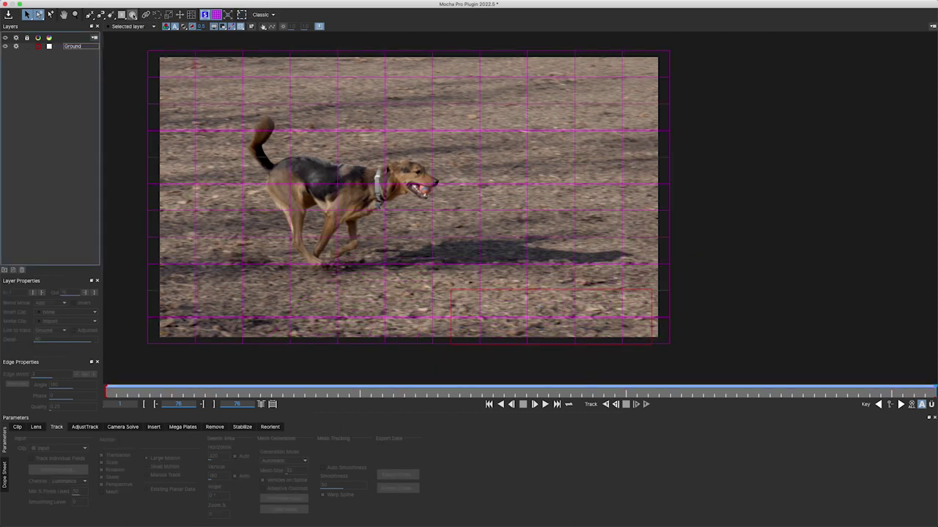
left_click_drag(200, 282, 286, 354)
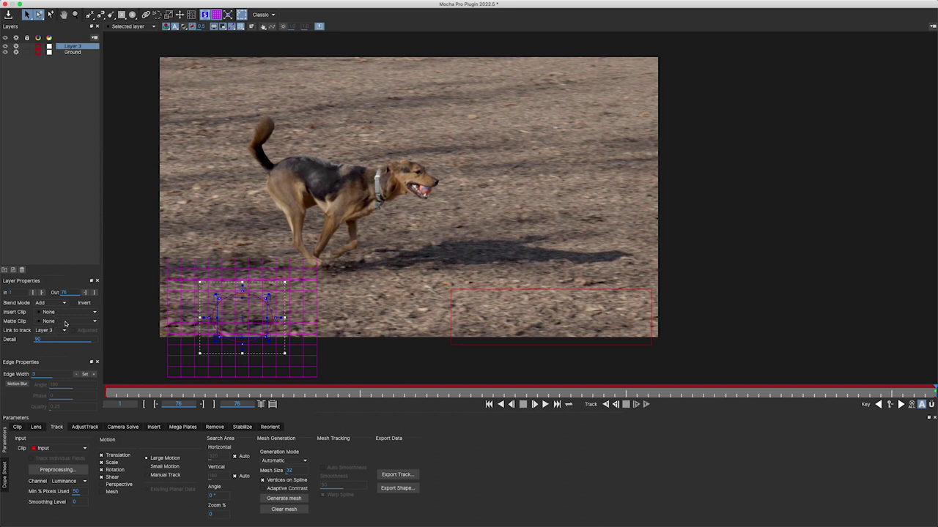
left_click(21, 269)
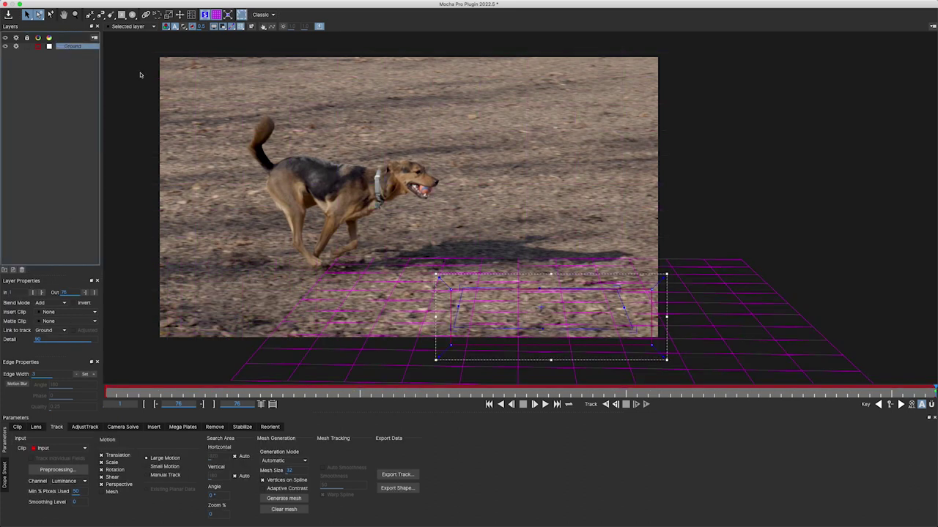
Step: Set the Ground layer's Link to track to None and show its planar surface filled
left_click(51, 333)
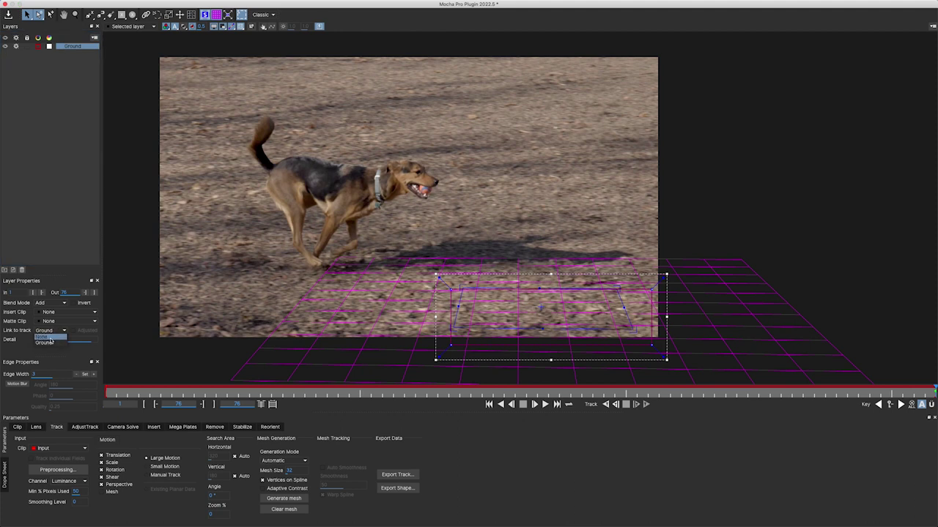
left_click(50, 337)
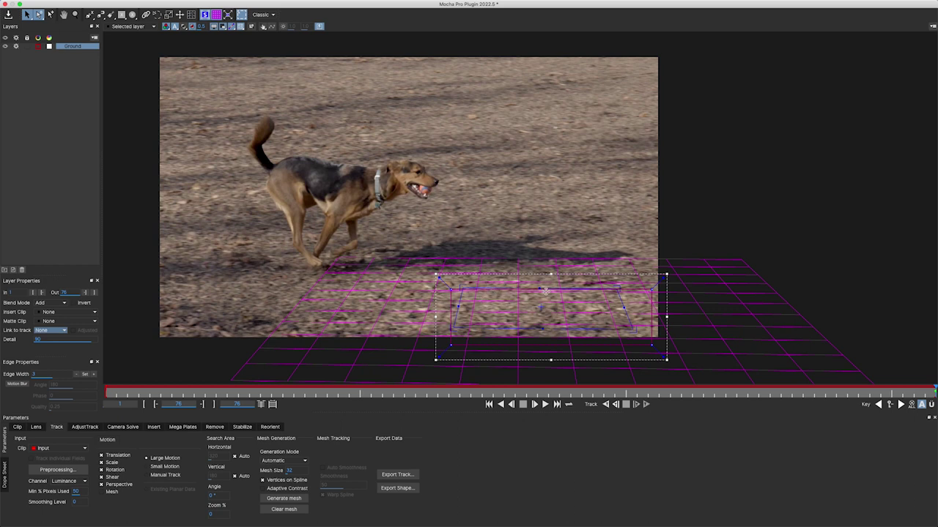
left_click(183, 27)
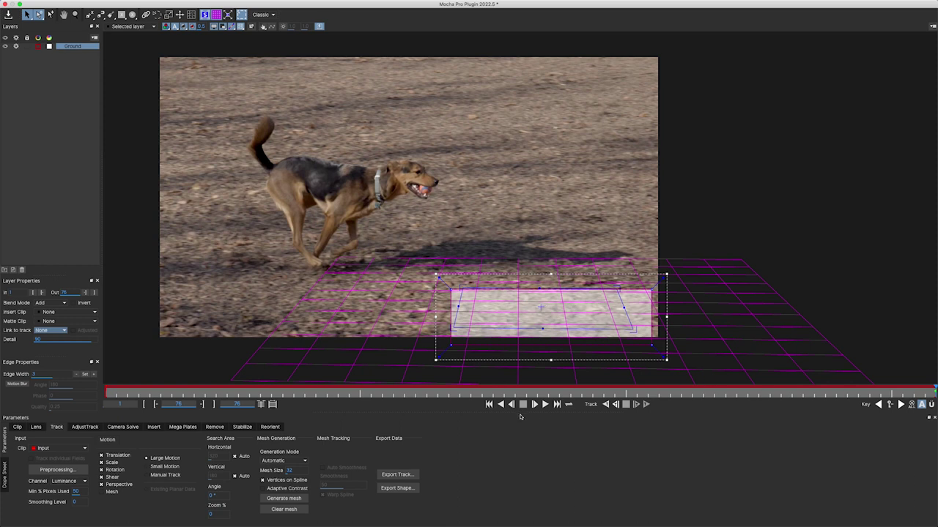
Step: Track the Ground layer backward to frame 76 and play it back to check the grid sticks
left_click(606, 403)
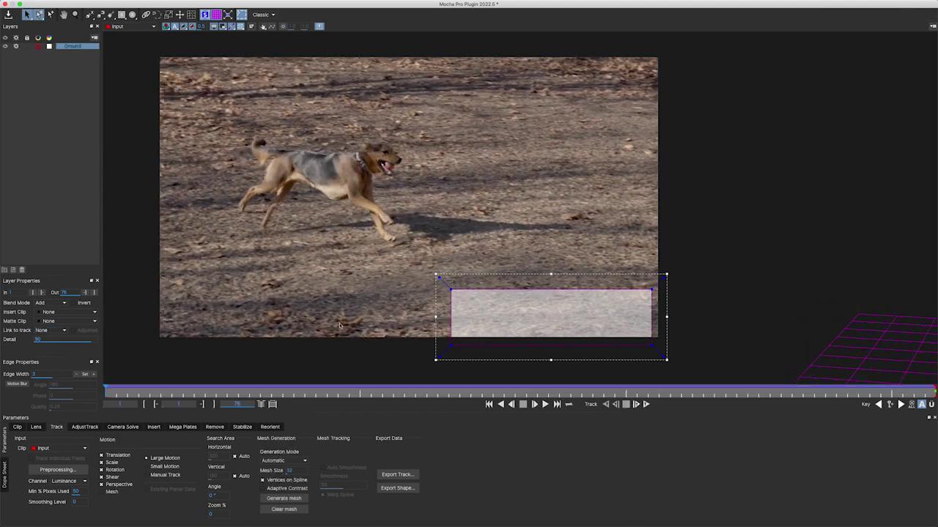
key("space")
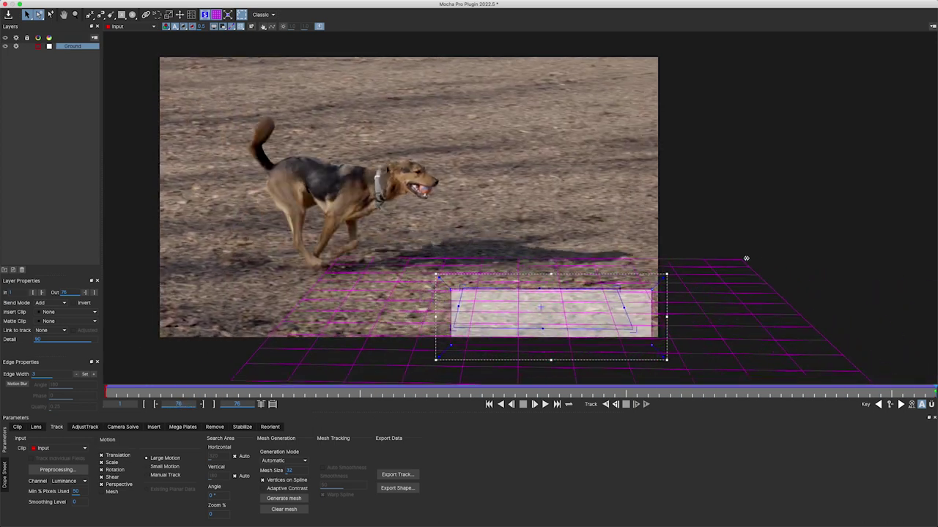
key("x")
scroll(660, 147, "down", 2)
mouse_move(623, 161)
left_mouse_down()
mouse_move(608, 216)
mouse_move(453, 131)
left_mouse_up()
key("f")
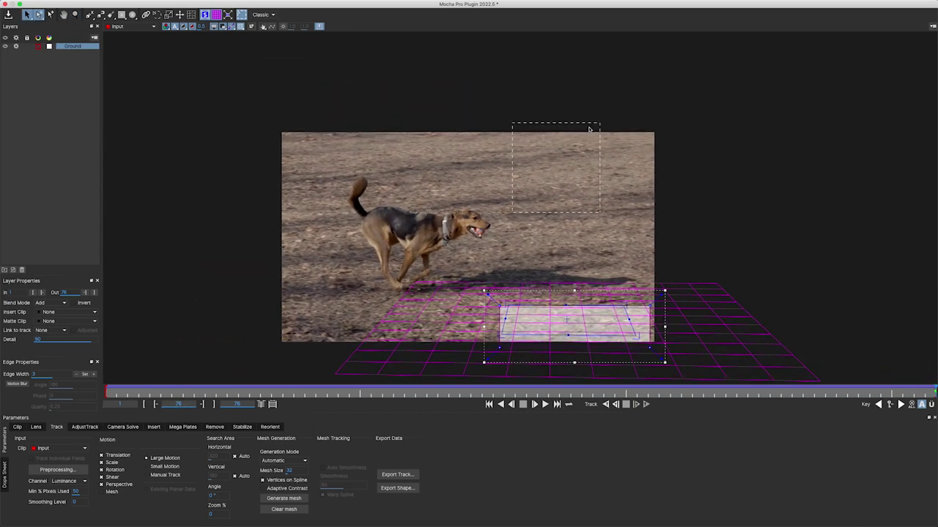
left_click(73, 46)
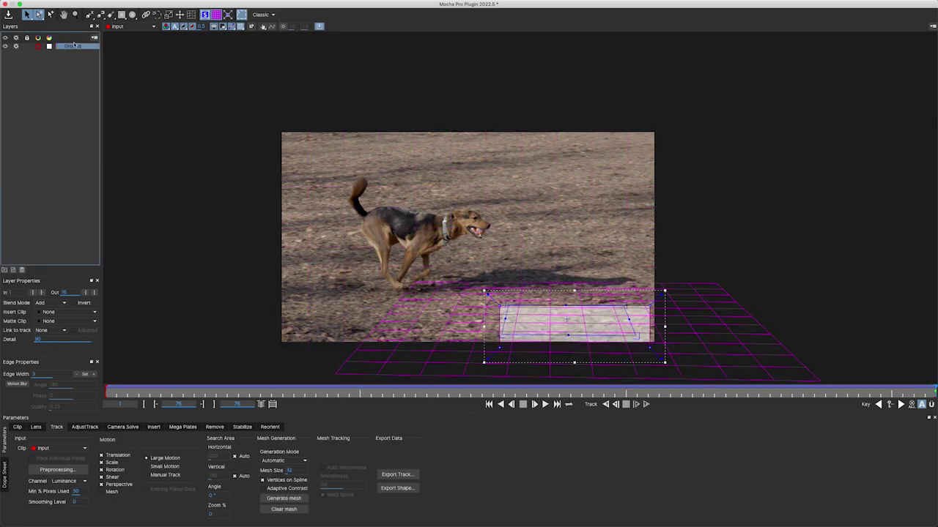
left_click_drag(518, 122, 657, 178)
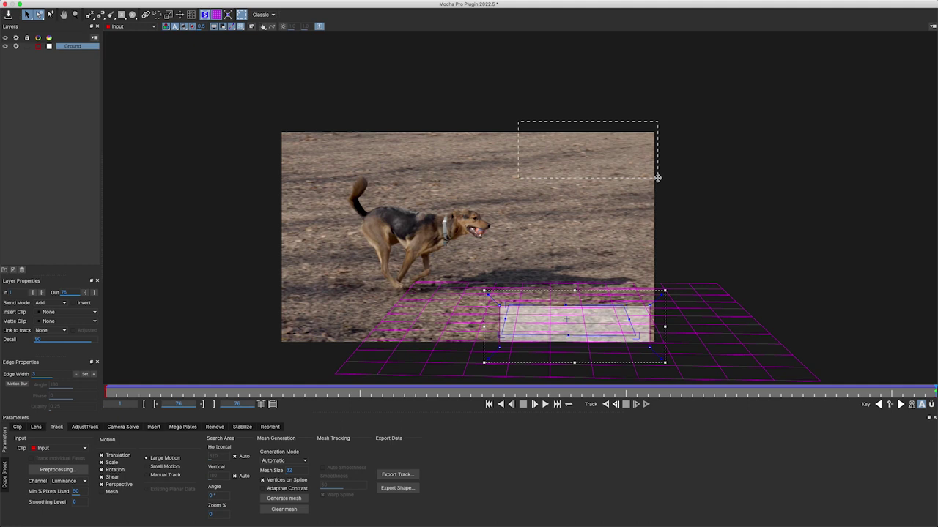
left_click_drag(657, 178, 657, 178)
left_click(605, 276)
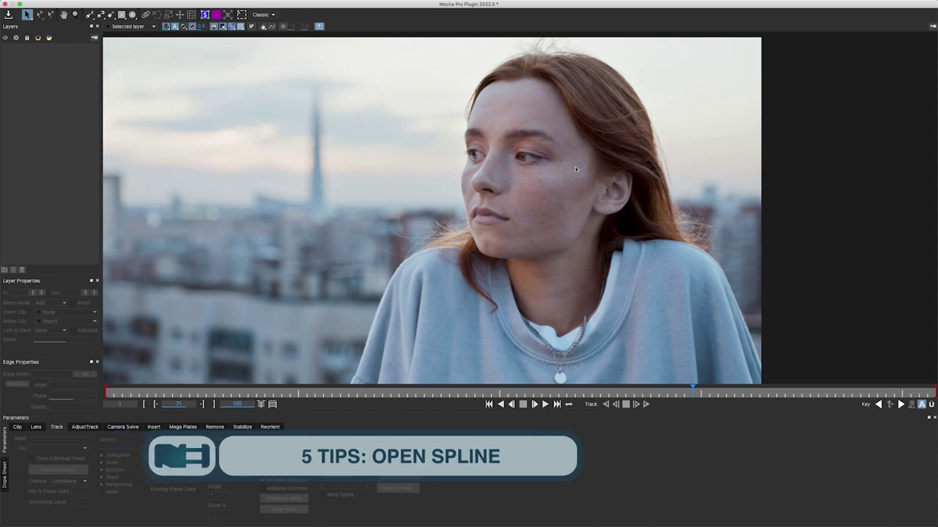
Step: Zoom in on the woman's face and draw a five-point spline along her eyebrow
key("z")
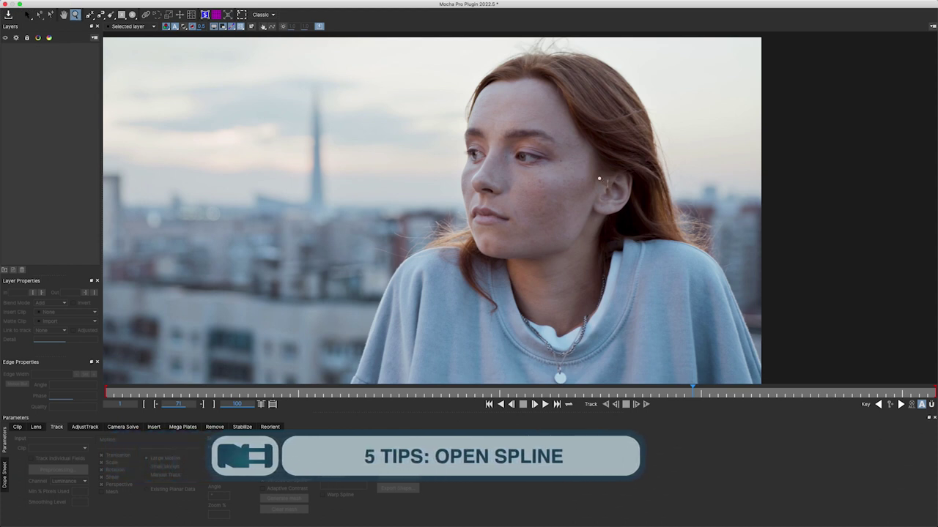
left_click_drag(575, 166, 559, 113)
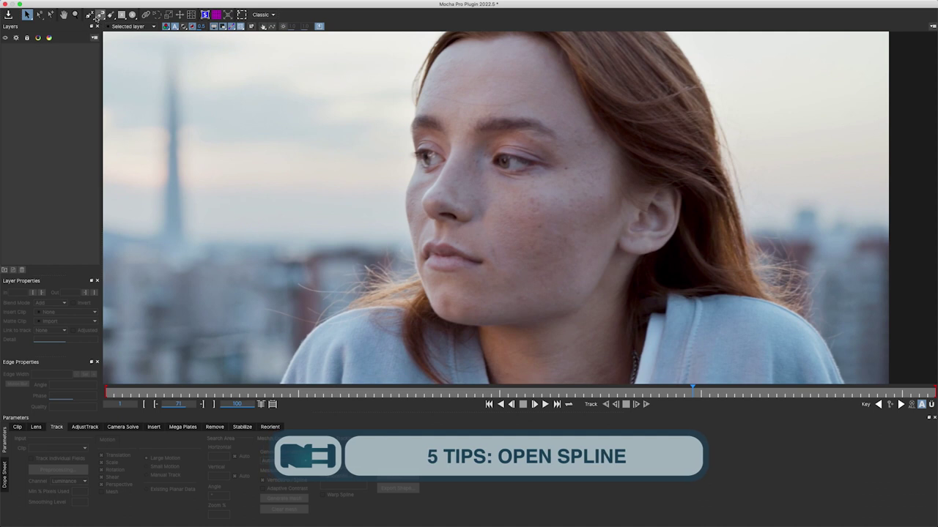
left_click(88, 14)
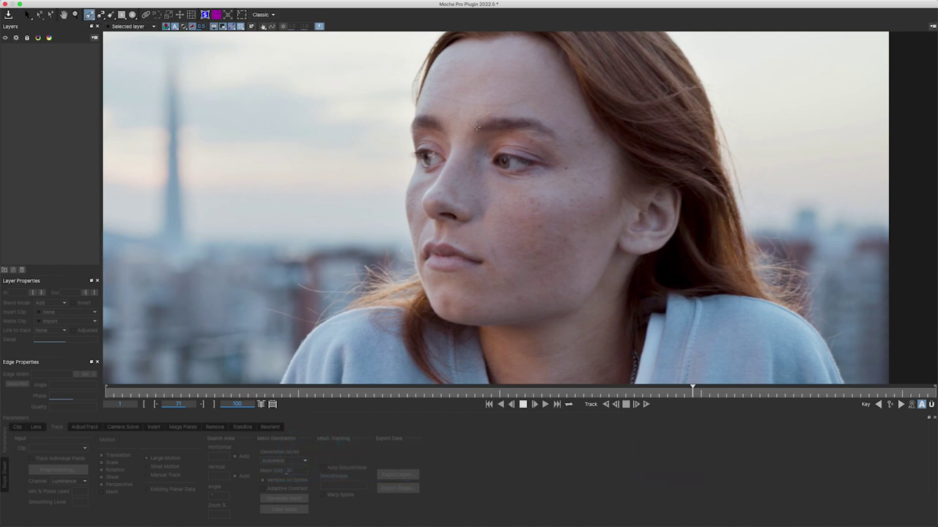
left_click(477, 128)
left_click(501, 120)
left_click(529, 118)
left_click(551, 129)
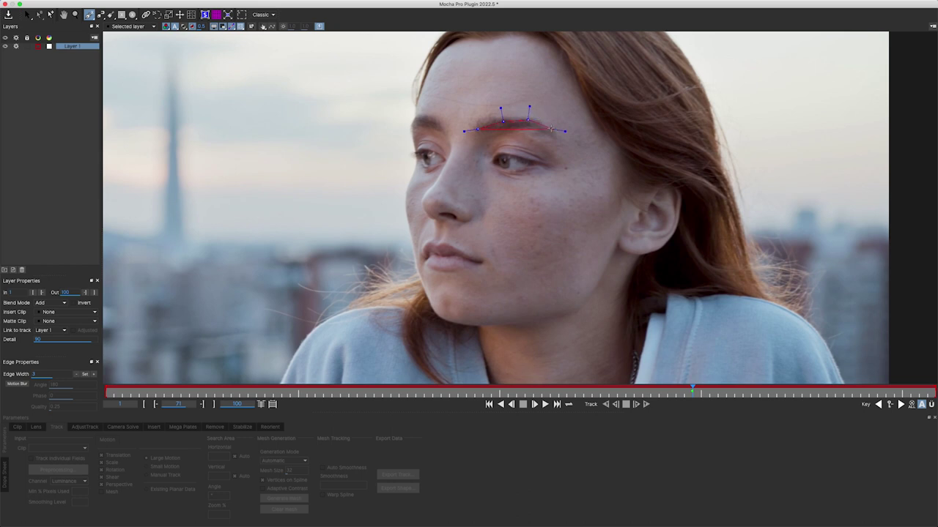
left_click(556, 135)
right_click(535, 134)
Step: Convert the eyebrow spline to an open curve, reshape its right end, and deselect the points
scroll(536, 134, "up", 2)
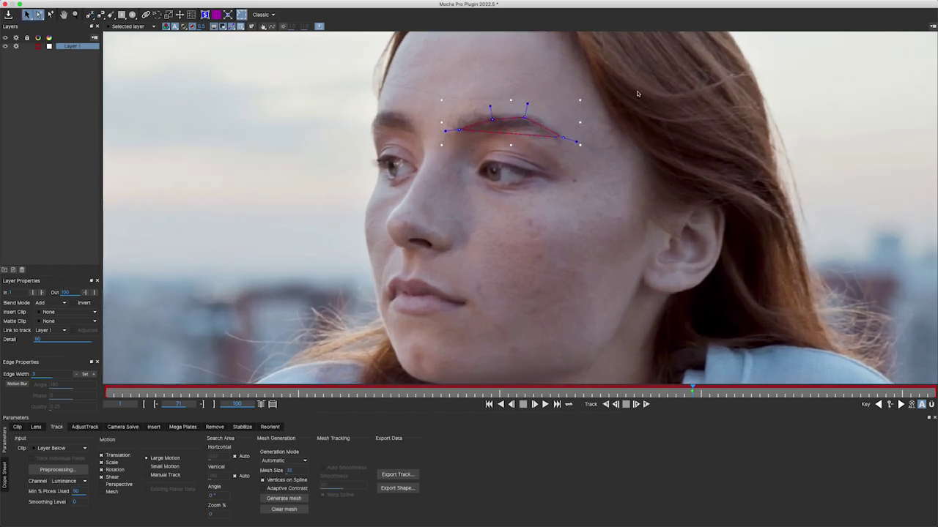
right_click(497, 122)
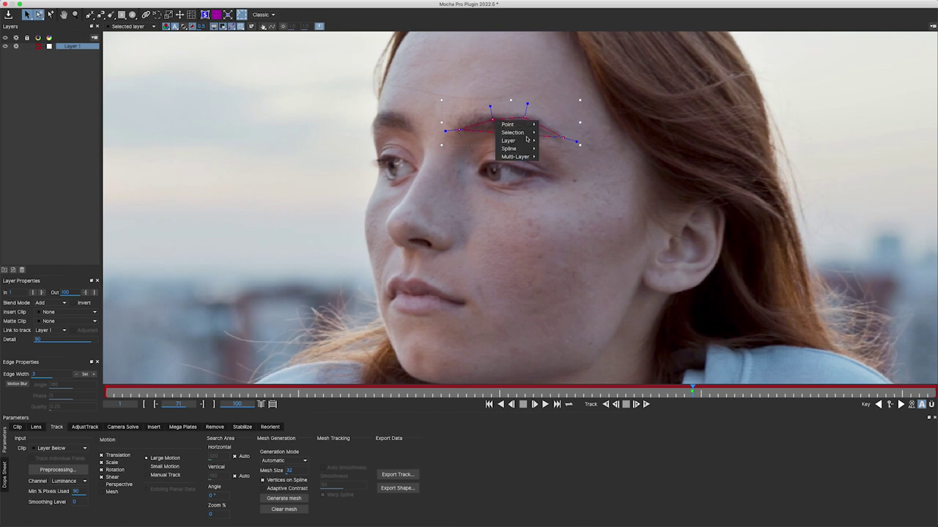
mouse_move(524, 149)
left_click(565, 158)
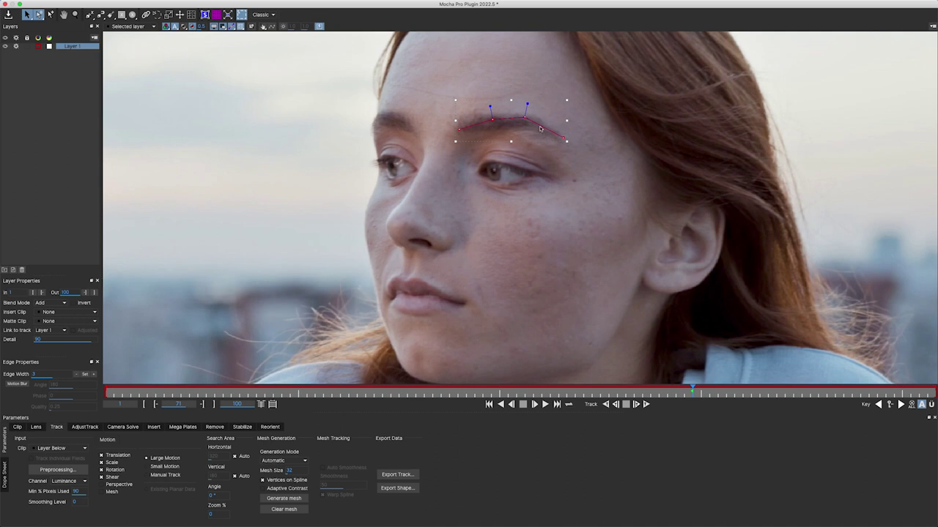
left_click_drag(547, 87, 498, 117)
left_click(525, 118)
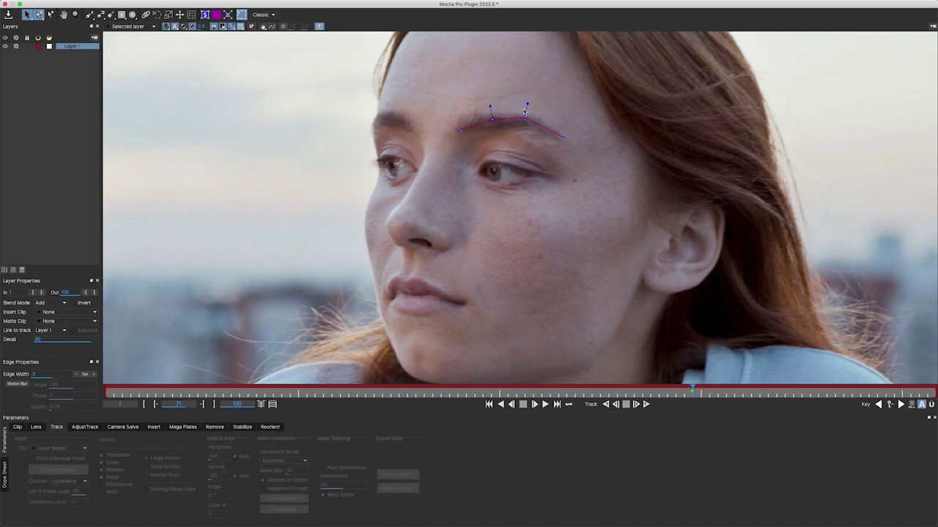
Step: Rename the eyebrow spline layer from Layer 1 to OpenSpline
double_click(71, 46)
type("OpenSpline")
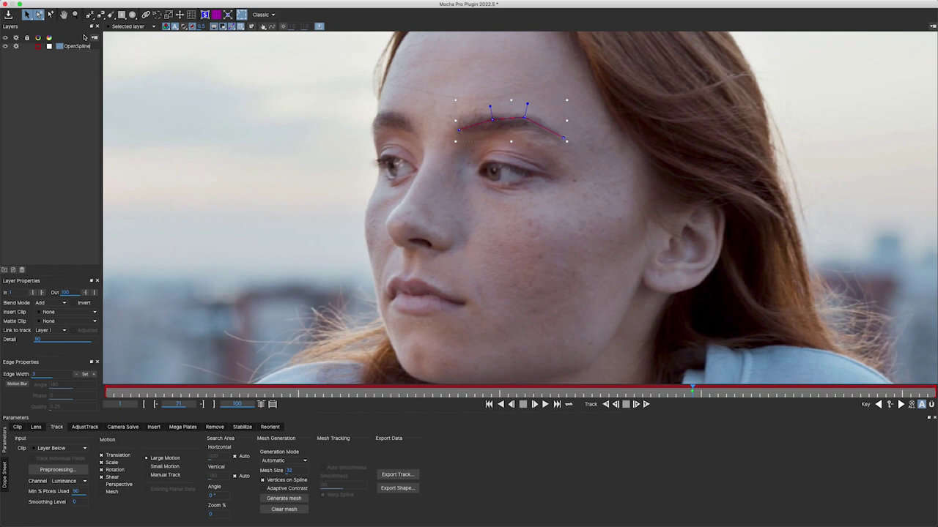
key("Return")
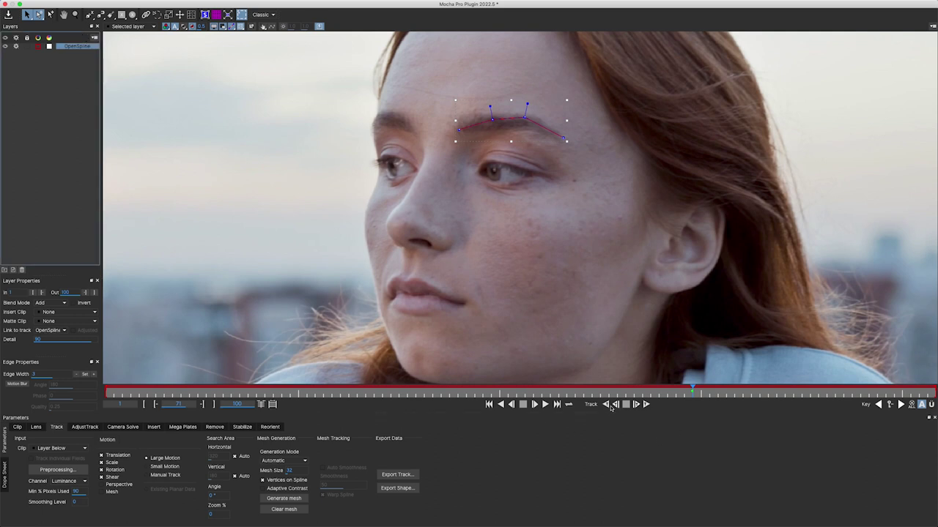
Step: Track OpenSpline backward a few frames from frame 71, then stop and step forward
left_click(627, 404)
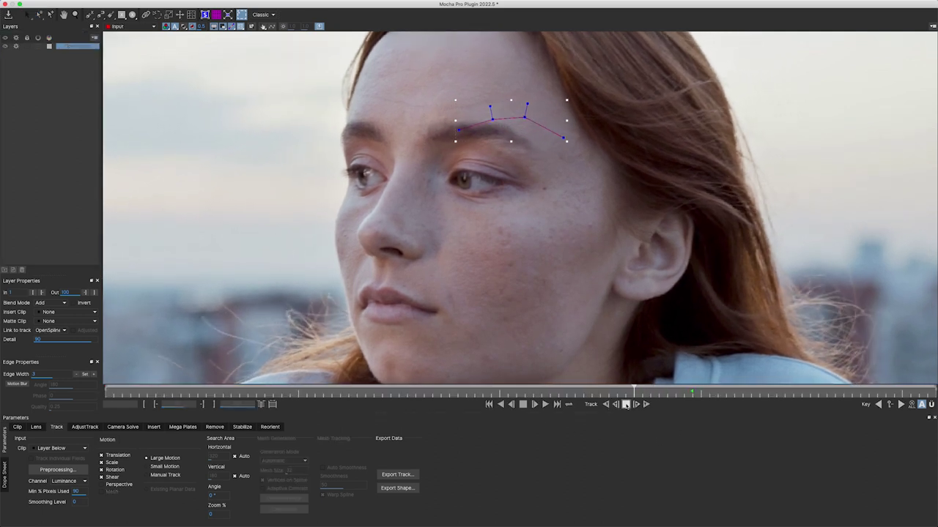
left_click(626, 404)
key("space")
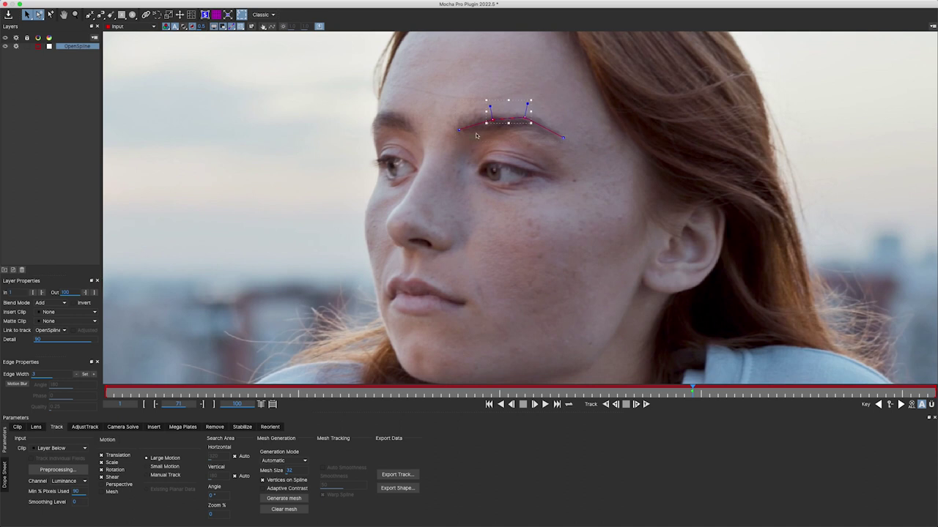
Step: Deselect and lock the OpenSpline layer
left_click(427, 125)
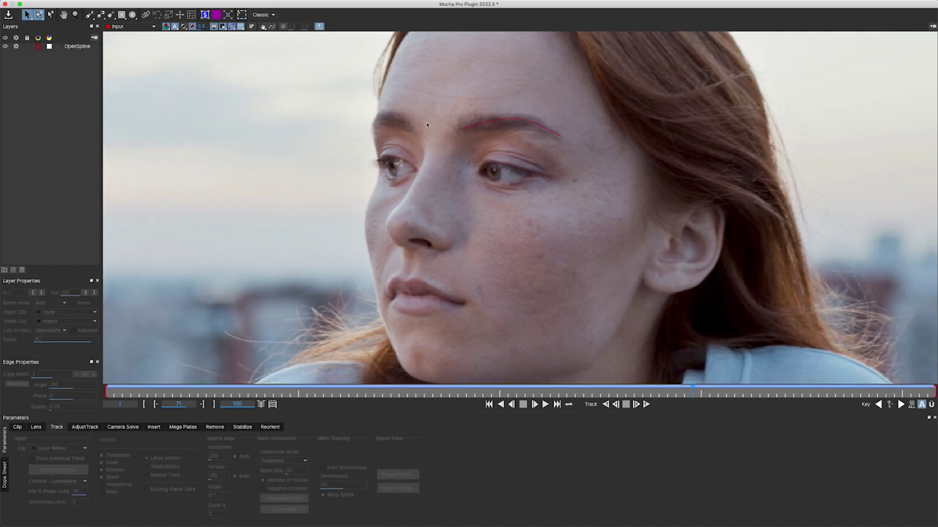
left_click(27, 47)
left_click(16, 46)
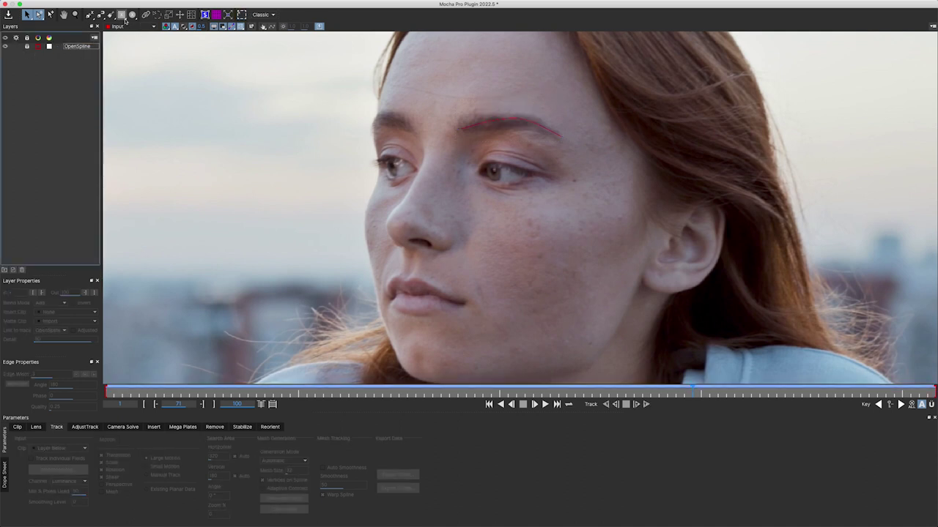
Step: Draw a closed six-point X-Spline shape around the eyebrow as Layer 2
left_click(89, 14)
left_click(463, 104)
left_click(451, 126)
left_click(524, 122)
left_click(579, 142)
left_click(578, 110)
left_click(536, 89)
right_click(564, 86)
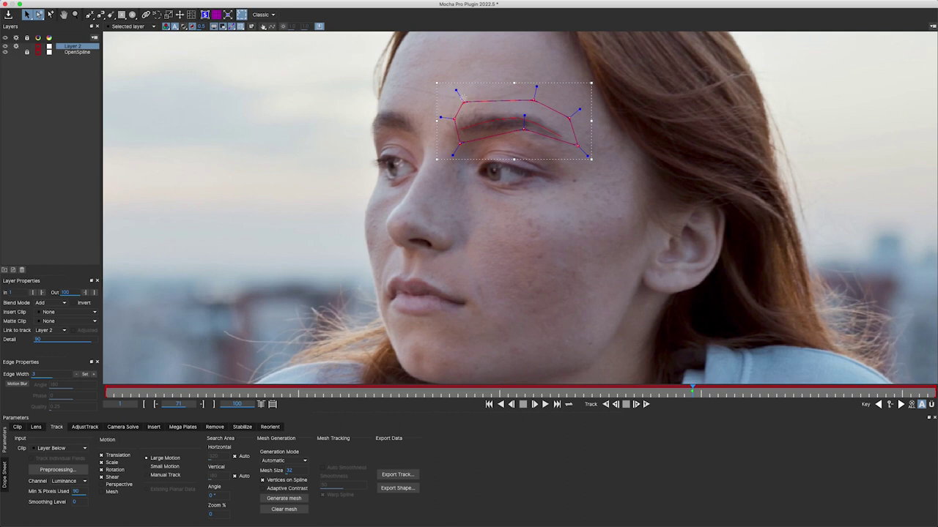
Step: Enable Perspective motion and track the eyebrow shape forward, then backward to about frame 2
left_click(102, 484)
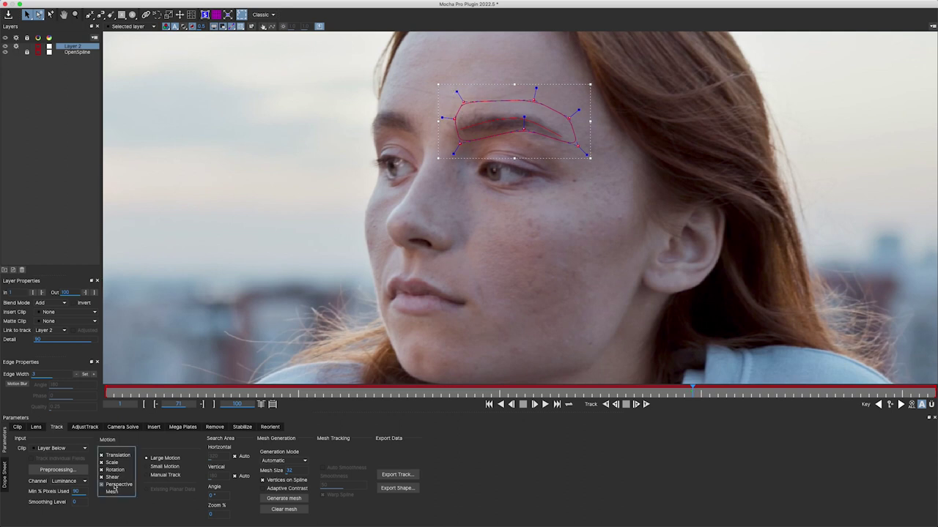
left_click(646, 404)
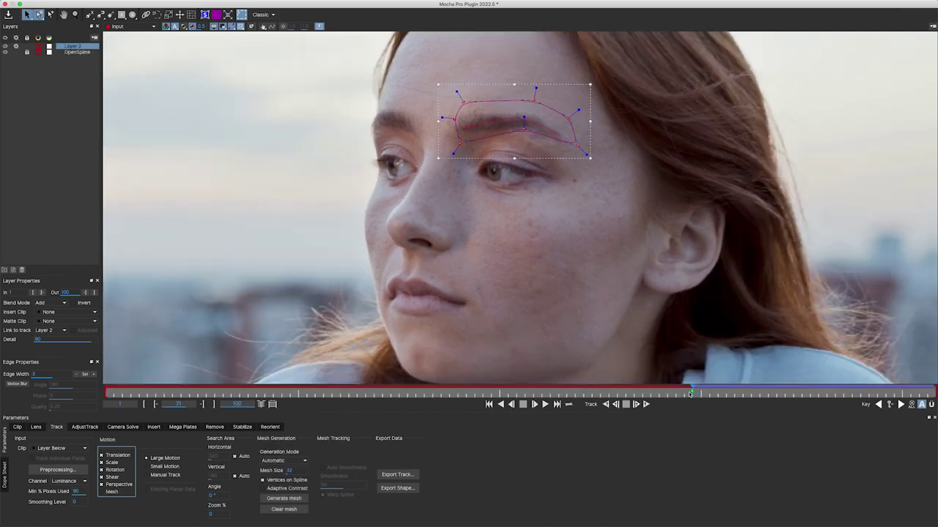
left_click(606, 404)
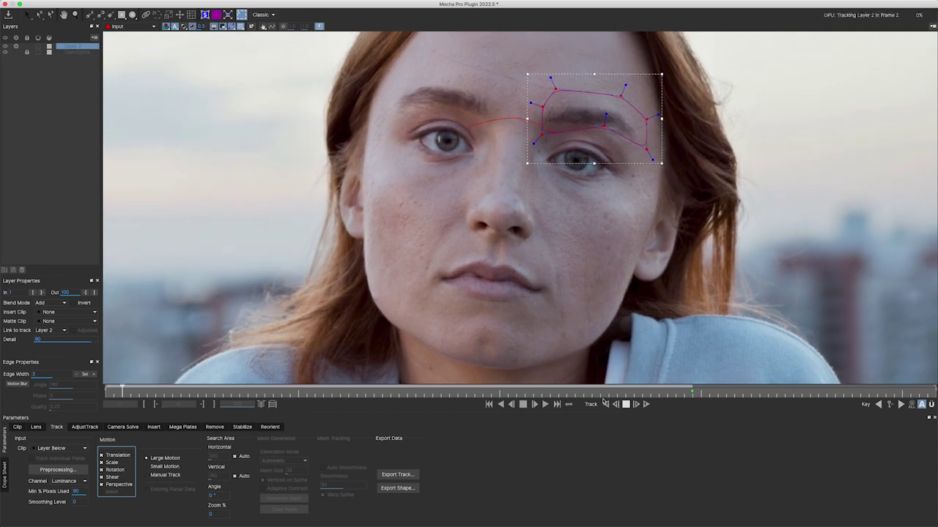
Step: Rename Layer 2 to 'track'
key("BackSpace")
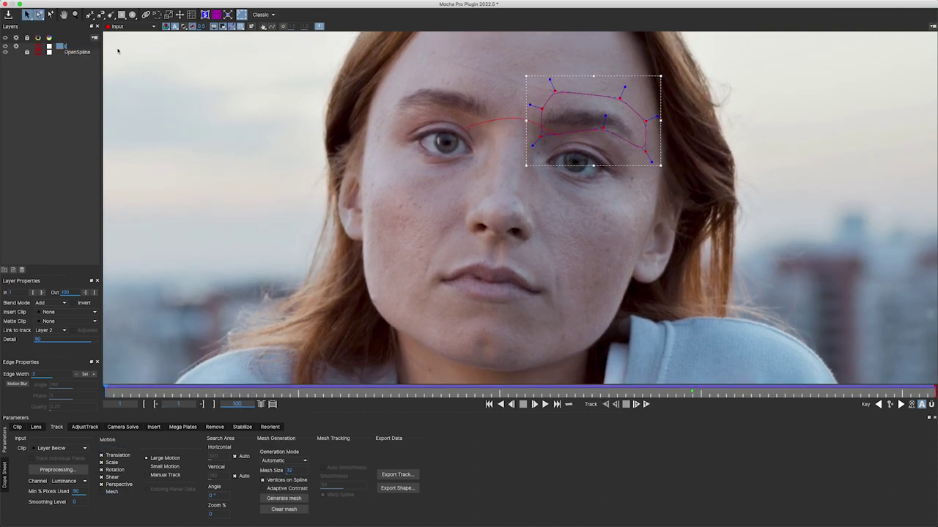
type("track")
key("Return")
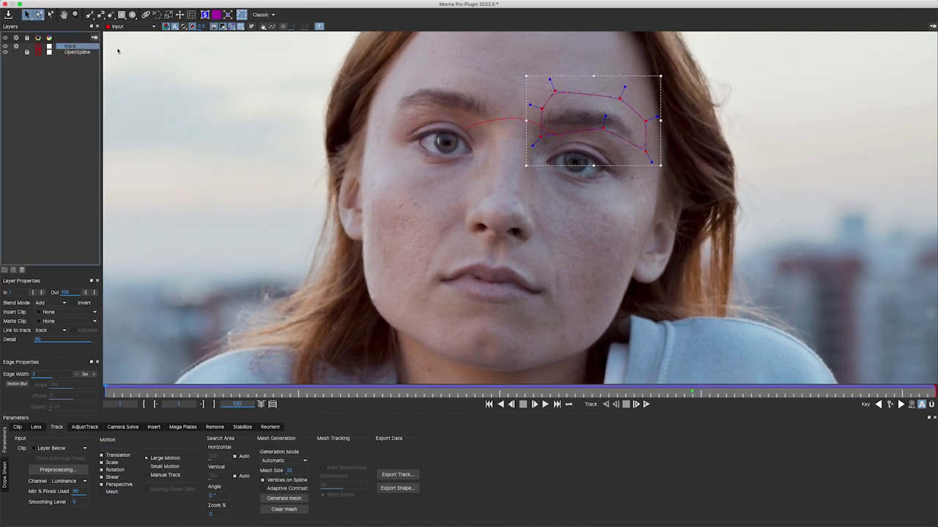
Step: At frame 71, link the OpenSpline layer to the track layer
left_click(79, 52)
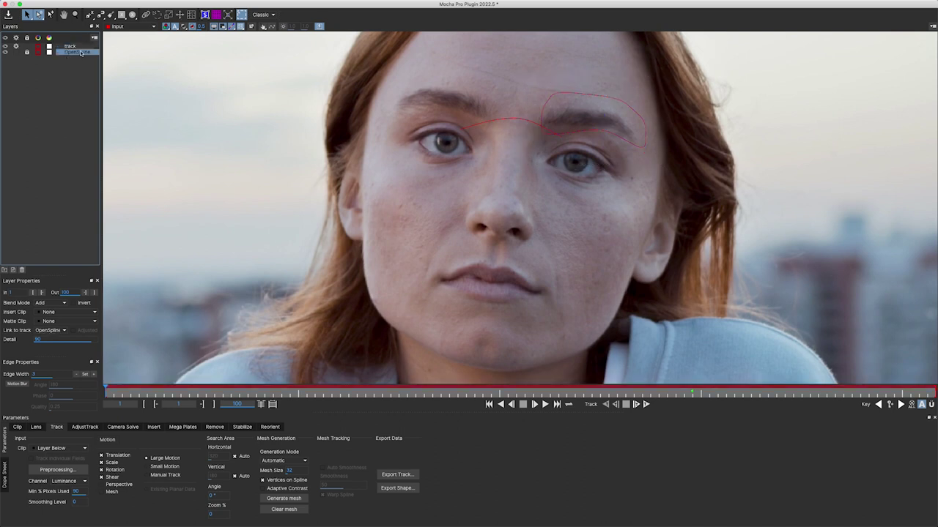
left_click(692, 394)
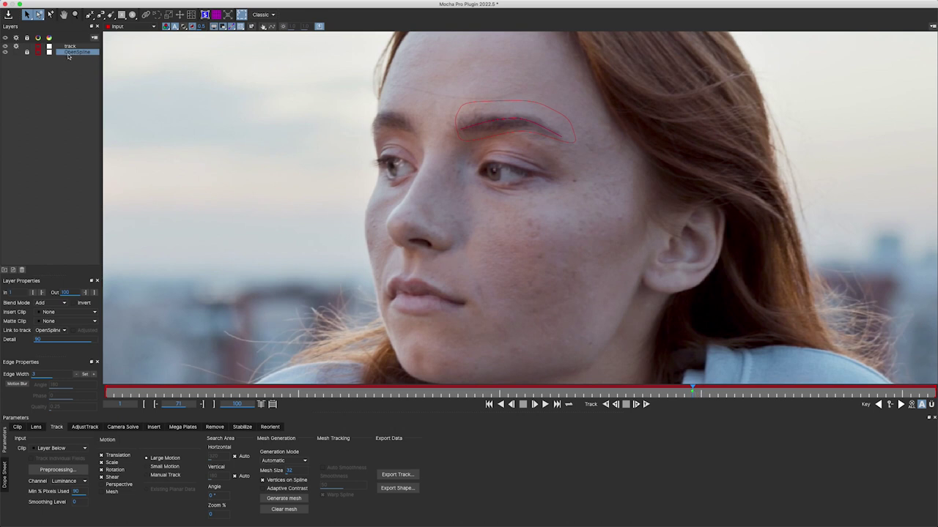
left_click(53, 331)
left_click(51, 341)
Step: Scrub frames 10 to 91 with the track outline hidden to confirm OpenSpline follows the eyebrow
left_click_drag(690, 390, 173, 377)
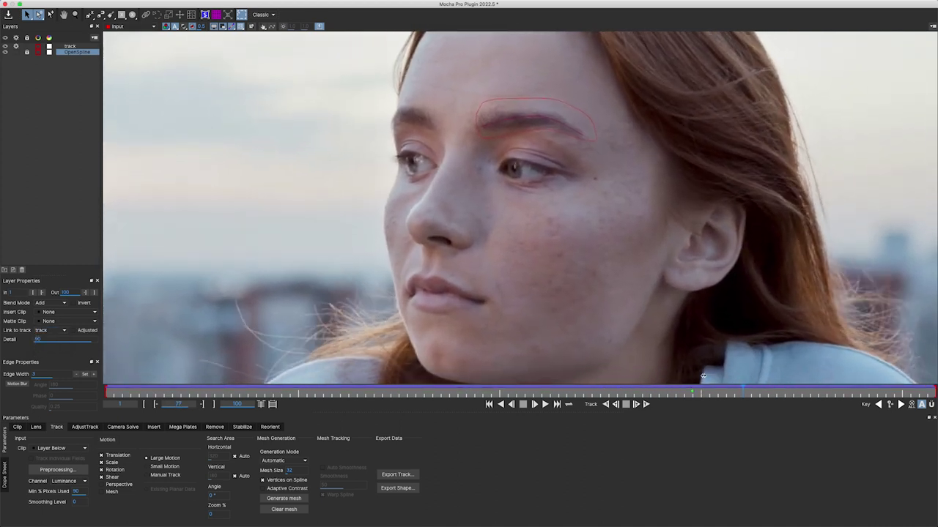
left_click_drag(172, 377, 685, 390)
left_click(5, 47)
mouse_move(589, 395)
left_mouse_down()
mouse_move(877, 372)
mouse_move(483, 336)
left_mouse_up()
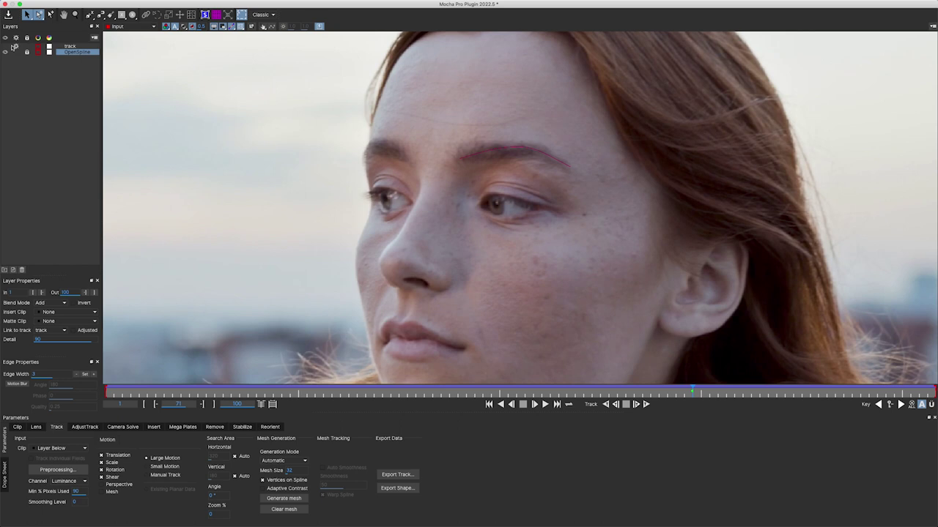
Step: Show the track layer and select it together with OpenSpline
left_click(5, 46)
left_click(74, 47)
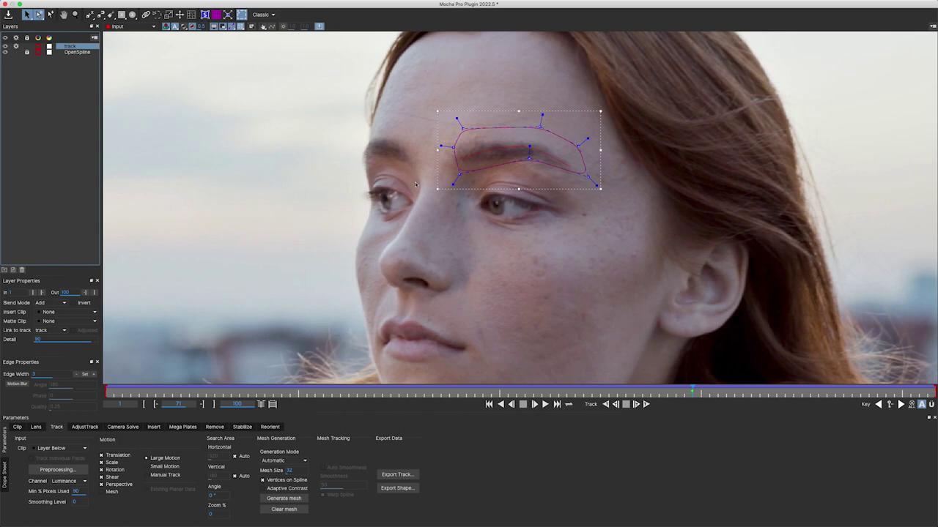
left_click(84, 52, "shift")
Step: Copy both layers' shape data as Nuke SplineWarp (*.nk), save the project and quit Mocha
left_click(398, 488)
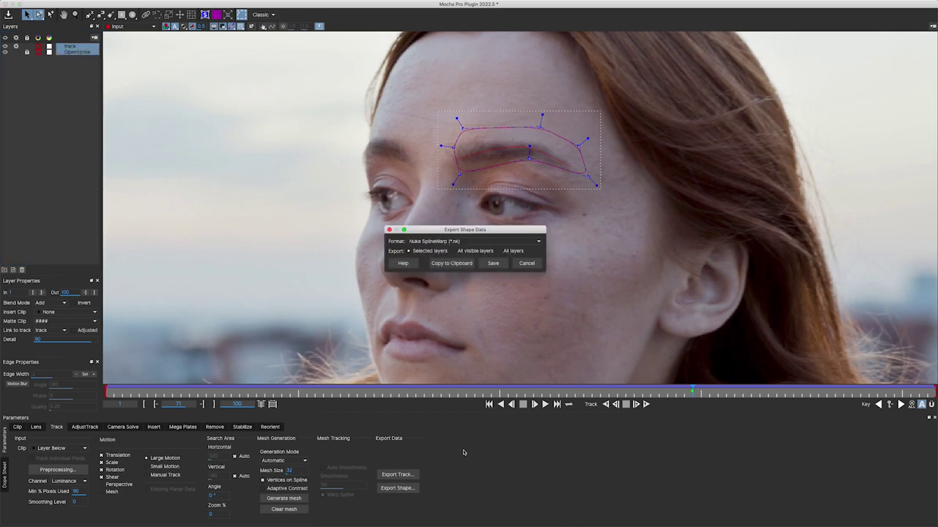
left_click(473, 242)
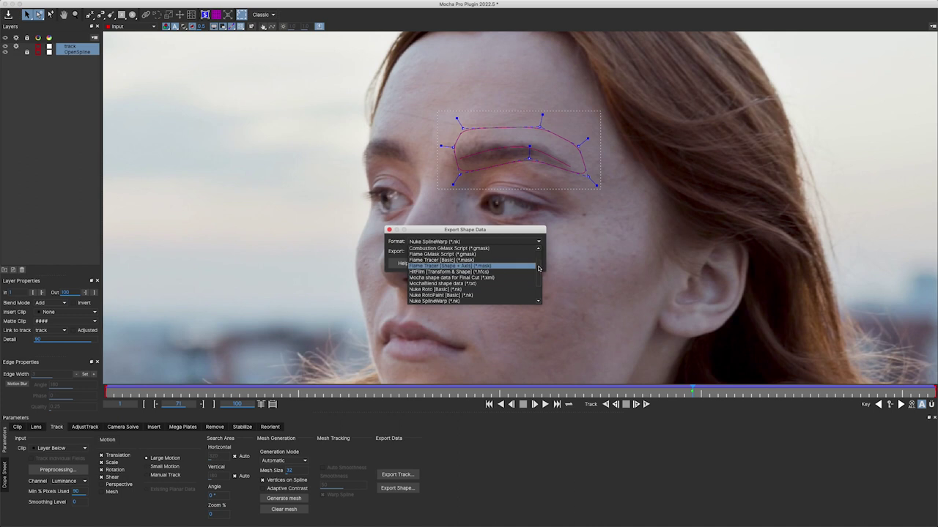
scroll(538, 269, "down", 2)
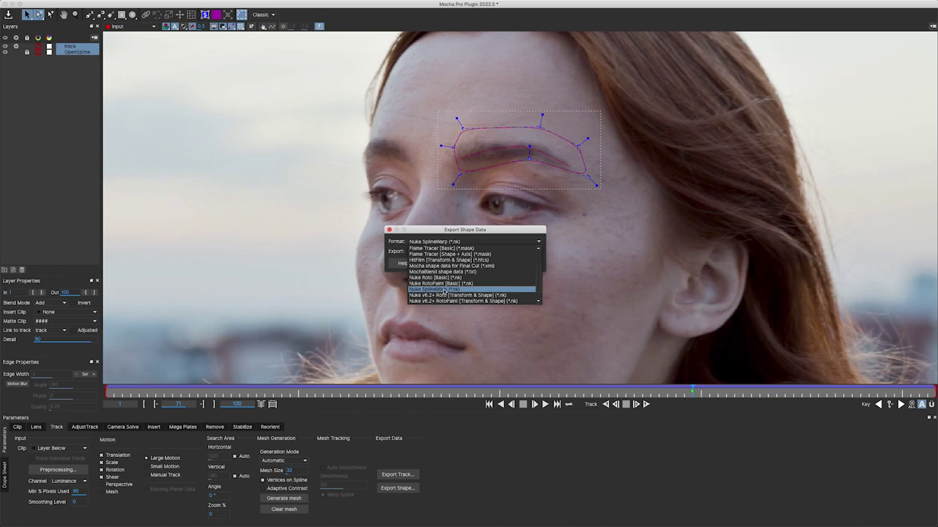
left_click(445, 290)
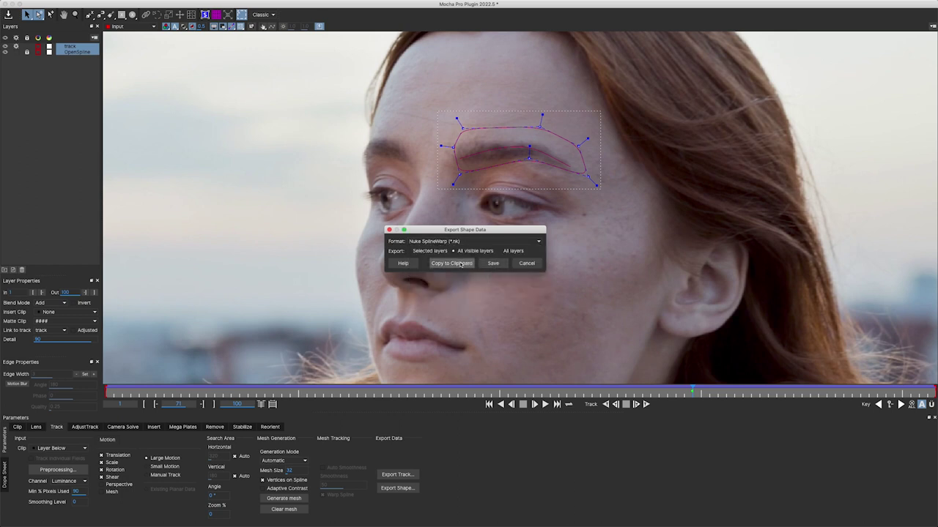
left_click(461, 266)
key("ctrl+s")
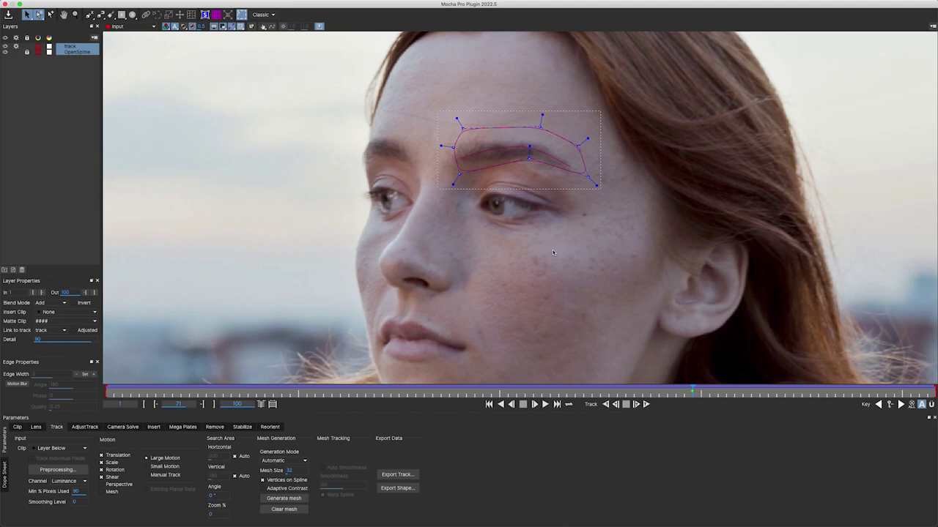
key("ctrl+q")
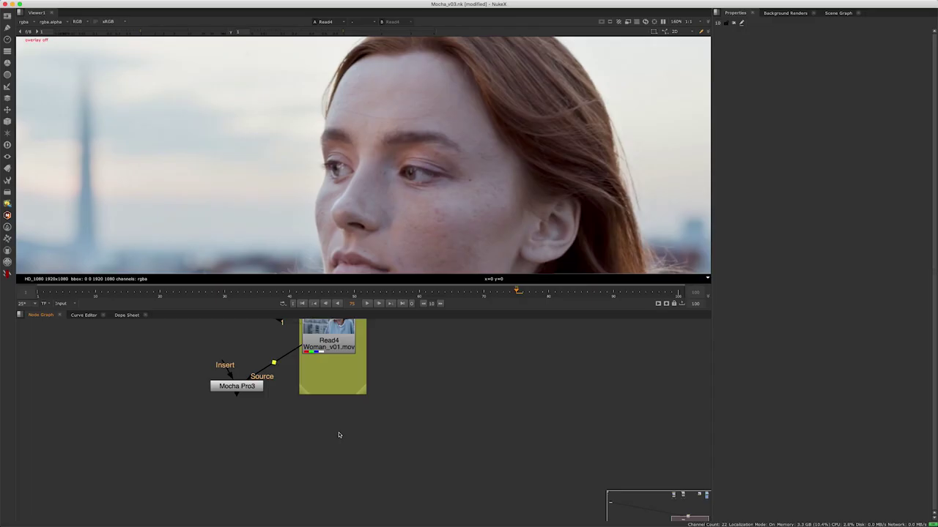
Step: Paste the Roto_OpenSpline node into the Node Graph and open its enlarged properties
key("ctrl+v")
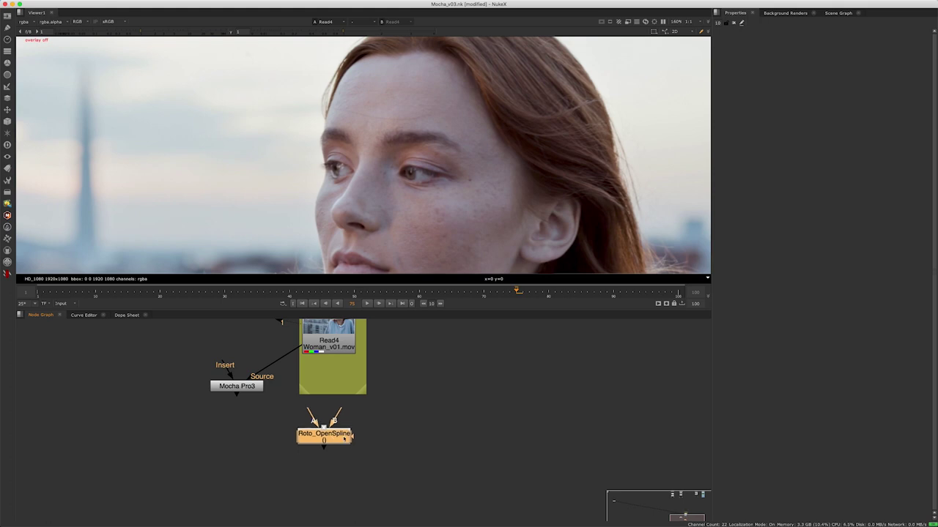
double_click(330, 435)
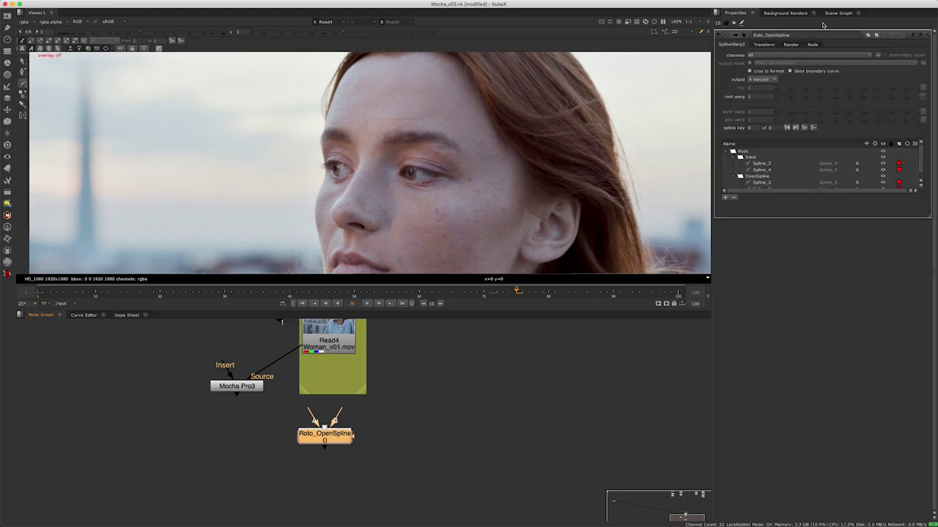
left_click_drag(930, 218, 930, 271)
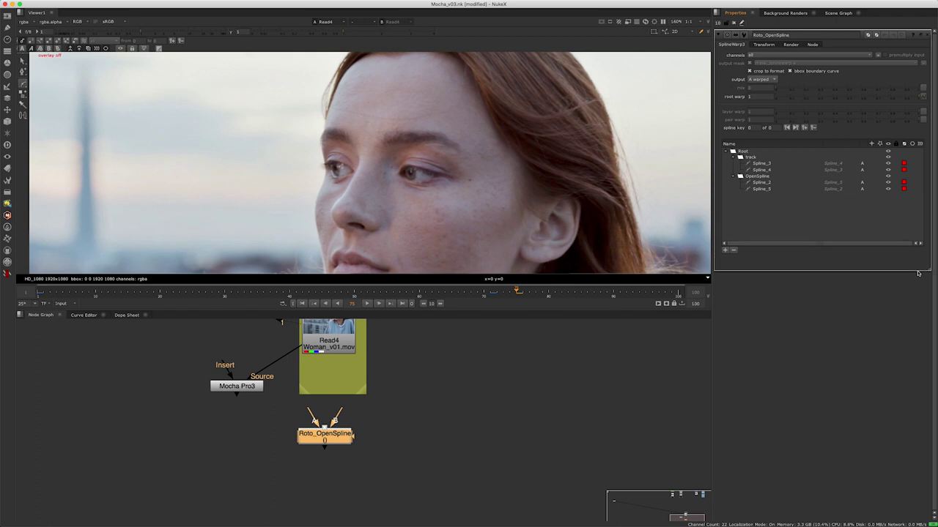
Step: With overlays shown, delete Spline_3 and Spline_4, keeping Spline_2 and Spline_5
left_click(769, 165)
key("o")
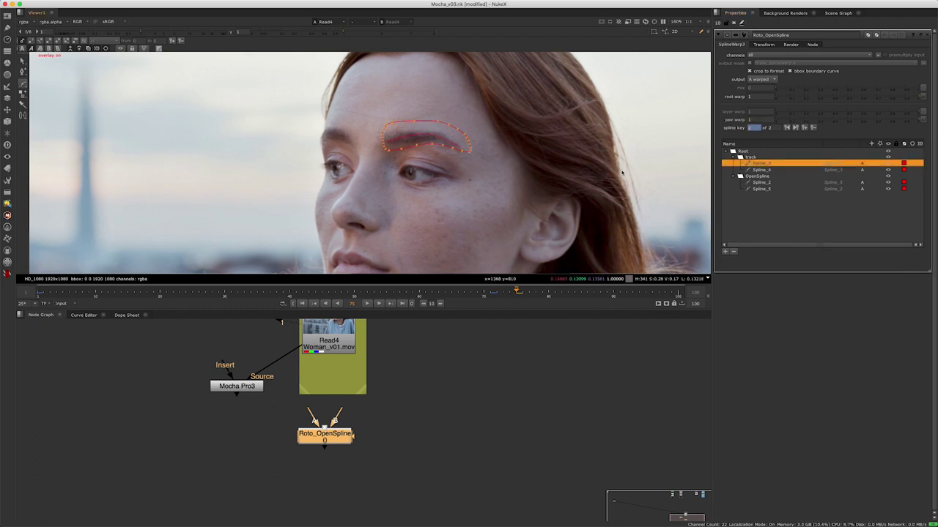
left_click(767, 170)
left_click(767, 182)
left_click(770, 189)
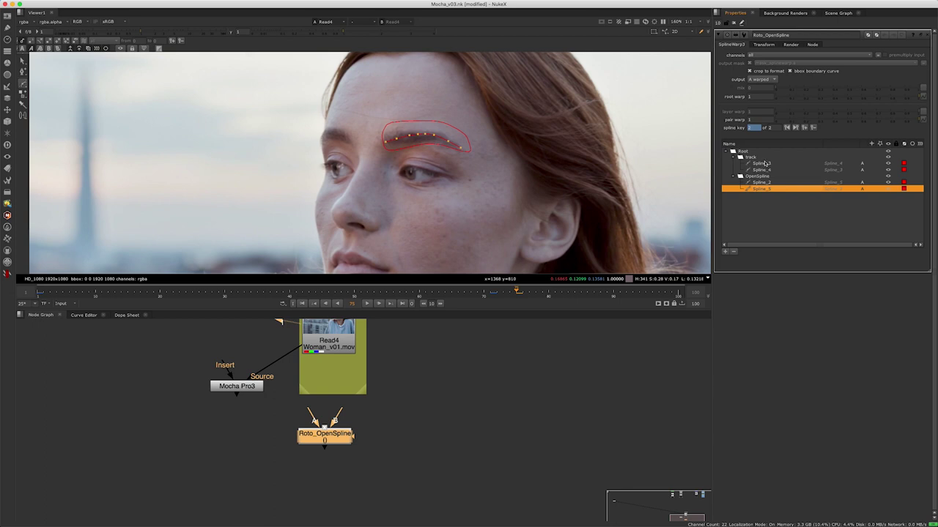
left_click(762, 165)
left_click(766, 170)
left_click(763, 165)
left_click(734, 252)
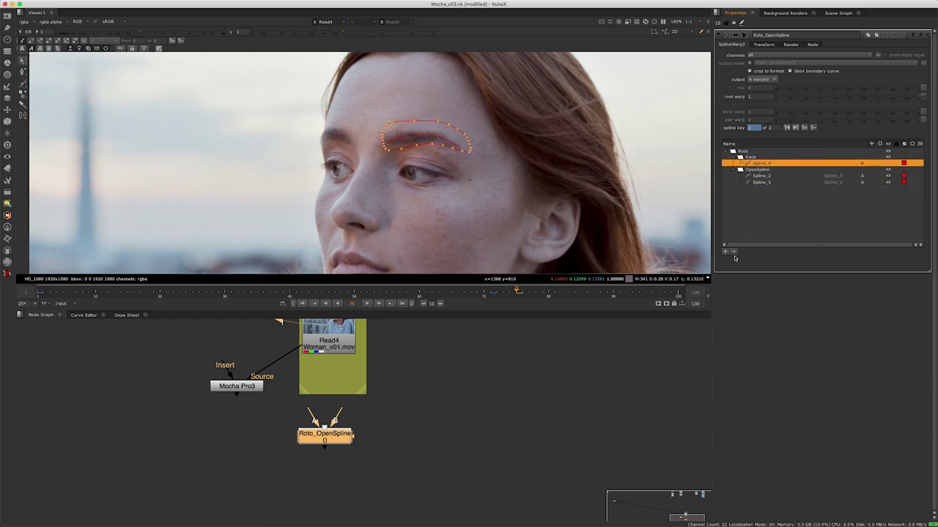
left_click(734, 252)
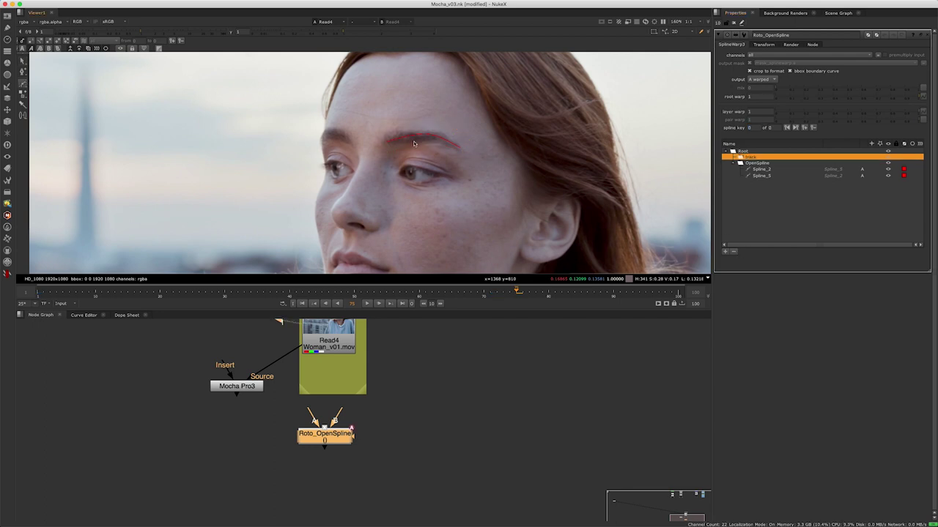
Step: Draw a closed five-point Bezier shape arching above the eyebrow
left_click(391, 123)
mouse_move(381, 154)
left_mouse_down()
mouse_move(401, 162)
mouse_move(436, 153)
left_mouse_up()
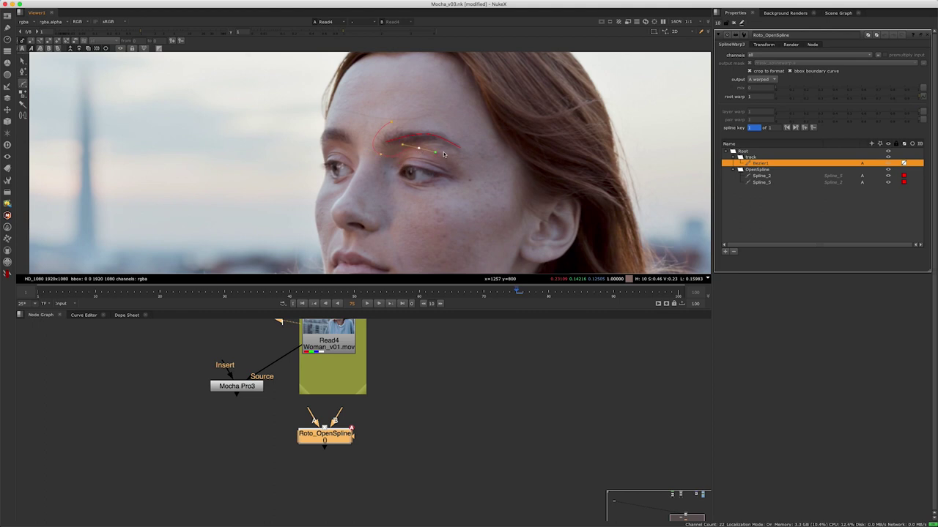
left_click(464, 159)
left_click(464, 134)
left_click_drag(419, 111, 432, 110)
left_click(392, 123)
key("q")
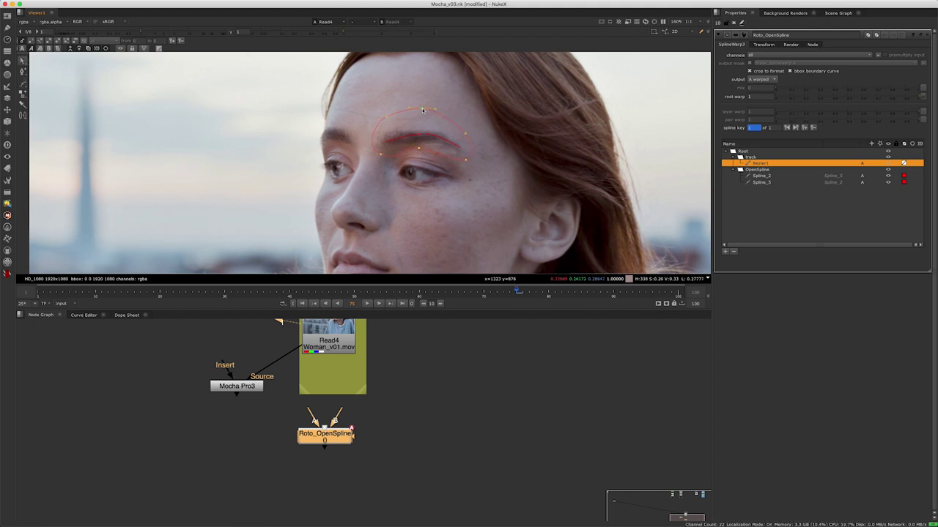
Step: Place Bezier1 in the track layer and scrub frames to confirm it follows the brow
left_click(765, 157)
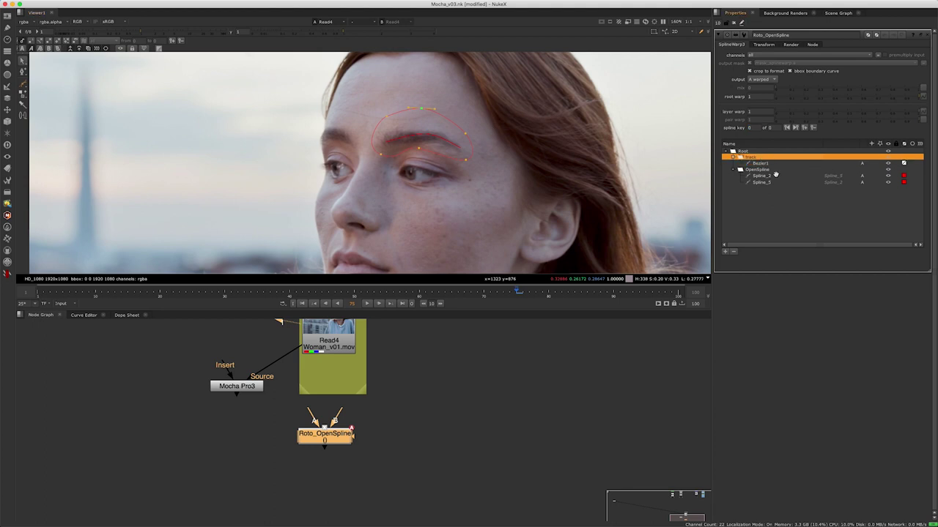
mouse_move(99, 293)
left_mouse_down()
mouse_move(644, 296)
mouse_move(543, 291)
left_mouse_up()
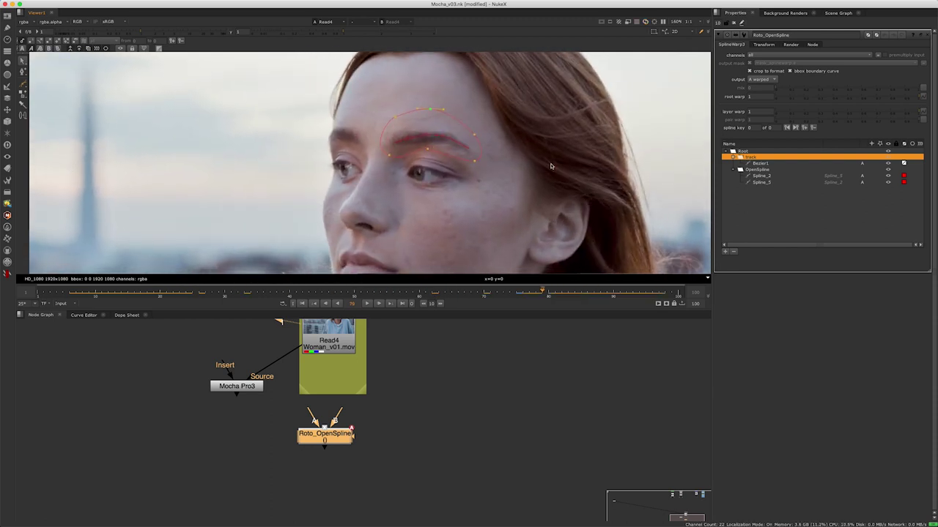
left_click(402, 119)
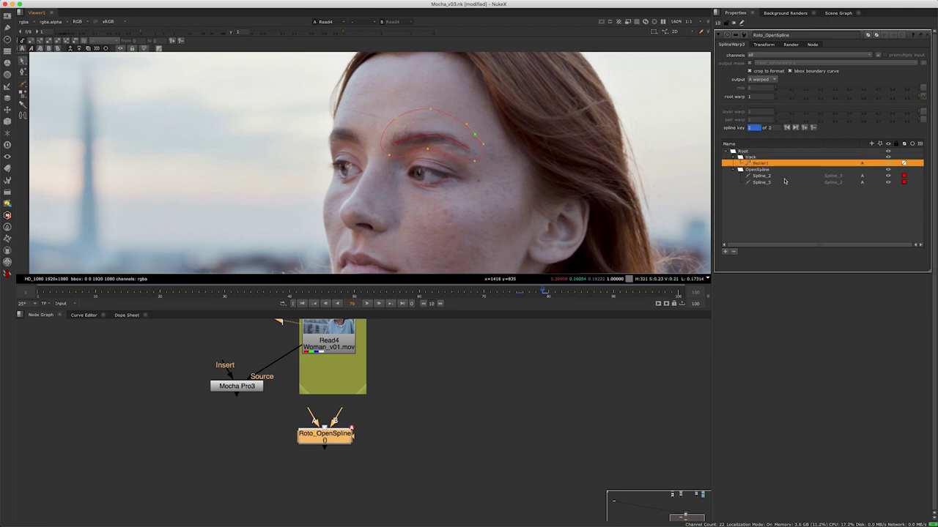
left_click(770, 176)
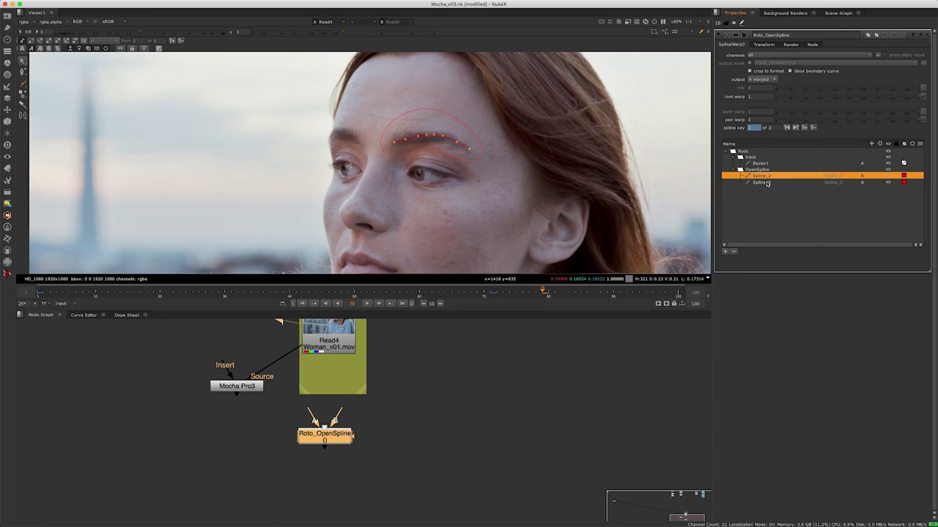
Step: Inspect Spline_2 and Spline_5 in a zoomed viewer across frames, then return to frame 1
left_click(767, 183)
left_click(769, 177)
scroll(442, 139, "up", 2)
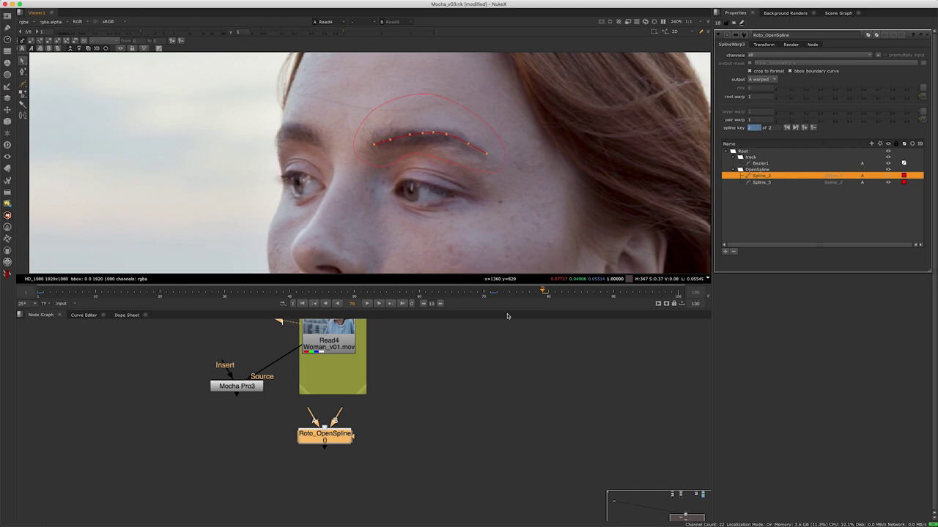
key("Right")
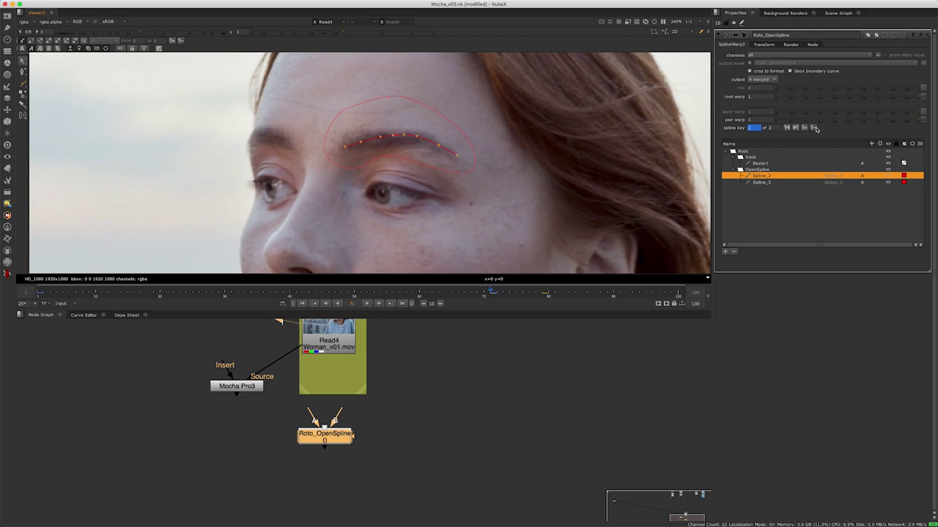
left_click(778, 182)
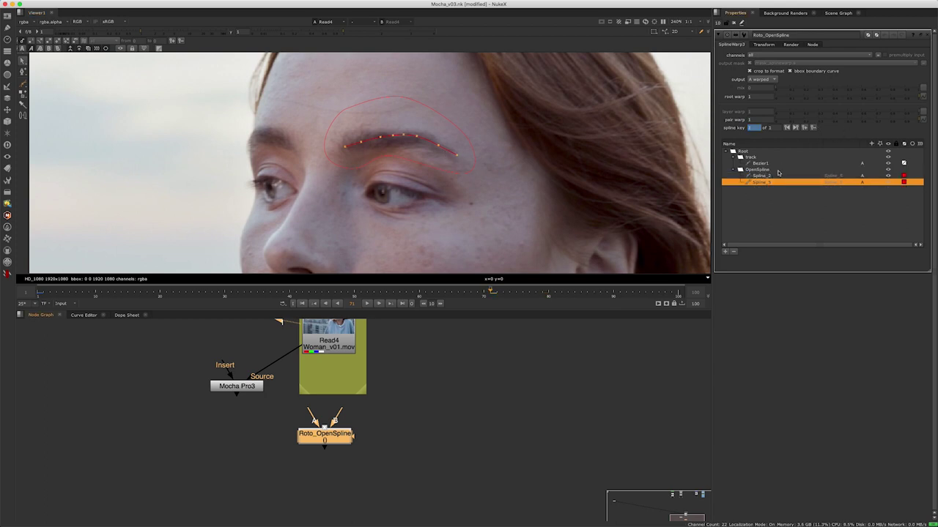
left_click(778, 176)
left_click(309, 300)
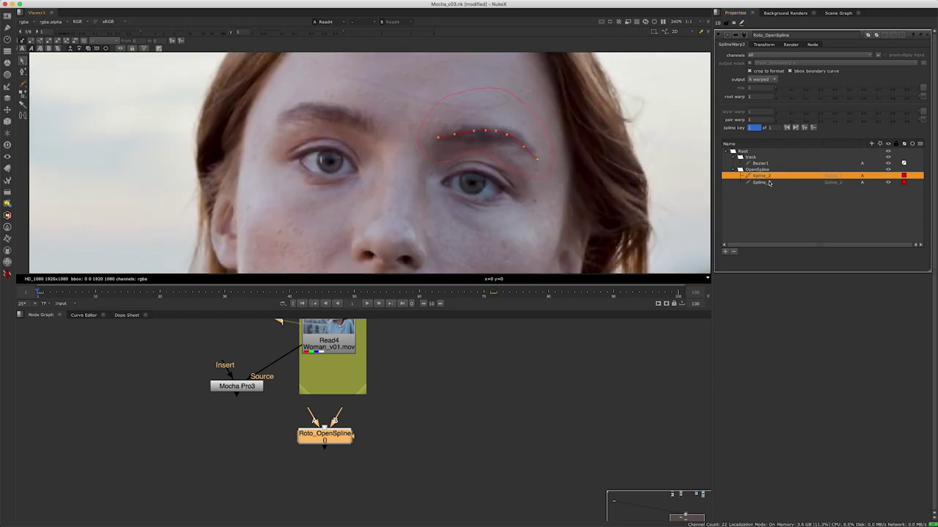
left_click(767, 182)
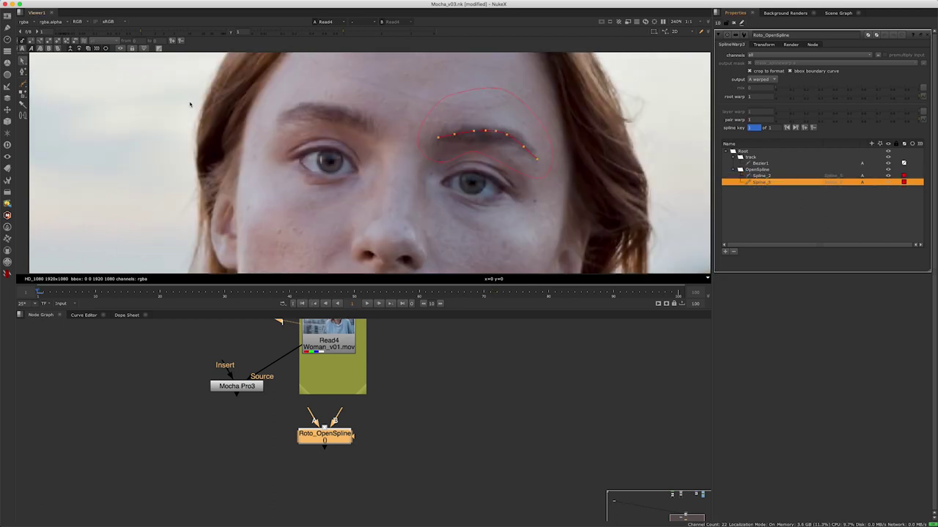
Step: Select all Spline_5 points and drag them upward to lift the eyebrow
key("ctrl+a")
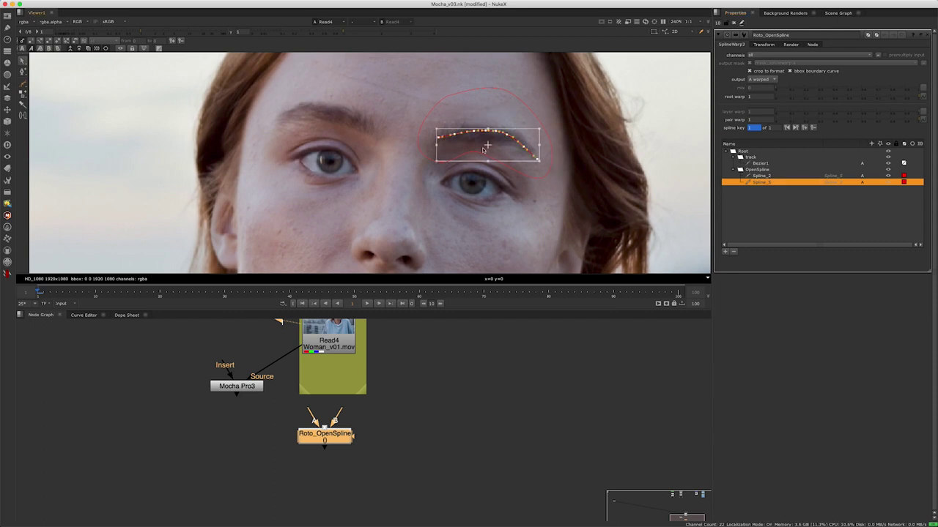
left_click_drag(488, 145, 491, 133)
left_click_drag(310, 412, 329, 392)
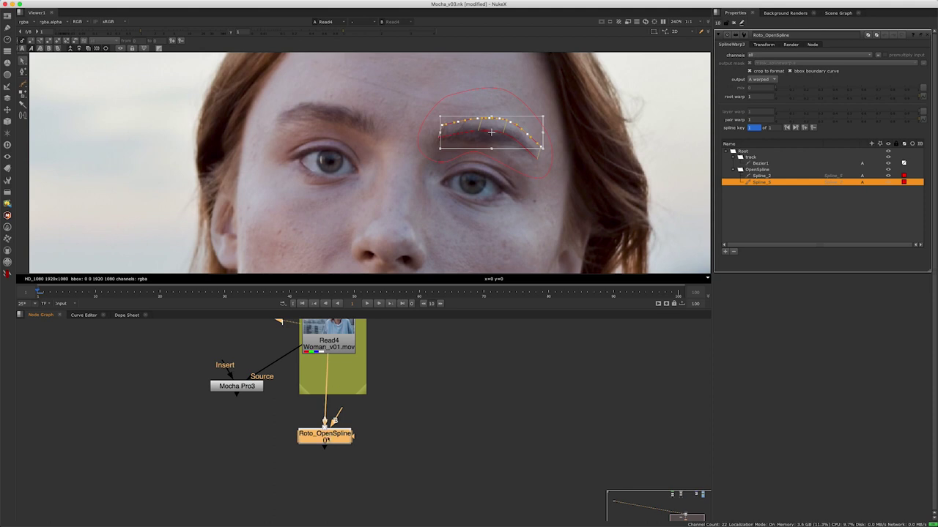
Step: View Roto_OpenSpline's warped output, toggling overlays off and on to judge the lift
left_click_drag(327, 439, 332, 433)
key("1")
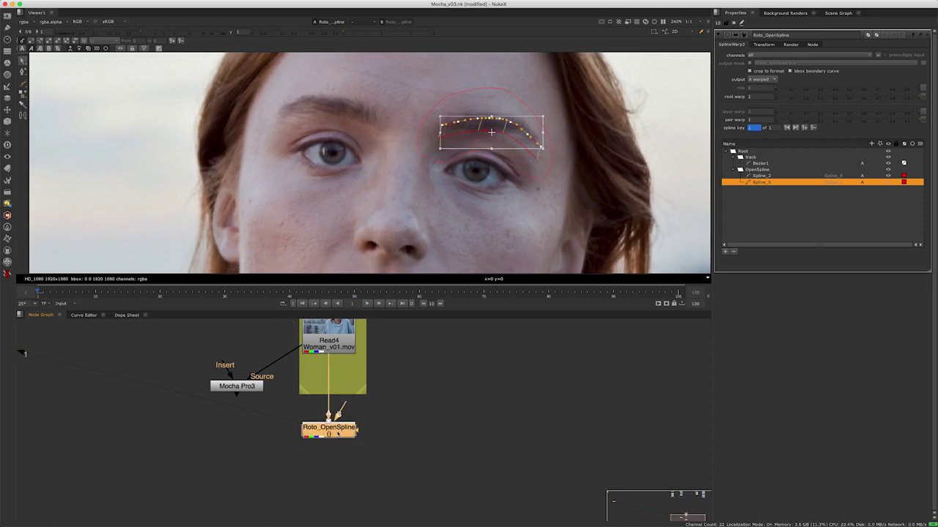
key("o")
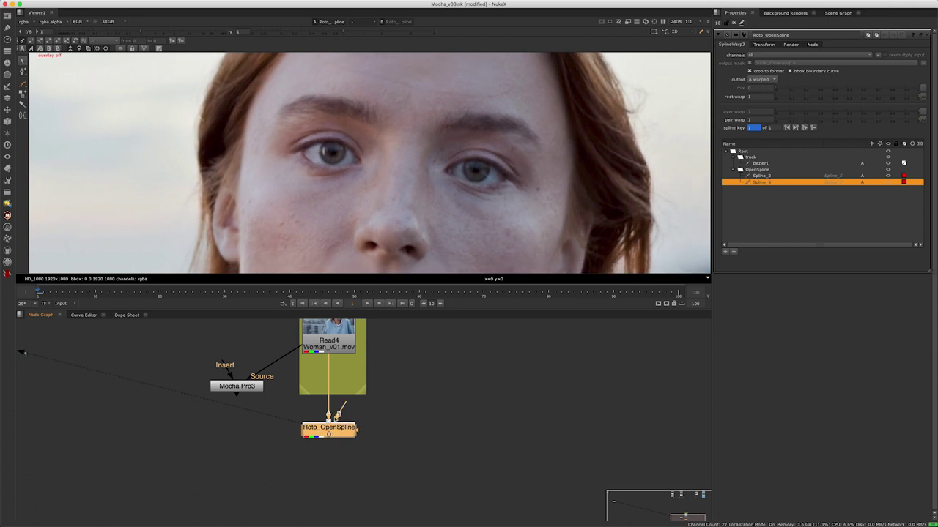
key("o")
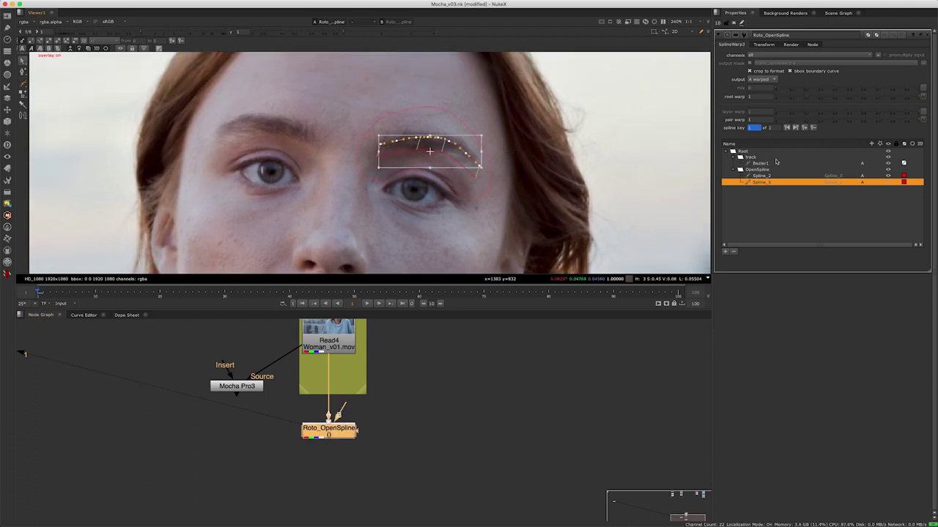
left_click(765, 164)
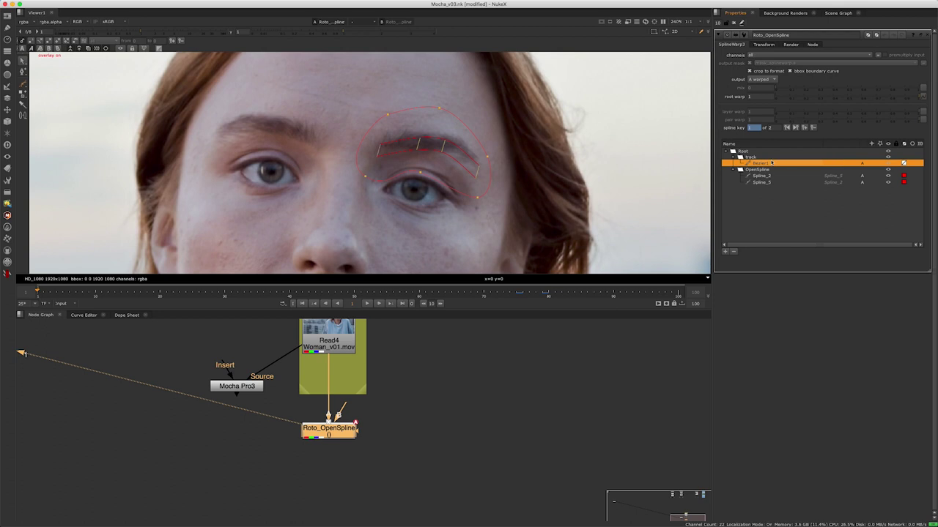
Step: Change Bezier1's warp setting and compare the brow with the warp toggled off and on
left_click(921, 163)
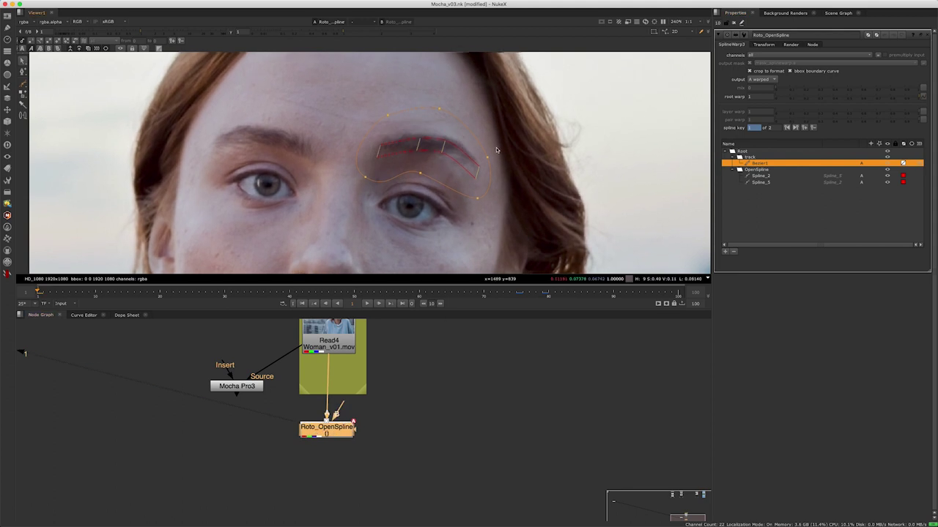
key("o")
scroll(432, 137, "up", 1)
key("d")
key("d")
key("d")
key("d")
key("o")
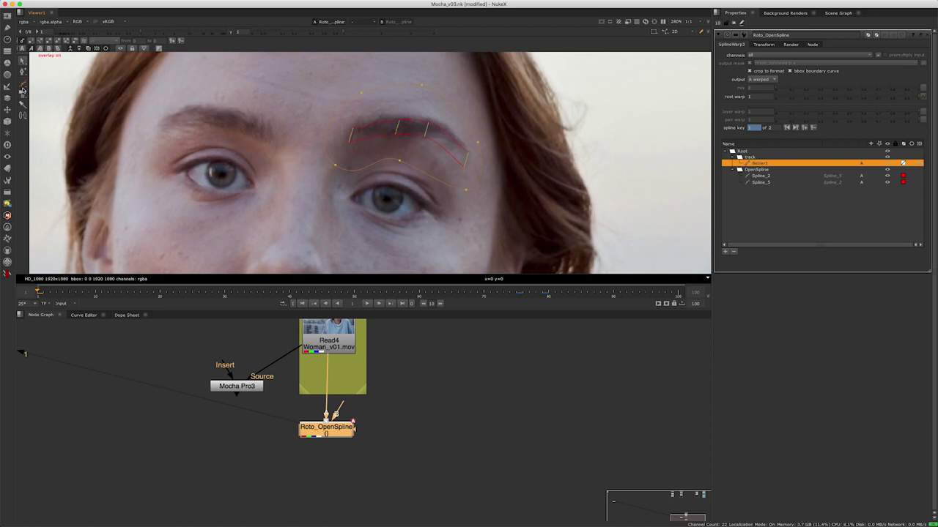
Step: Draw a closed eight-point Bezier2 outline around the eyebrow and change its warp setting
left_click(337, 98)
left_click(319, 151)
left_click(349, 173)
left_click_drag(406, 164, 428, 174)
left_click(458, 176)
left_click(487, 171)
left_click(478, 115)
left_click(435, 85)
left_click(338, 98)
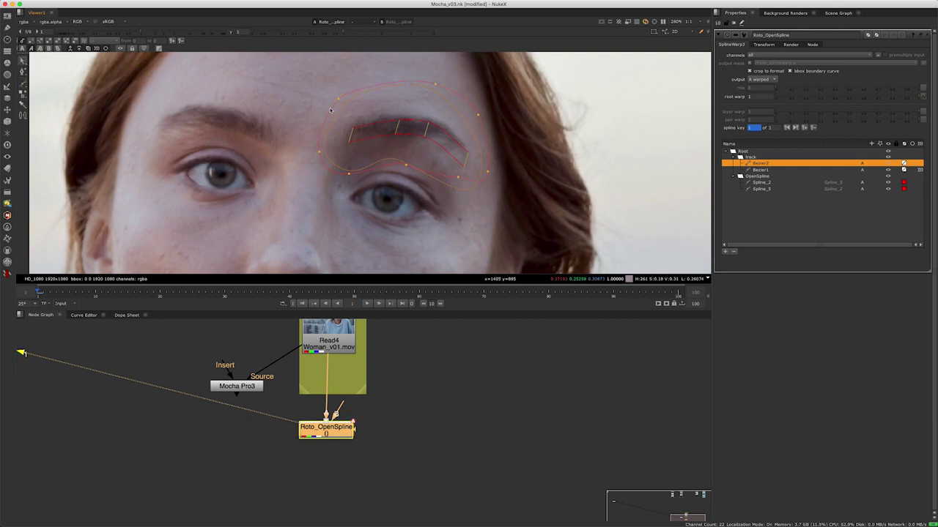
left_click(916, 160)
Step: Draw an ellipse around the eyebrow and tighten its lower and top edges
left_click_drag(22, 83, 42, 108)
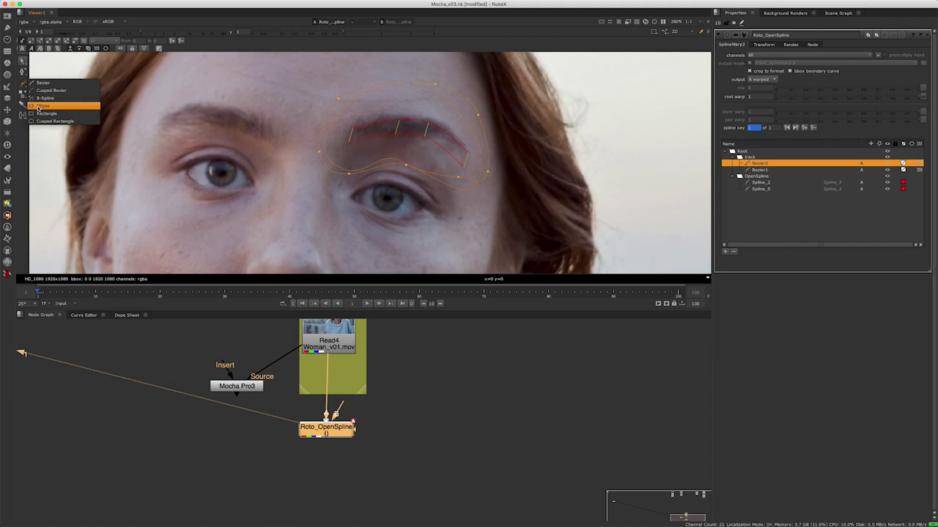
left_click_drag(498, 167, 510, 125)
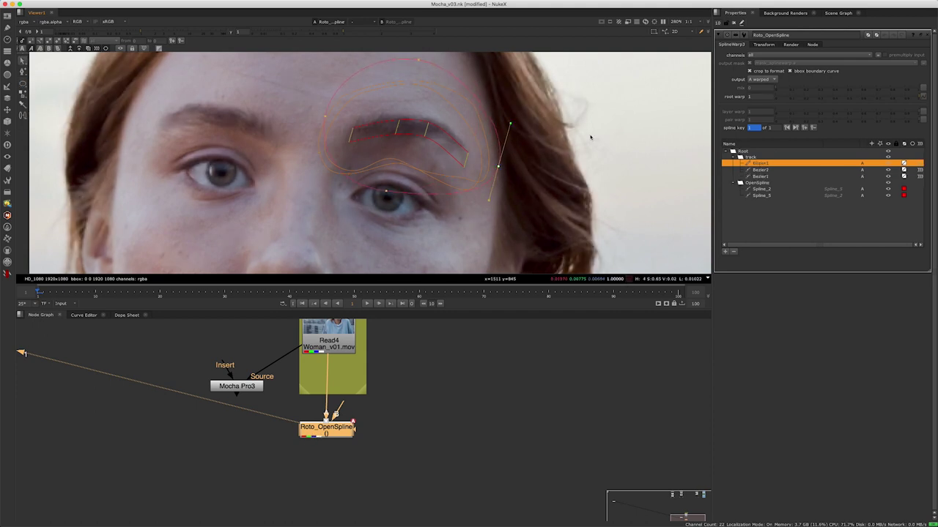
key("Return")
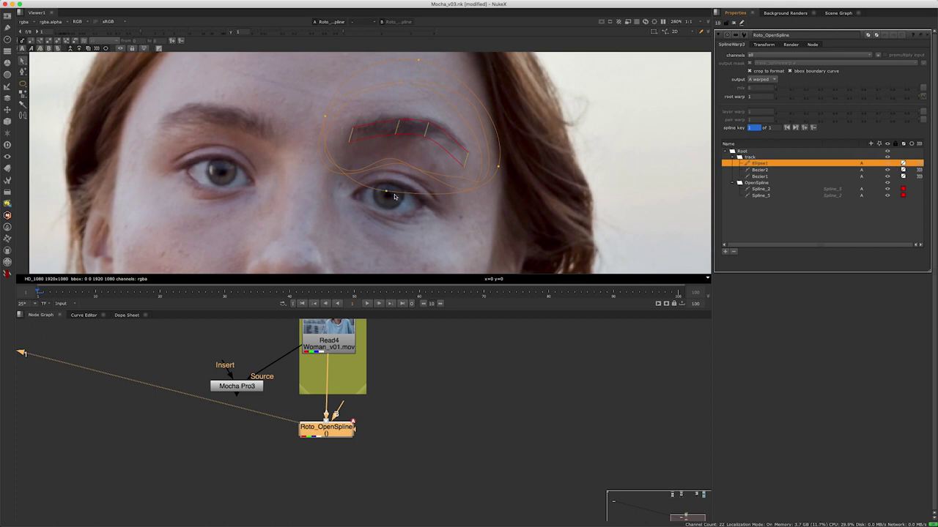
left_click_drag(386, 192, 386, 179)
left_click(320, 118)
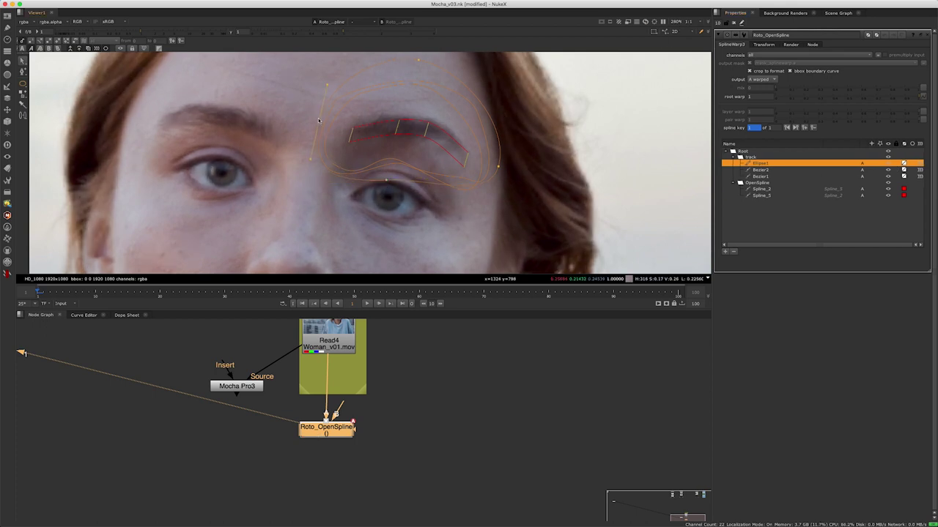
left_click_drag(418, 60, 417, 69)
Step: Reopen the Roto_OpenSpline settings and draw a large ellipse over the eyebrow
left_click(739, 24)
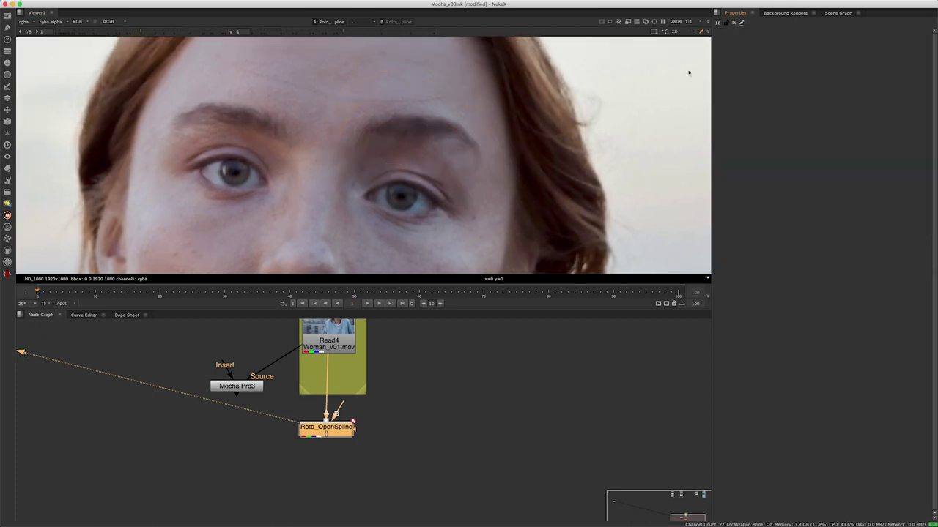
left_click(299, 441)
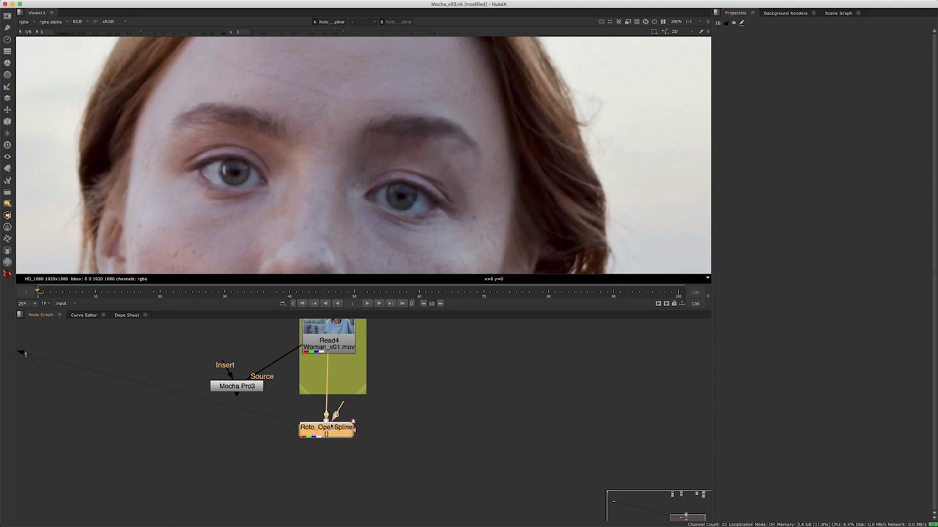
key("Return")
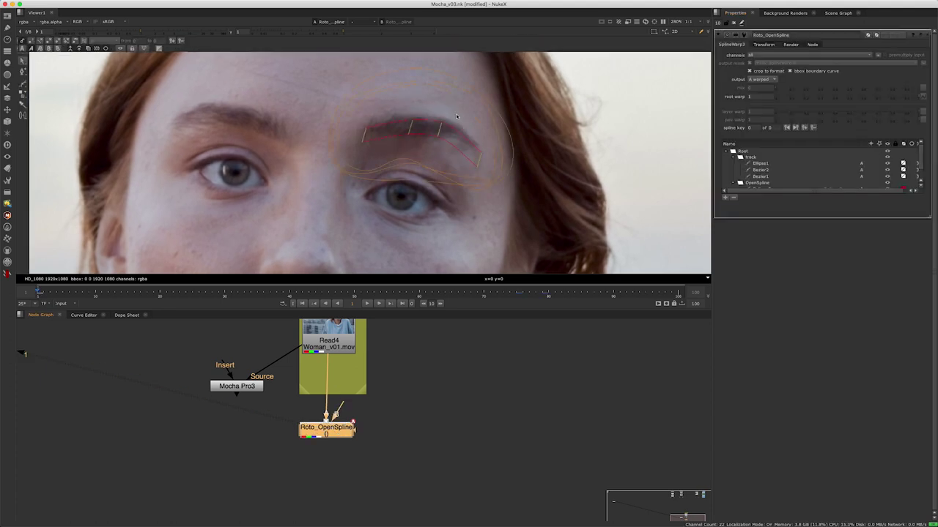
left_click_drag(22, 83, 52, 104)
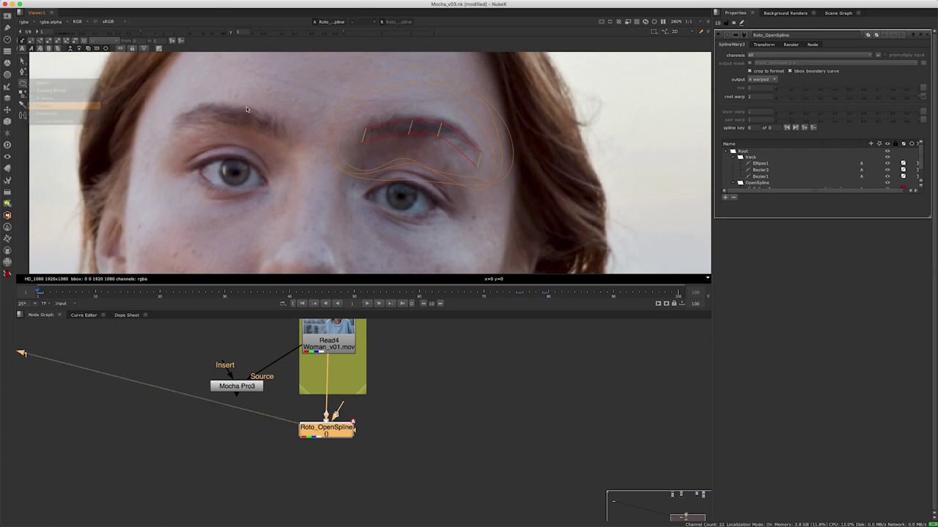
left_click_drag(534, 66, 318, 208)
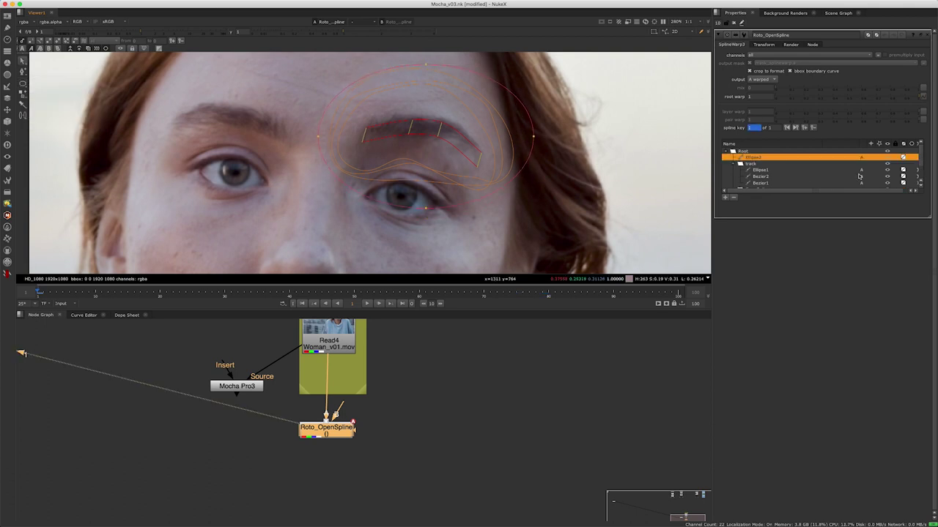
Step: Move Ellipse2 into the track folder in the layer list and select it
scroll(914, 170, "right", 1)
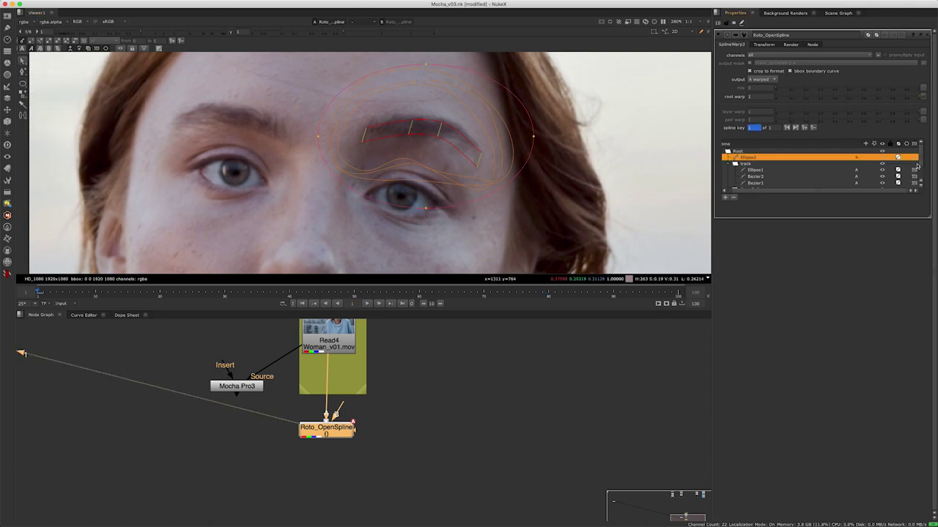
left_click_drag(747, 172, 776, 181)
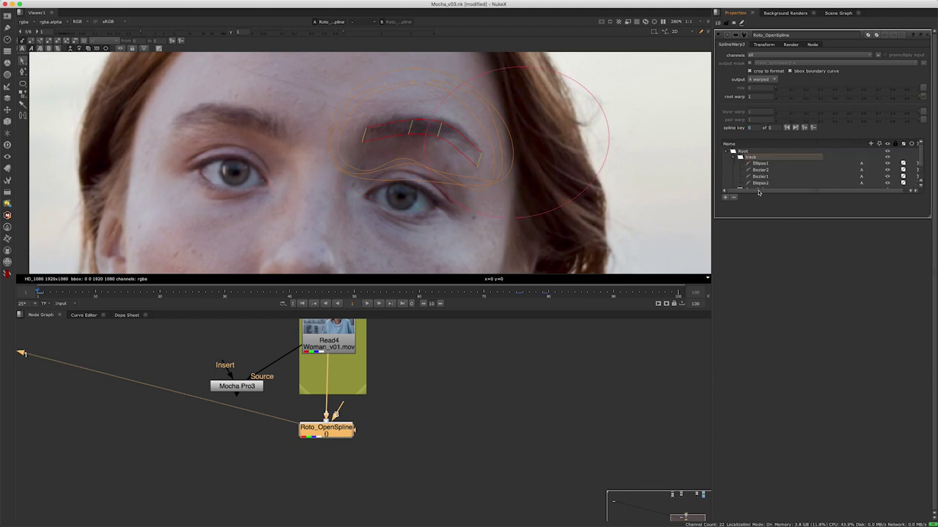
scroll(758, 192, "right", 1)
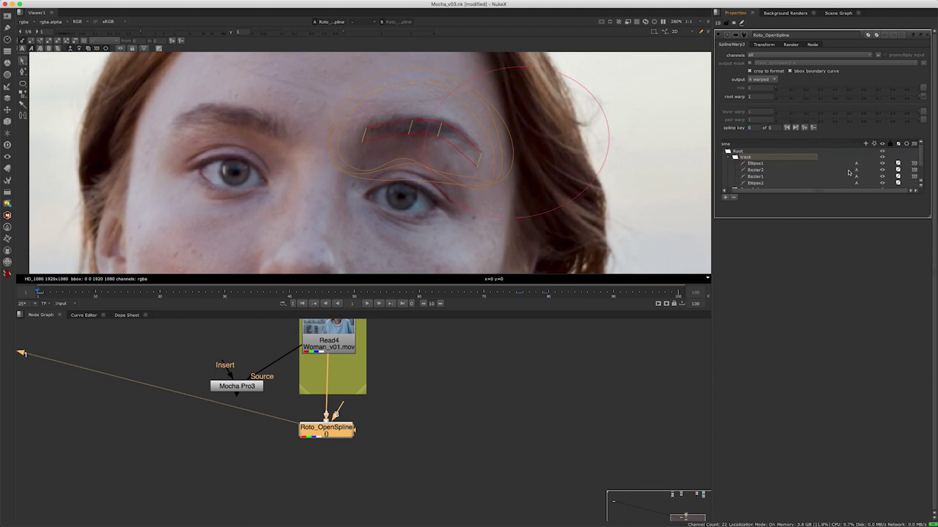
left_click(917, 183)
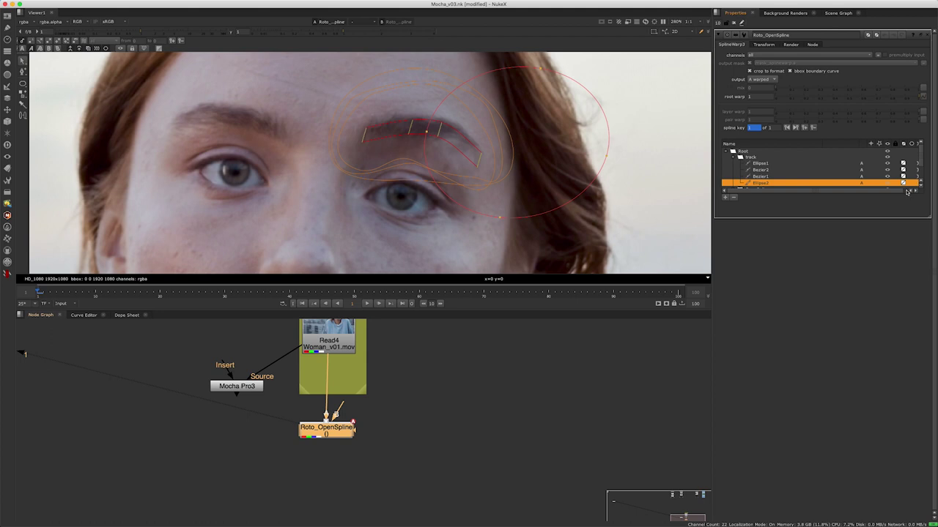
scroll(907, 192, "right", 1)
left_click(491, 346)
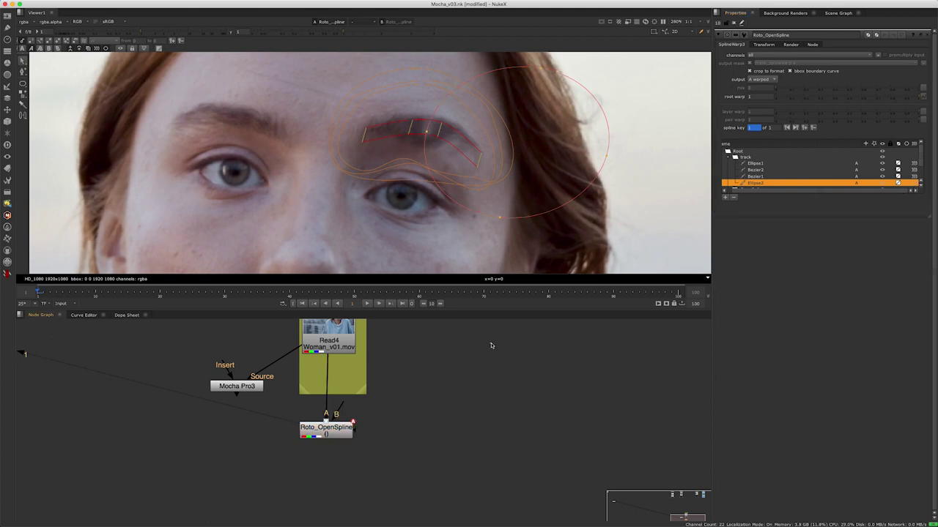
Step: Marquee-select the eyebrow warp shapes and rotate them clockwise with the transform jack
left_click_drag(608, 57, 330, 271)
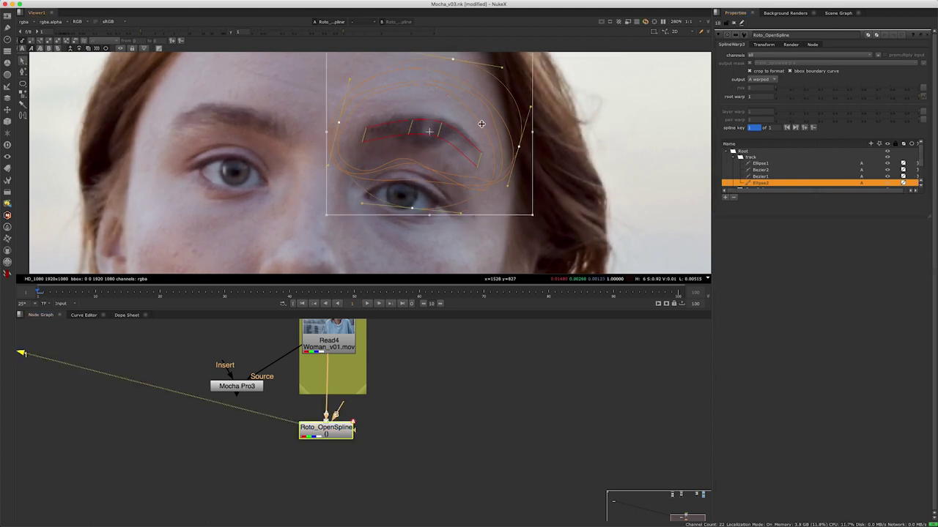
left_click_drag(541, 55, 511, 130)
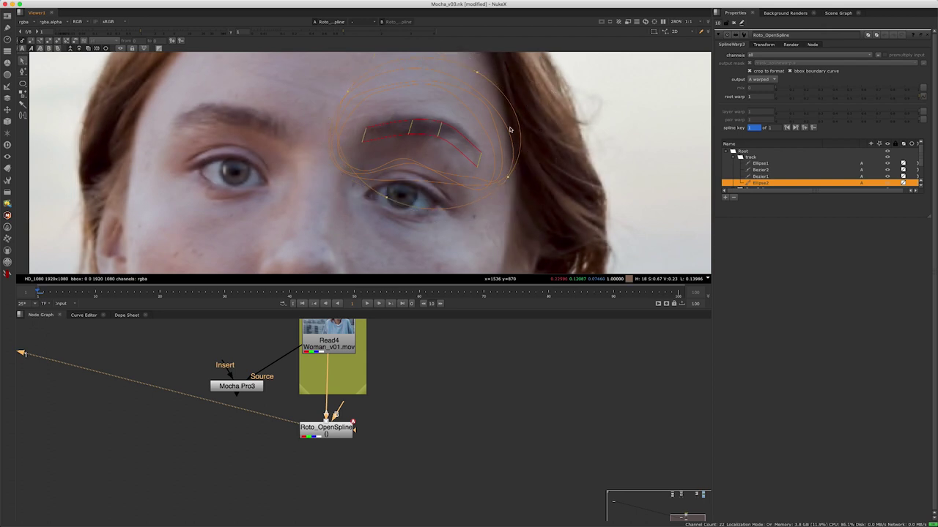
left_click(338, 429)
left_click_drag(338, 429, 339, 427)
Step: Reopen Roto_OpenSpline, select the eyebrow spline, hide the overlays and play back the warp
left_click(734, 22)
scroll(373, 137, "down", 5)
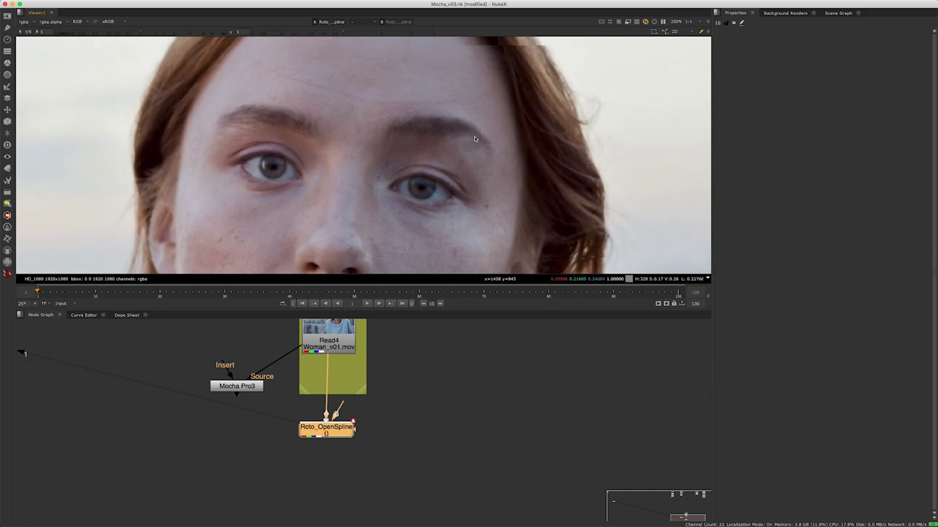
double_click(326, 427)
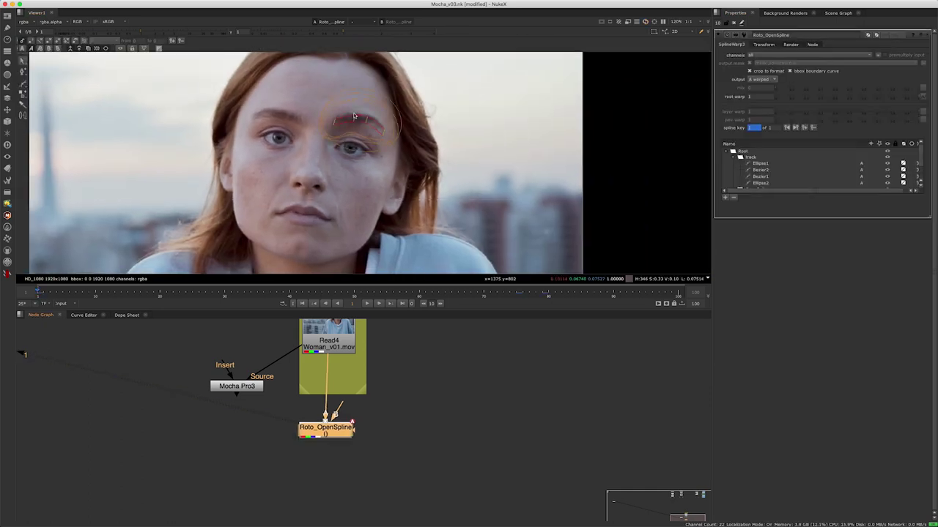
scroll(354, 115, "up", 3)
left_click(376, 111)
key("o")
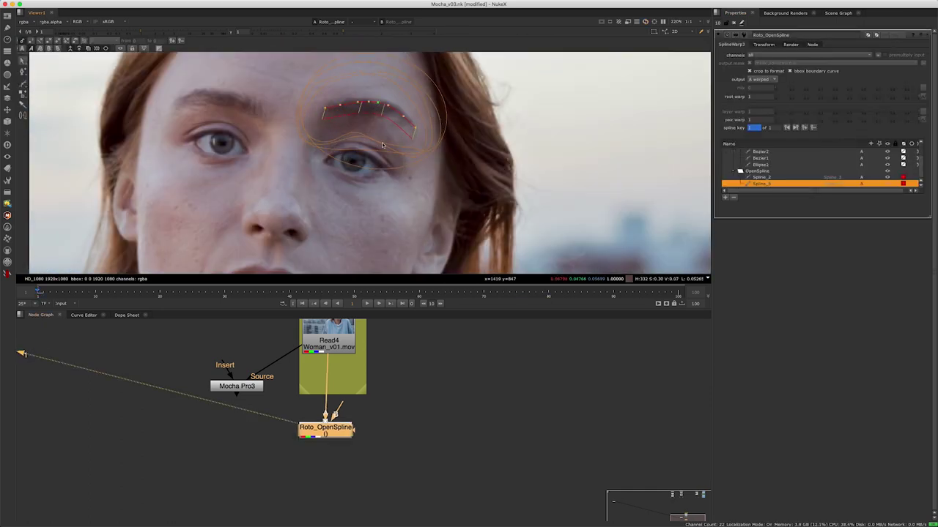
scroll(431, 191, "down", 3)
left_click(367, 304)
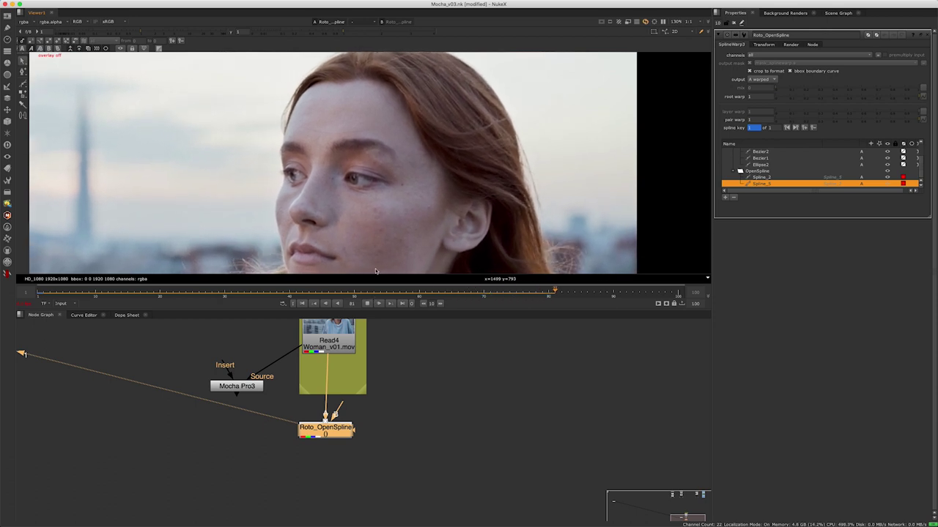
Step: Move the spline down onto the eyebrow at frames 1 and 100, then replay the warp
left_click(302, 304)
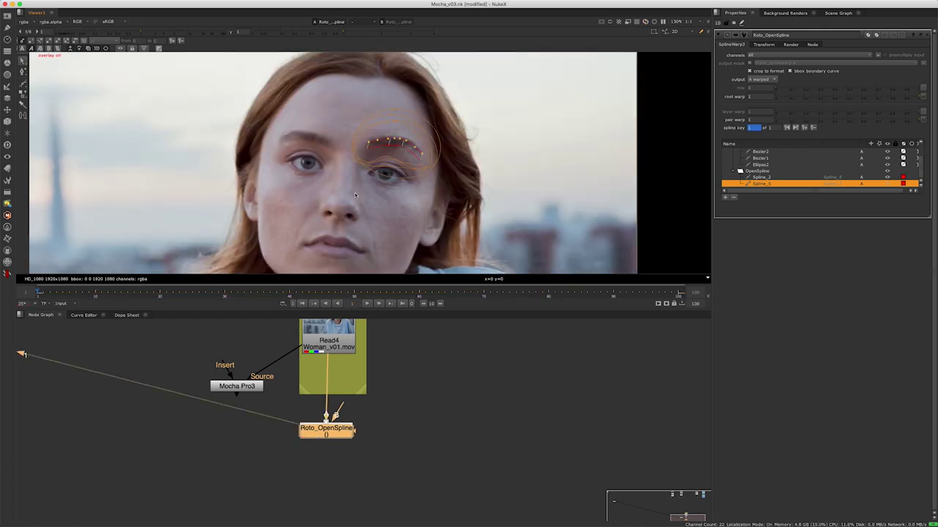
scroll(392, 152, "up", 4)
left_click_drag(392, 151, 385, 164)
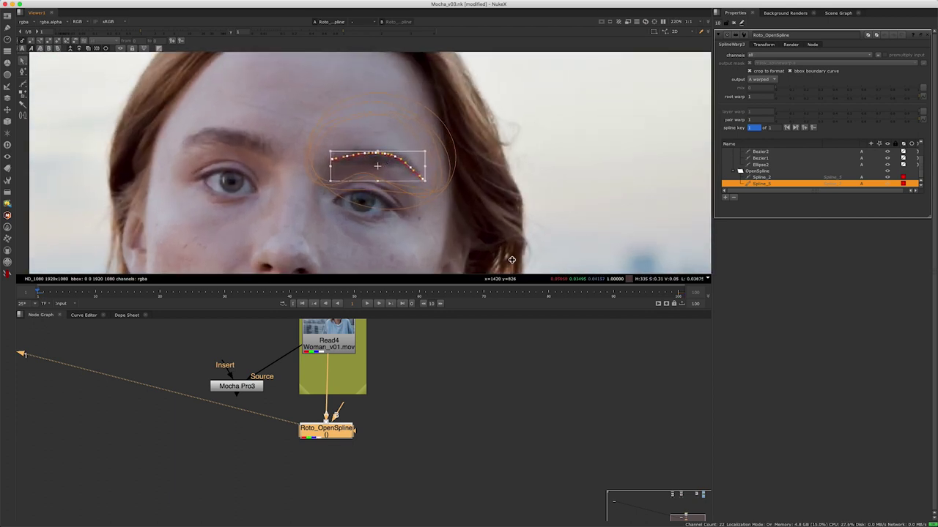
left_click(675, 292)
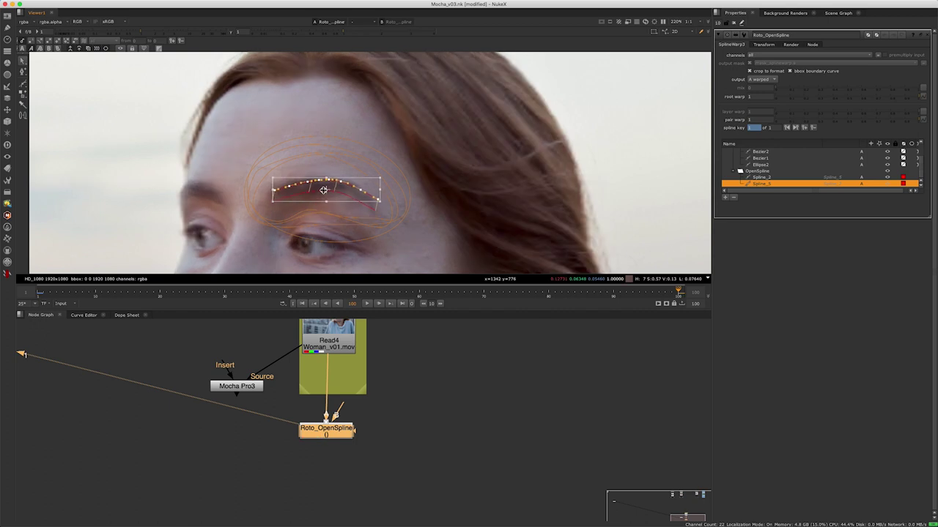
key("o")
scroll(423, 141, "down", 2)
scroll(423, 141, "down", 1)
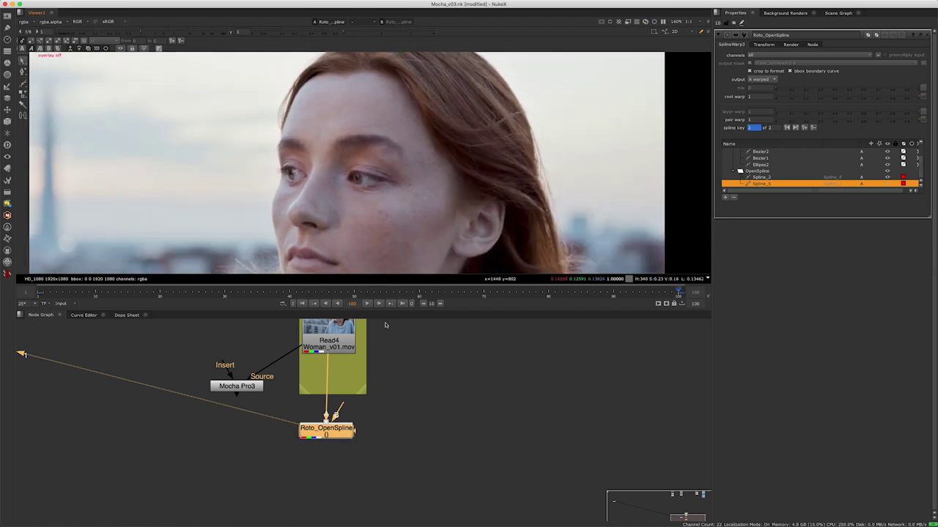
left_click(304, 303)
key("l")
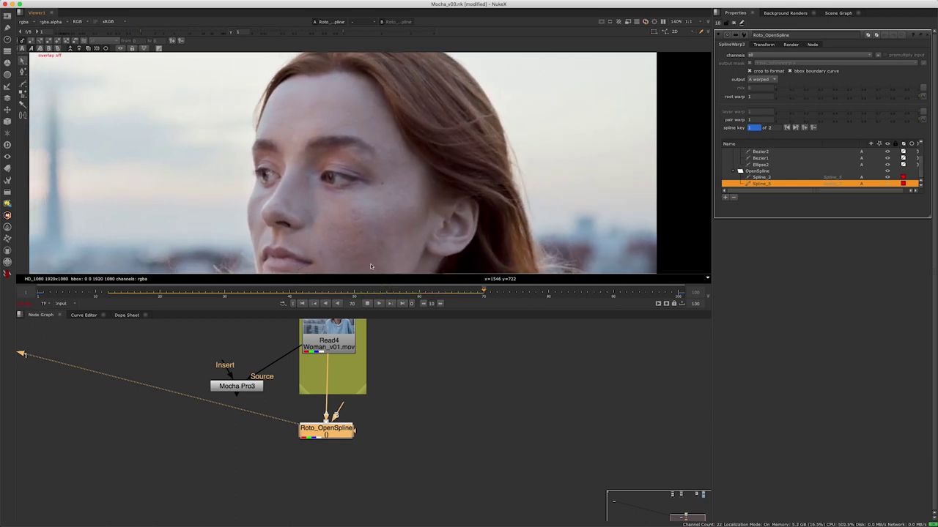
key("k")
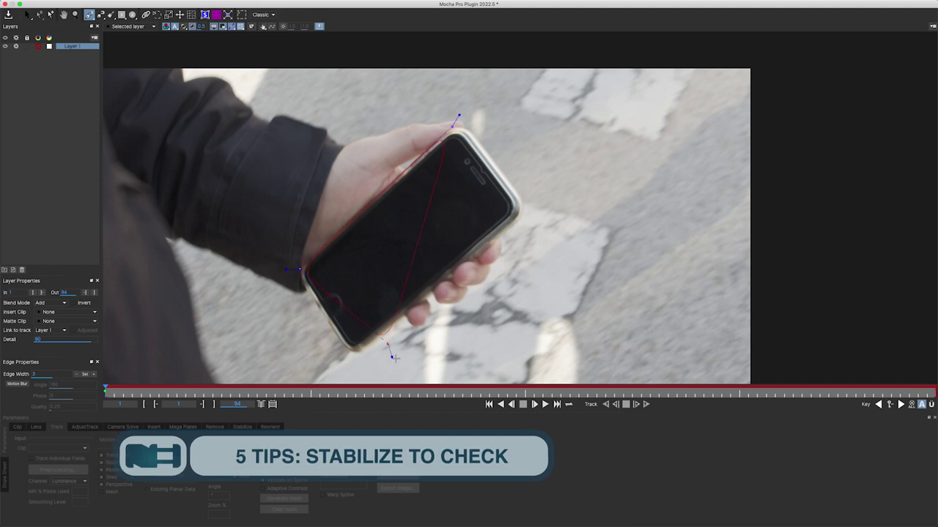
Step: Draw a closed X-spline around the phone's corners, pulling the left point out to enclose it
left_click(355, 358)
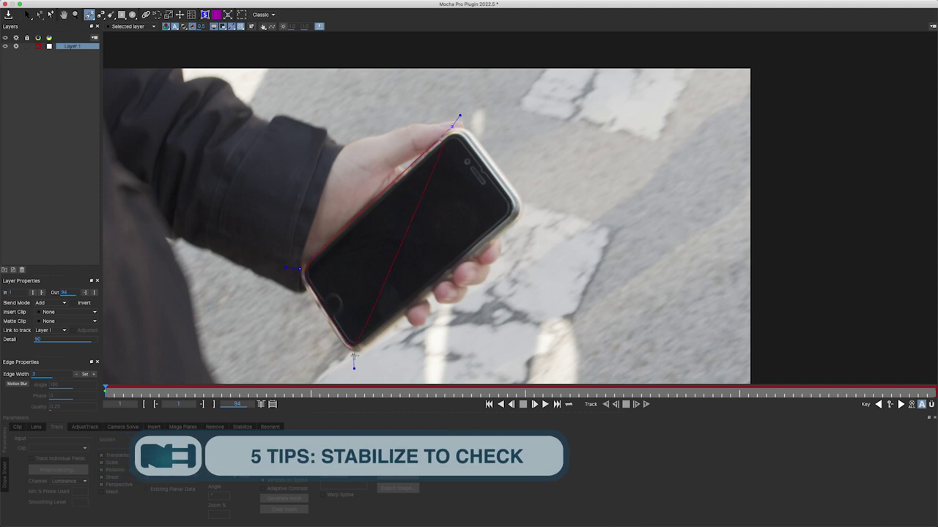
left_click(527, 211)
left_click(485, 128)
right_click(487, 123)
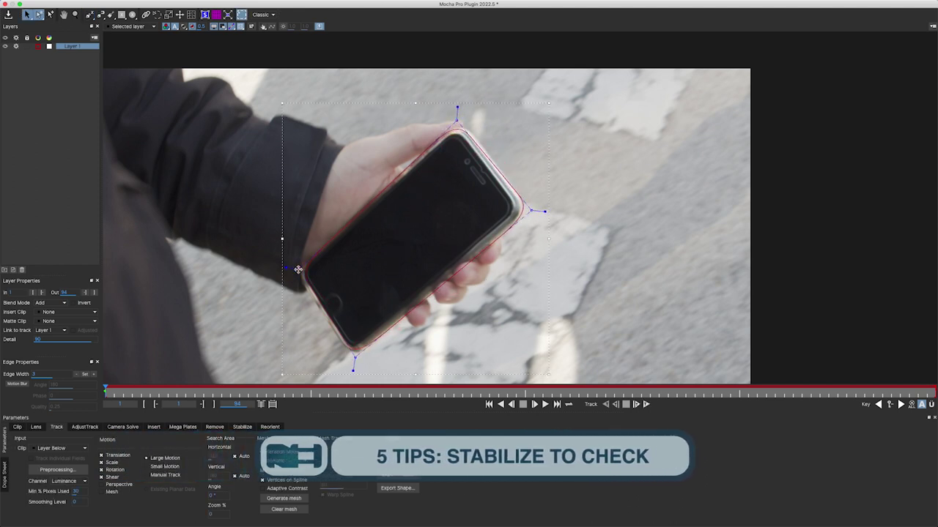
left_click_drag(299, 269, 287, 271)
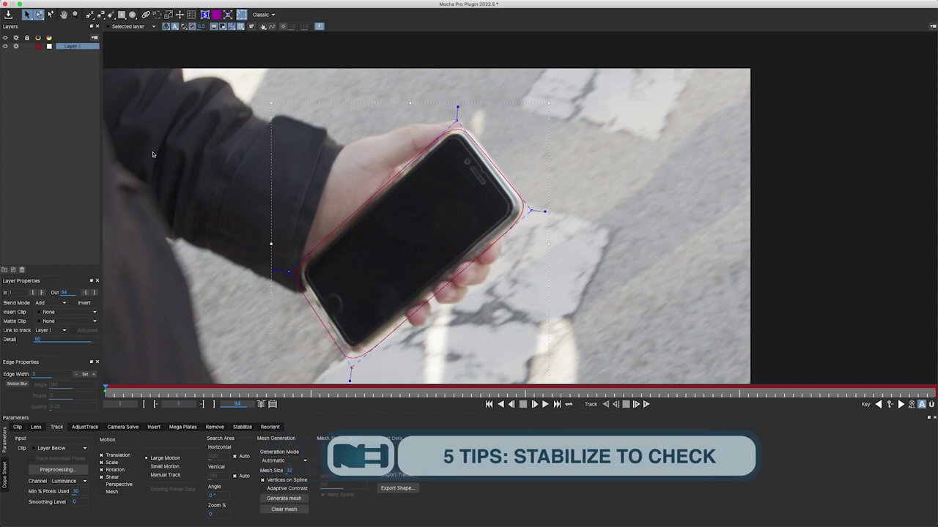
Step: Add an inner X-spline around the phone screen to the same layer and check the matte
left_click(89, 14)
left_click_drag(89, 14, 86, 32)
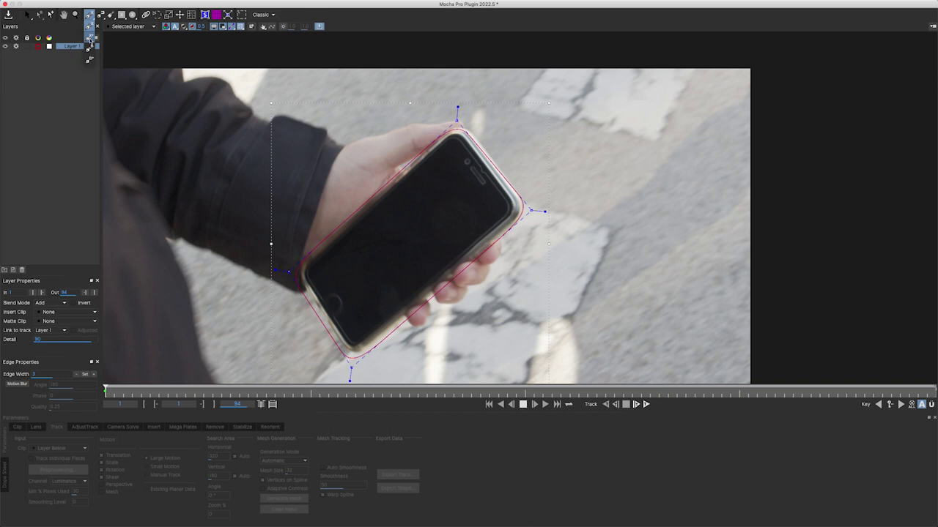
left_click_drag(90, 37, 87, 42)
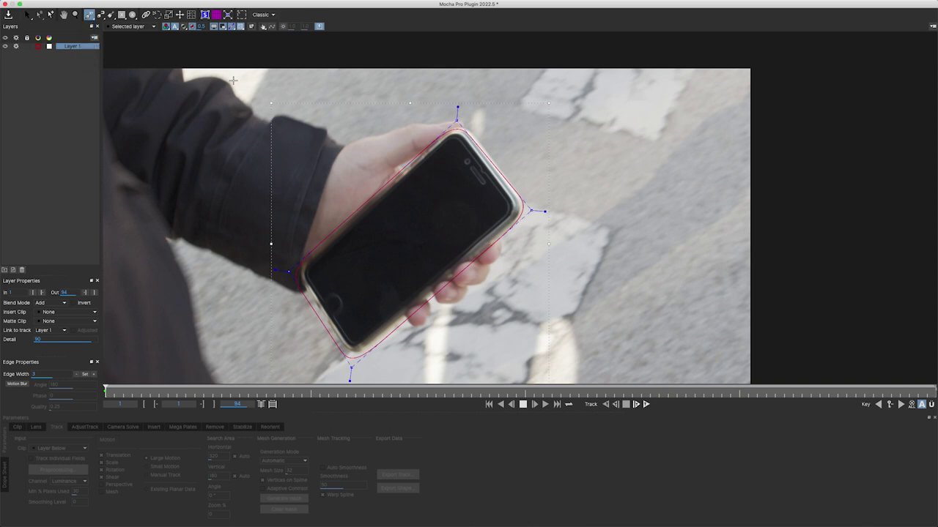
left_click(452, 144)
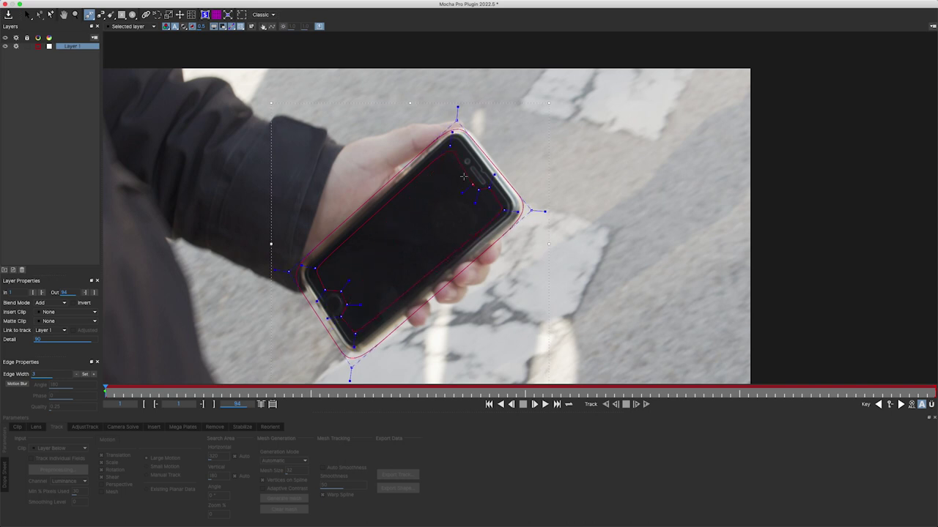
key("s")
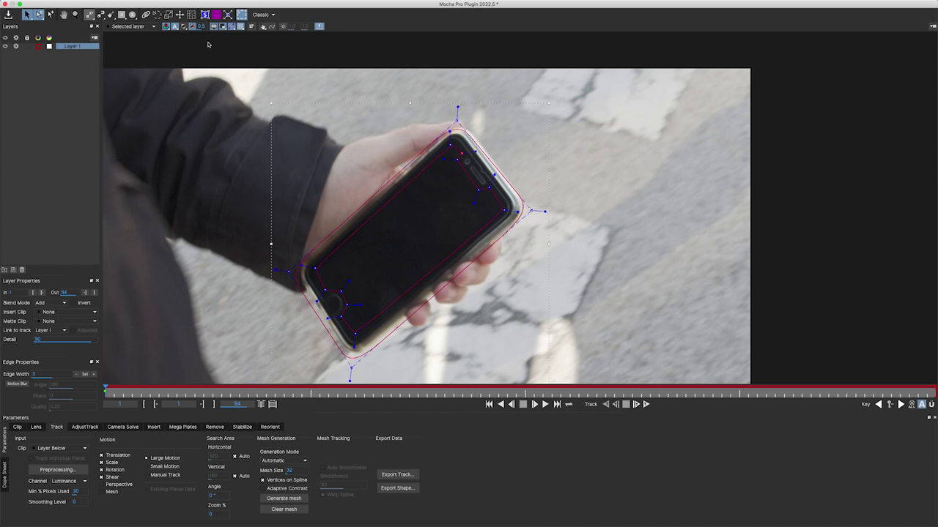
left_click(192, 26)
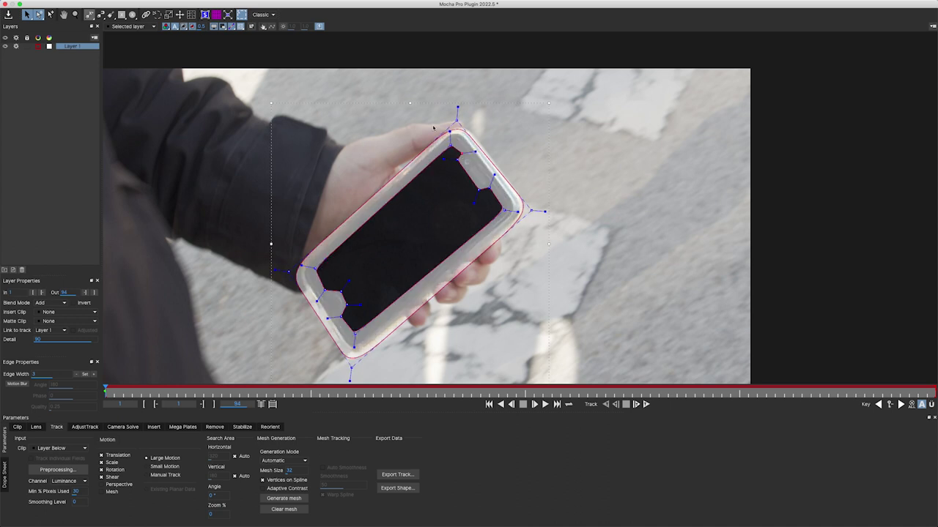
left_click(218, 27)
Step: Fit the planar surface corners to the phone's corners with the matte off, then track Layer 1 forward
left_click(206, 14)
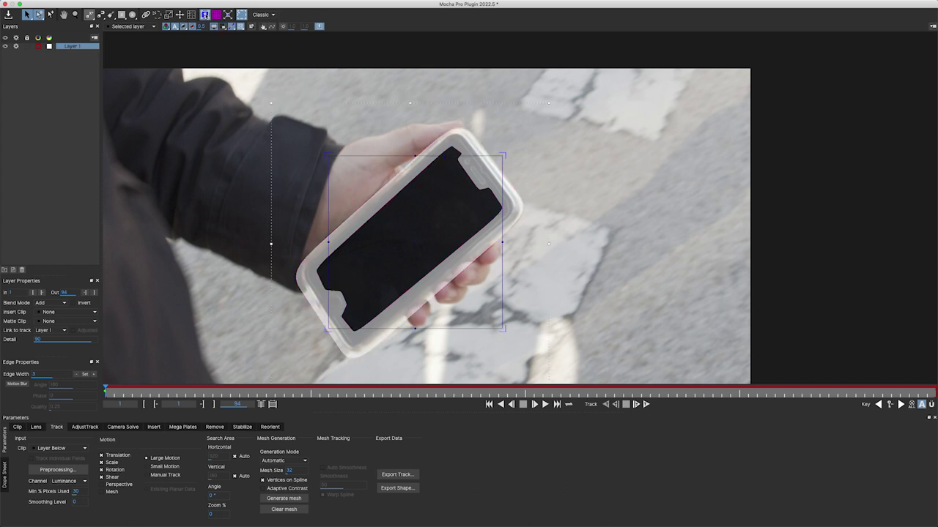
left_click(192, 27)
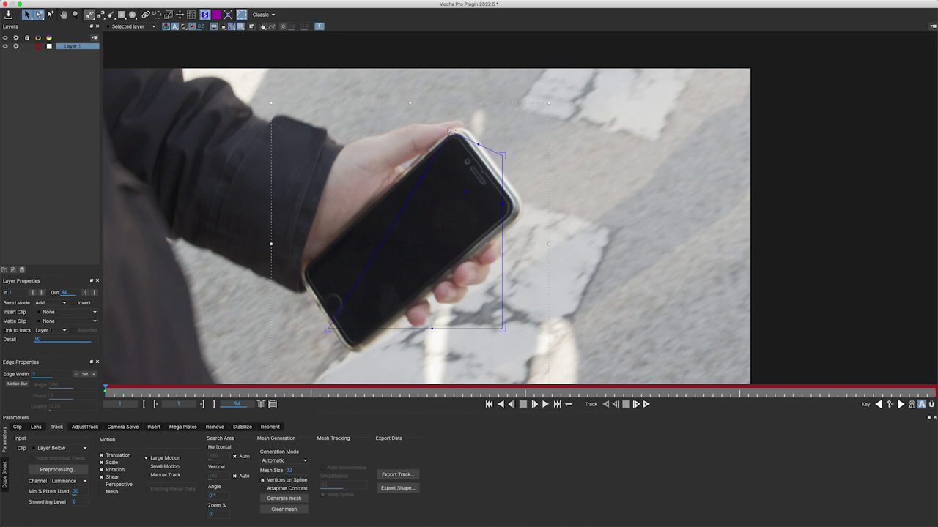
left_click_drag(505, 152, 516, 208)
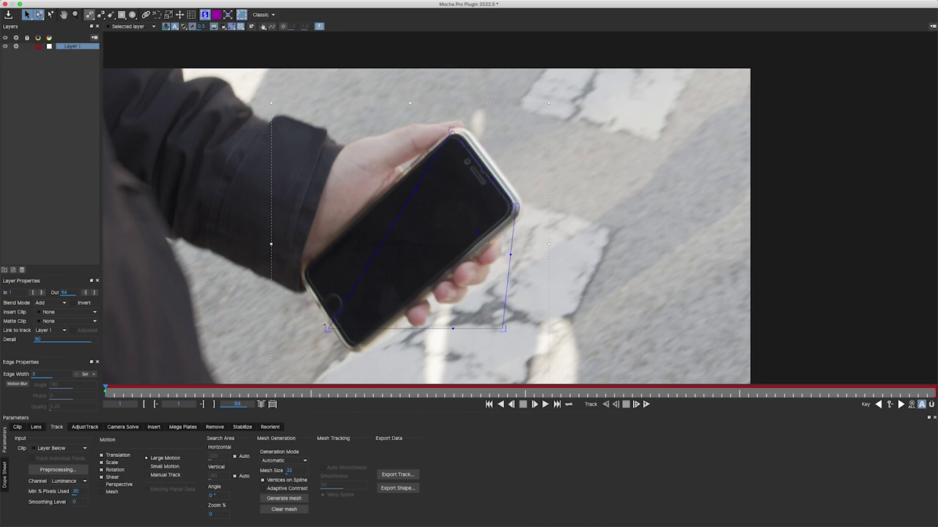
left_click_drag(317, 322, 302, 275)
left_click_drag(502, 328, 353, 351)
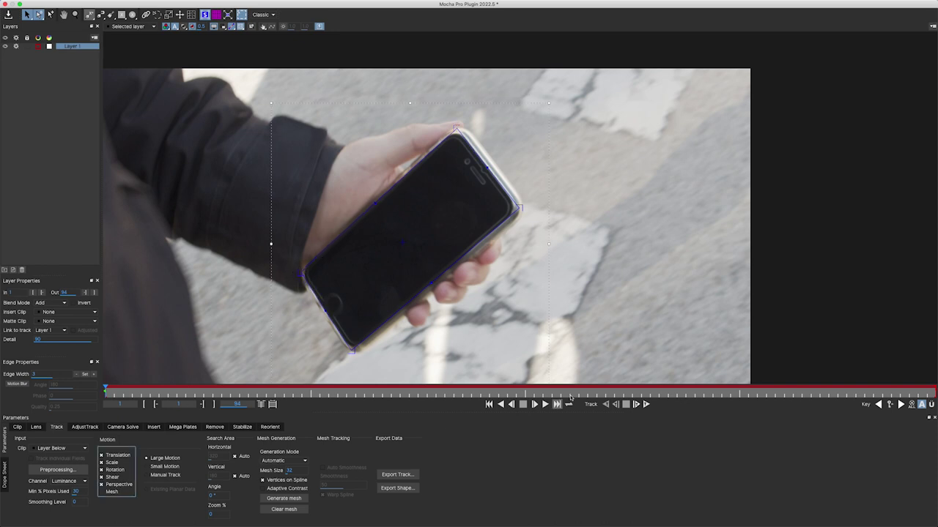
left_click(646, 404)
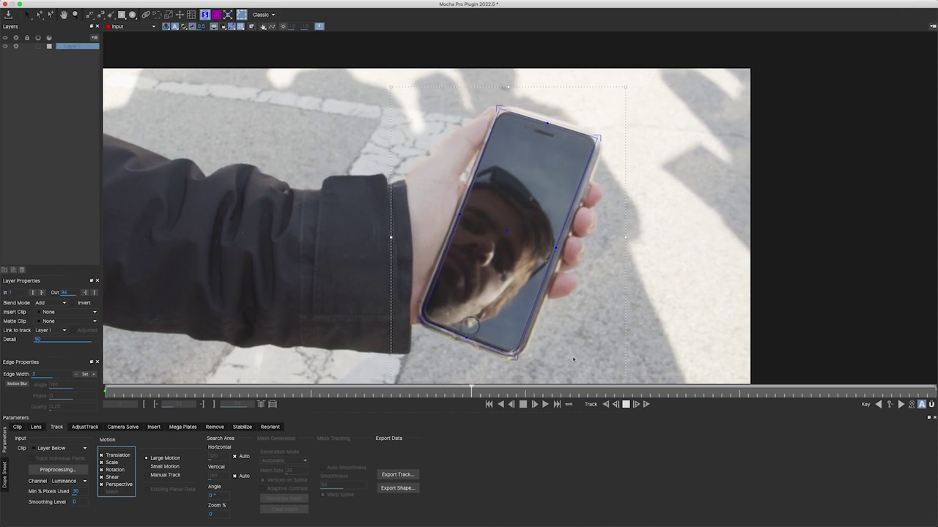
Step: Check the partial track near frame 42, then retrack Layer 1 forward to frame 94 and scrub it
key("Escape")
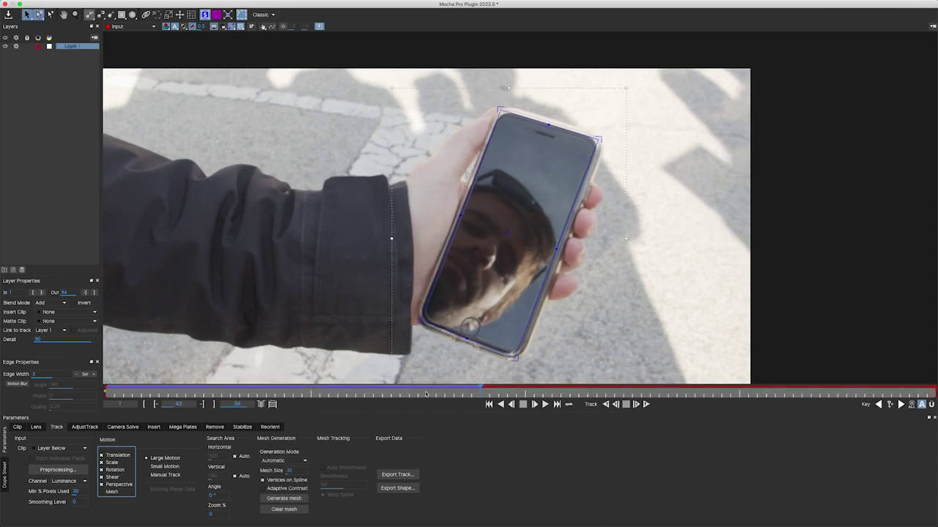
left_click_drag(425, 394, 74, 368)
left_click(471, 394)
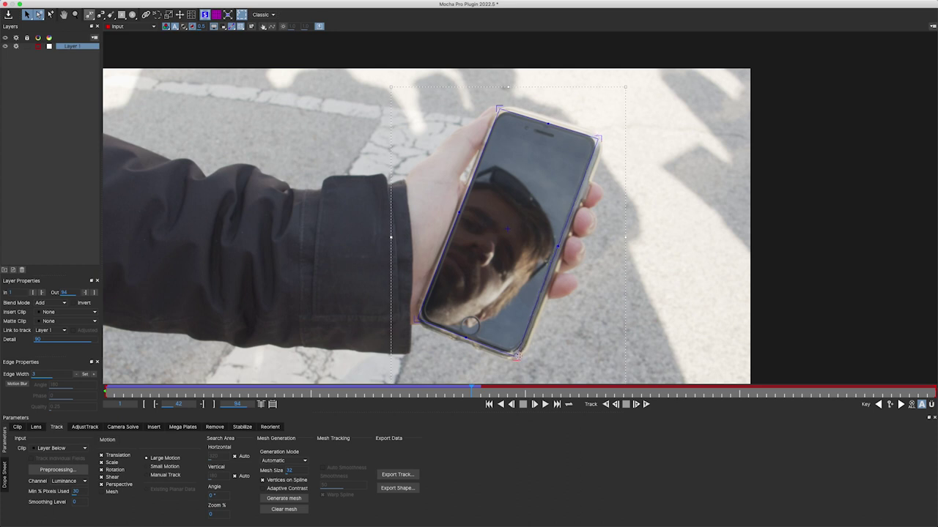
mouse_move(463, 384)
left_mouse_down()
mouse_move(3, 372)
mouse_move(469, 357)
left_mouse_up()
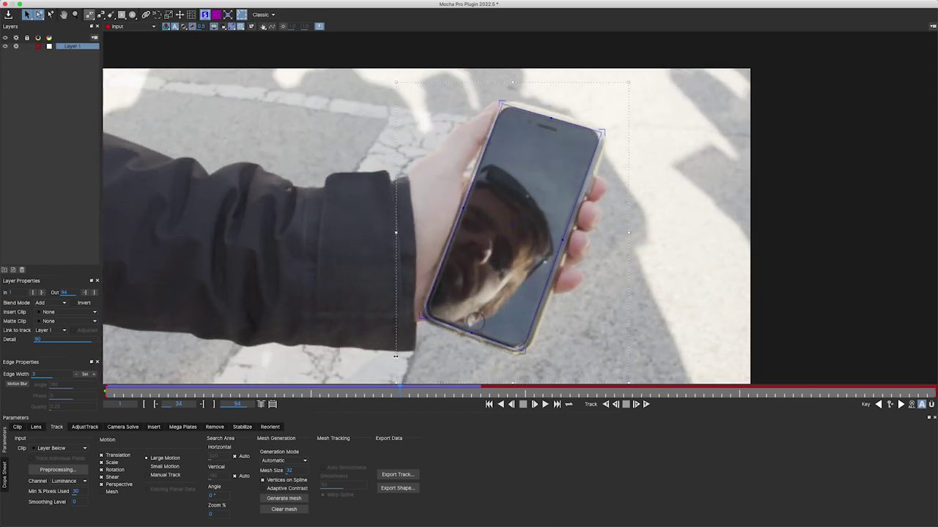
left_click(646, 403)
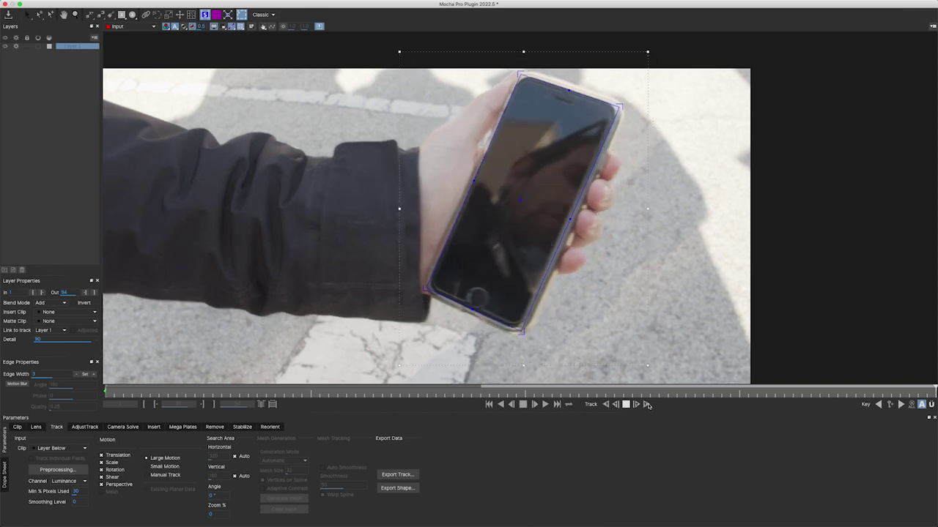
mouse_move(538, 355)
left_mouse_down()
mouse_move(599, 364)
mouse_move(576, 328)
left_mouse_up()
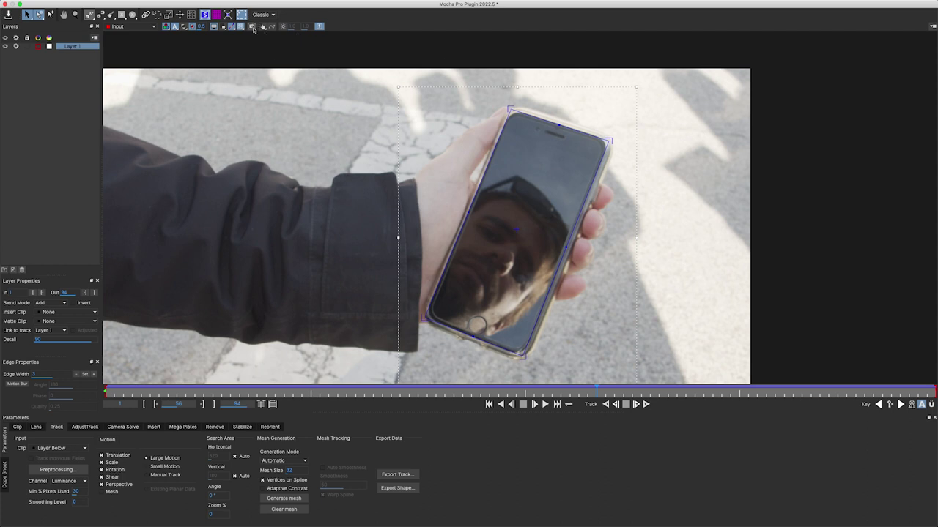
Step: Play back the clip twice to review the phone track following the handset
left_click(272, 16)
left_click(262, 27)
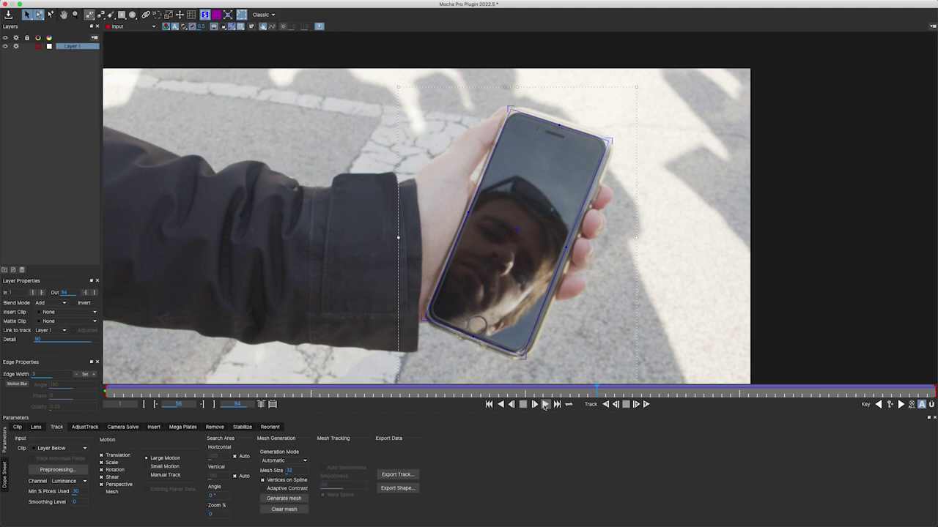
left_click(535, 403)
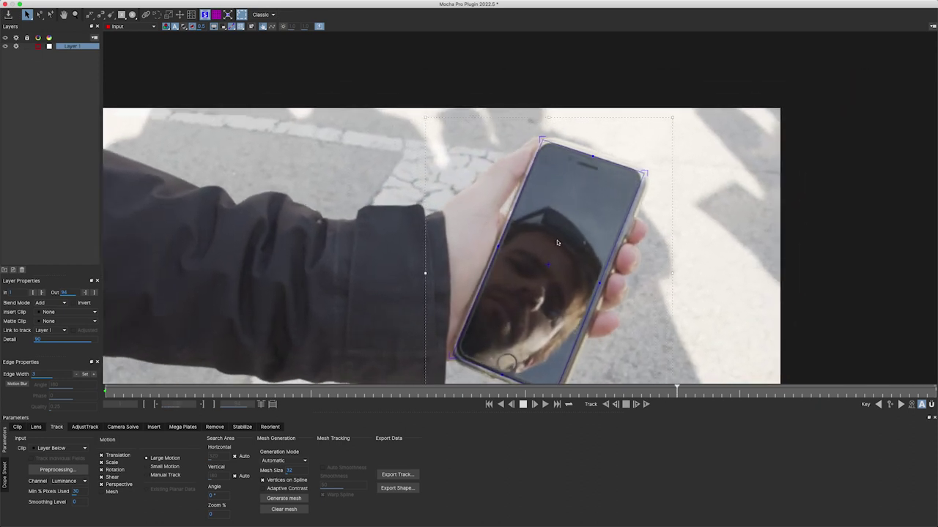
left_click(524, 405)
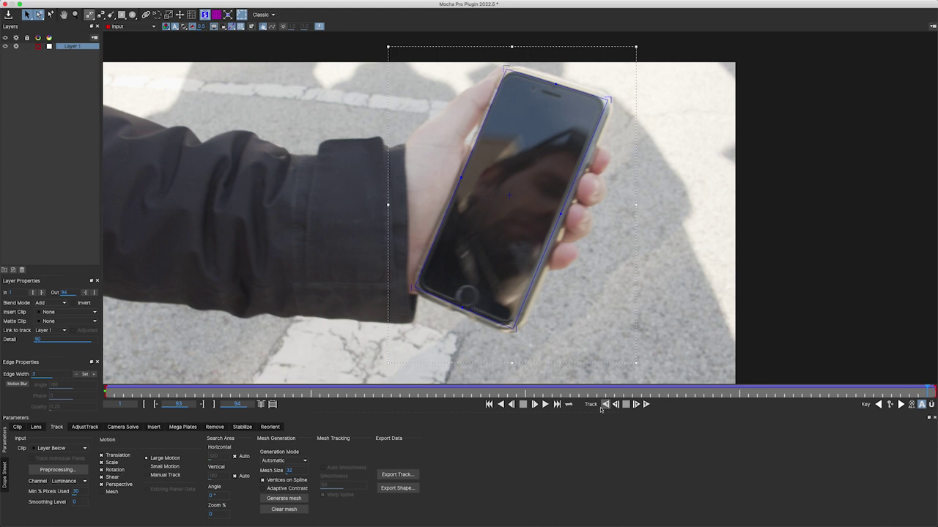
left_click(545, 405)
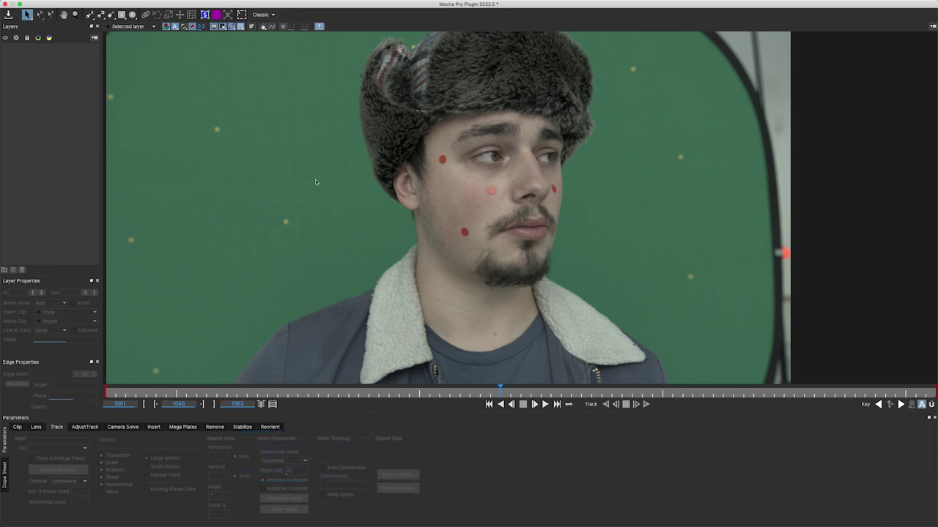
Step: Outline the man's cheek with an X-spline and adjust its left and right points
left_click(89, 14)
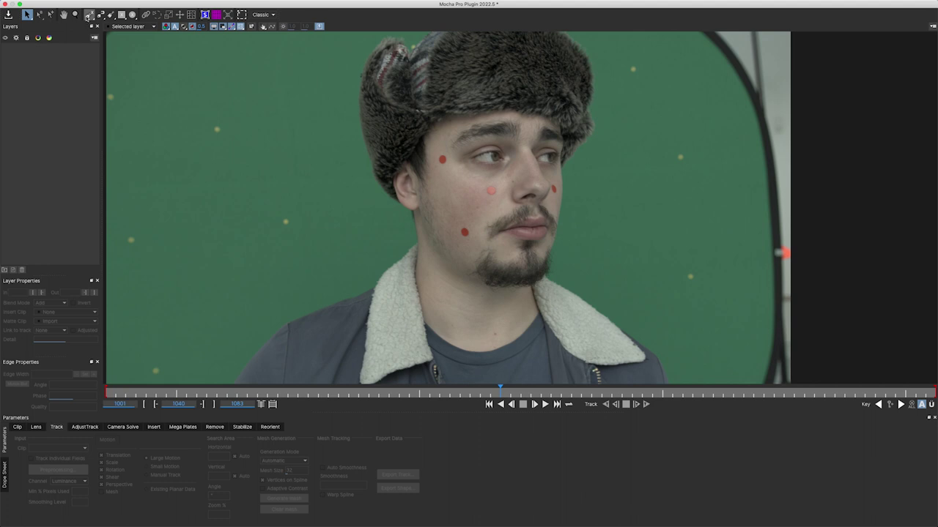
left_click(447, 147)
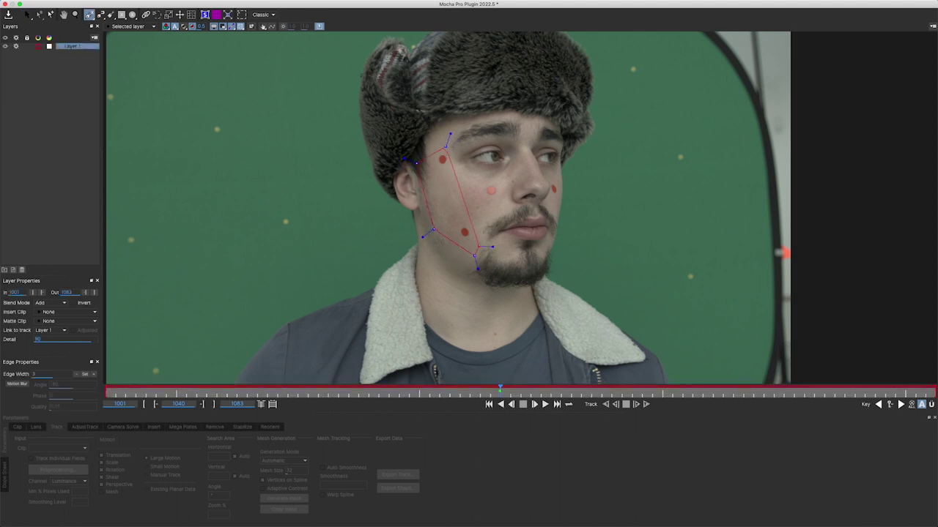
key("s")
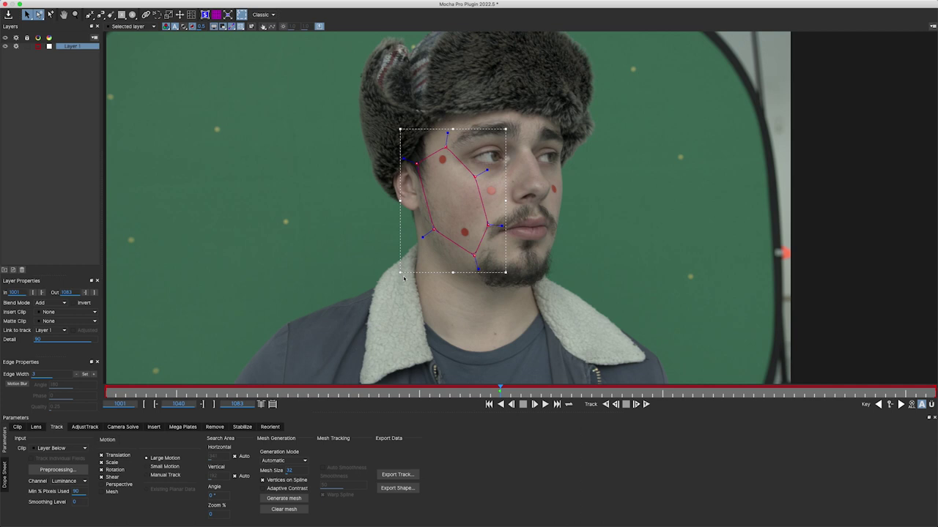
left_click(574, 174)
left_click(440, 226)
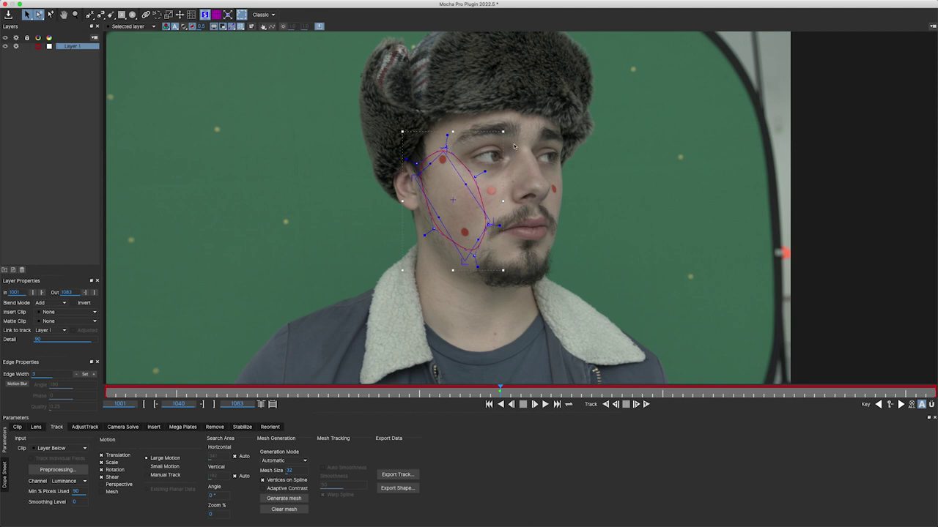
left_click_drag(418, 179, 418, 187)
left_click_drag(488, 219, 490, 225)
Step: Rename the cheek layer Side, enable Perspective motion, and track it forward
double_click(71, 47)
type("Side")
key("Return")
left_click(101, 484)
left_click(646, 404)
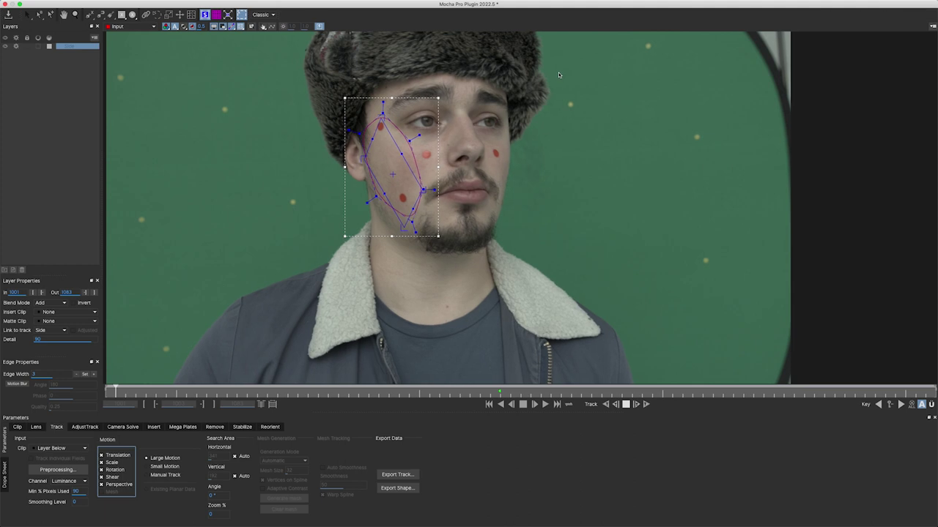
Step: Track the Side shape forward from frame 1049, lock the Side layer, and draw a hat rectangle
left_click(500, 393)
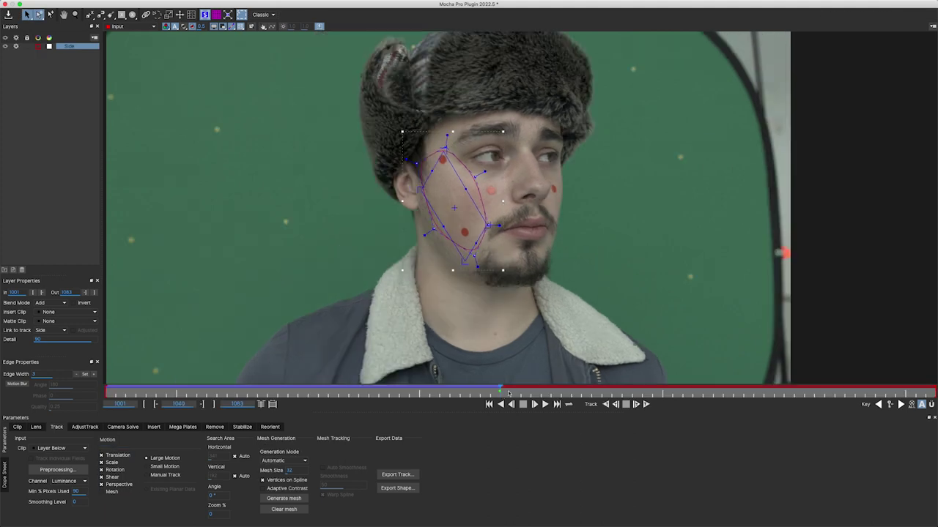
left_click(644, 405)
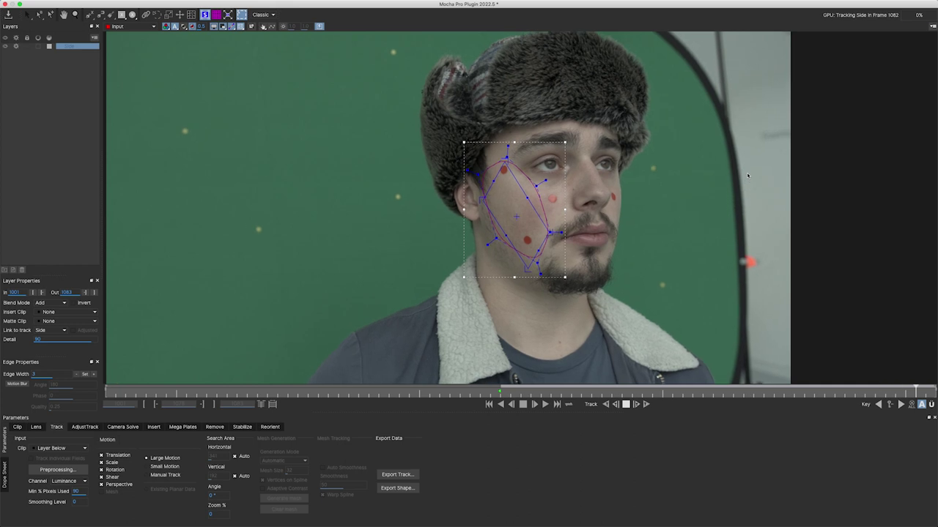
left_click(497, 394)
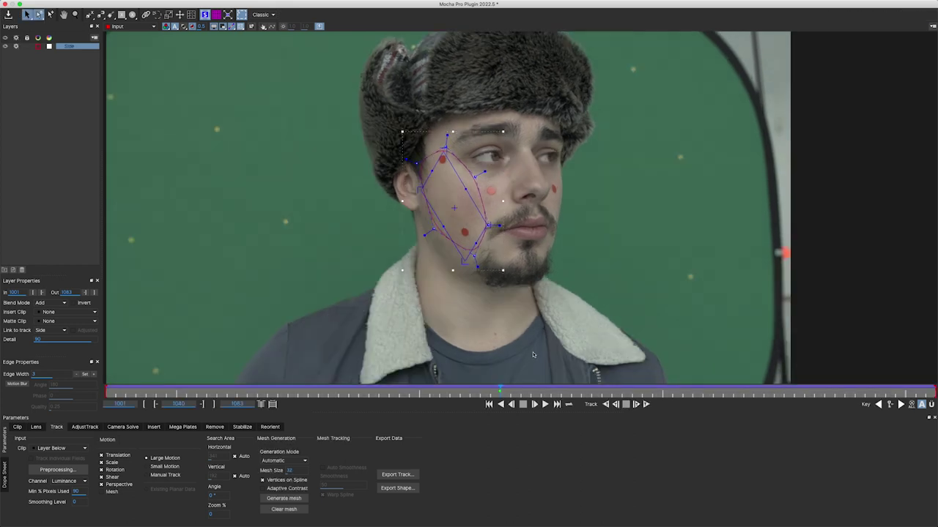
left_click(28, 47)
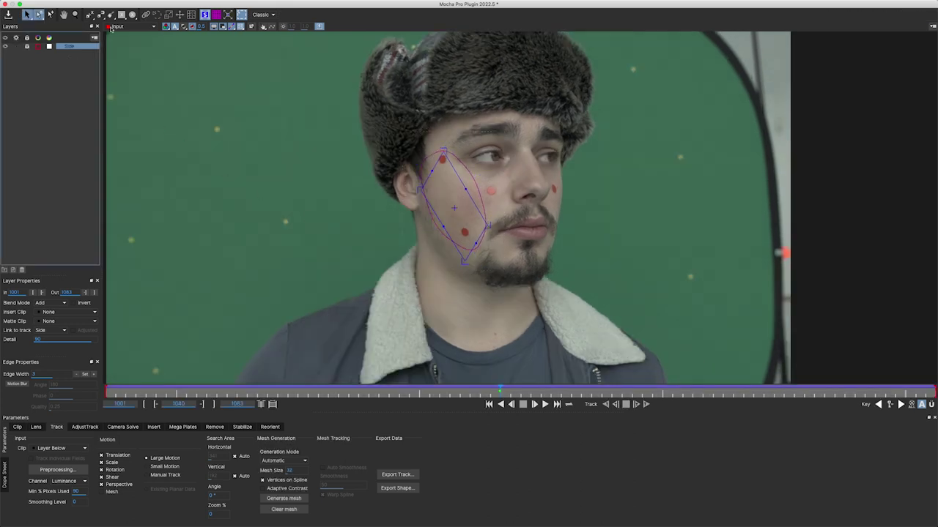
left_click_drag(562, 55, 466, 106)
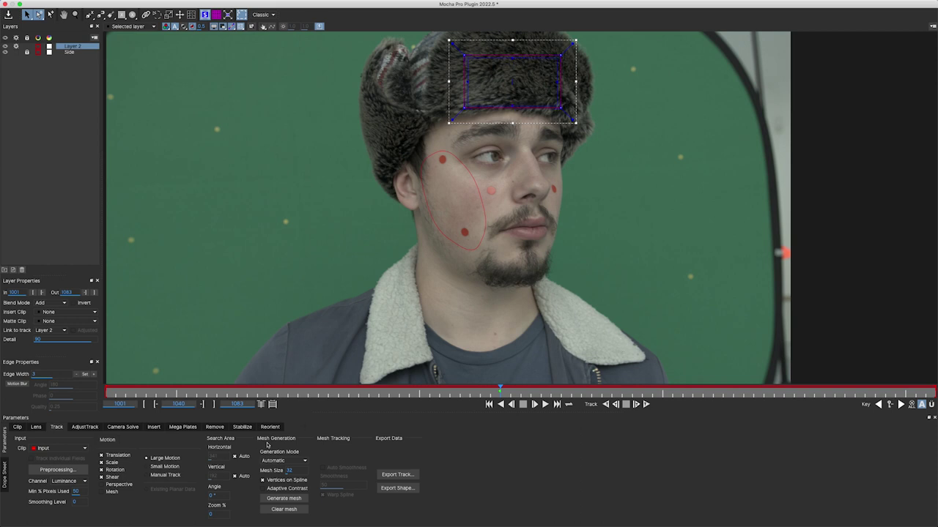
Step: Track the hat shape forward and backward with perspective, name its layer Front, and zoom out
left_click(116, 487)
left_click(646, 404)
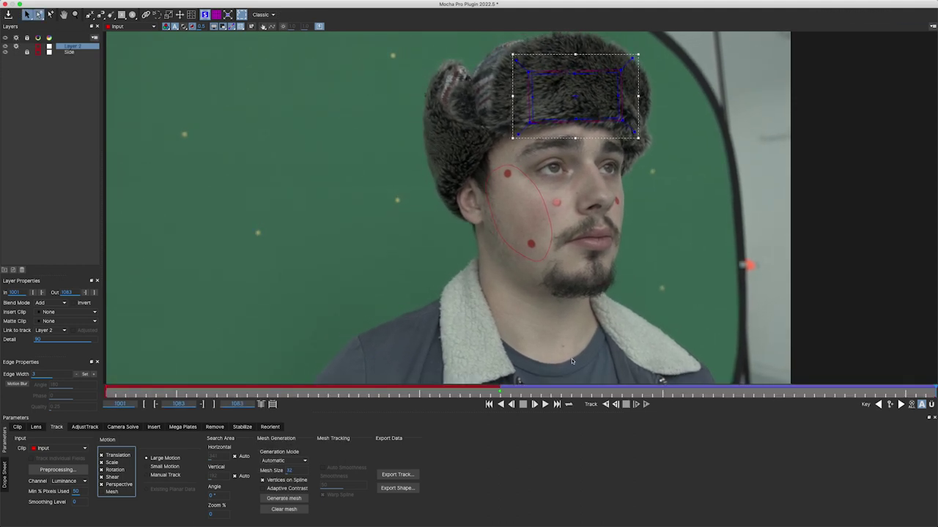
left_click(605, 403)
type("Front")
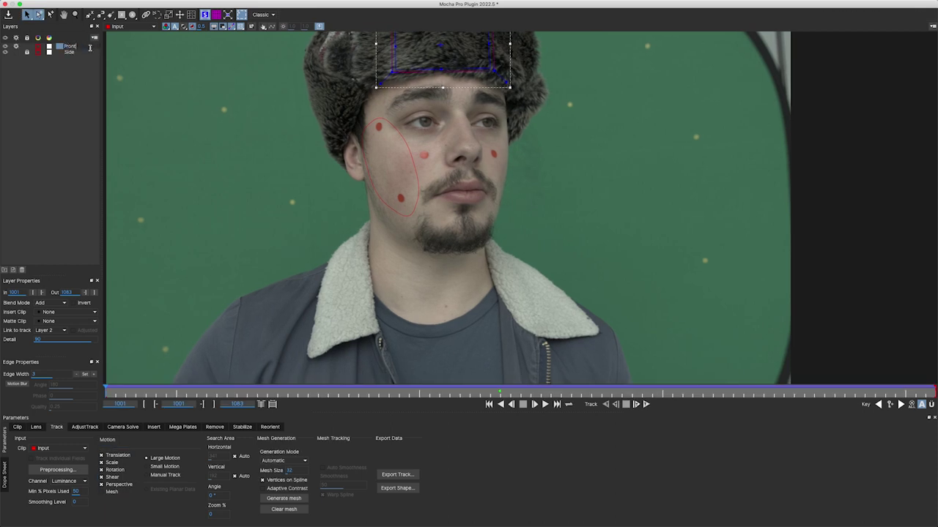
key("Return")
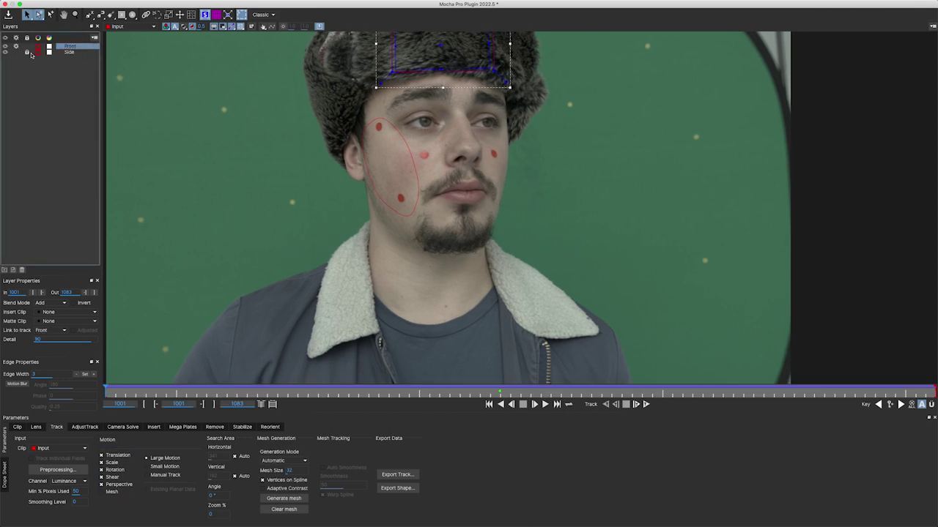
key("z")
mouse_move(506, 188)
left_mouse_down()
mouse_move(554, 178)
mouse_move(504, 381)
left_mouse_up()
key("s")
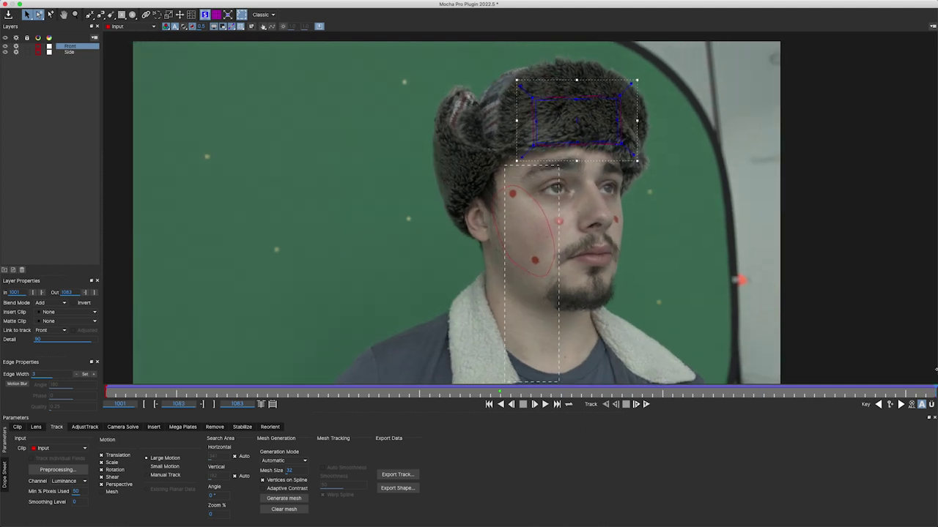
Step: Rotate the Front hat surface so its top edge is level, reselect only Front, and show Camera Solve
left_click(523, 217)
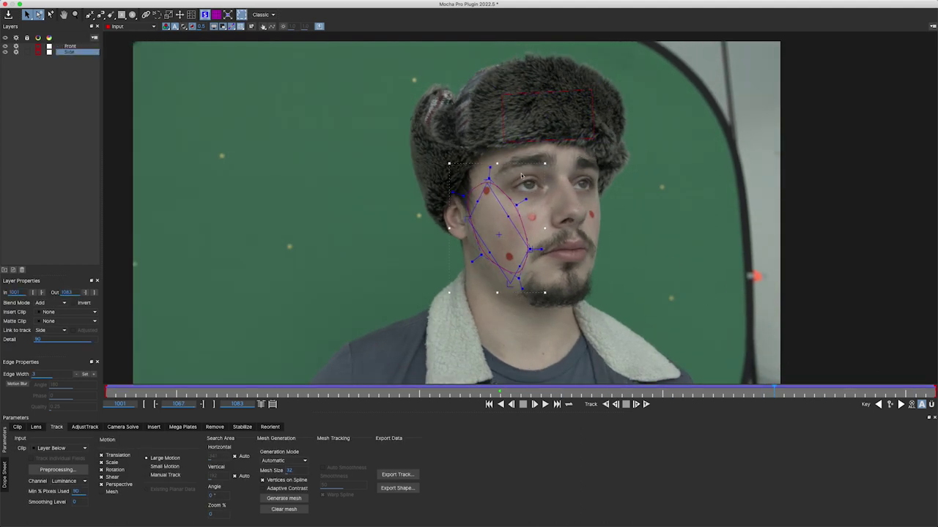
left_click(546, 135)
left_click_drag(509, 98, 594, 95)
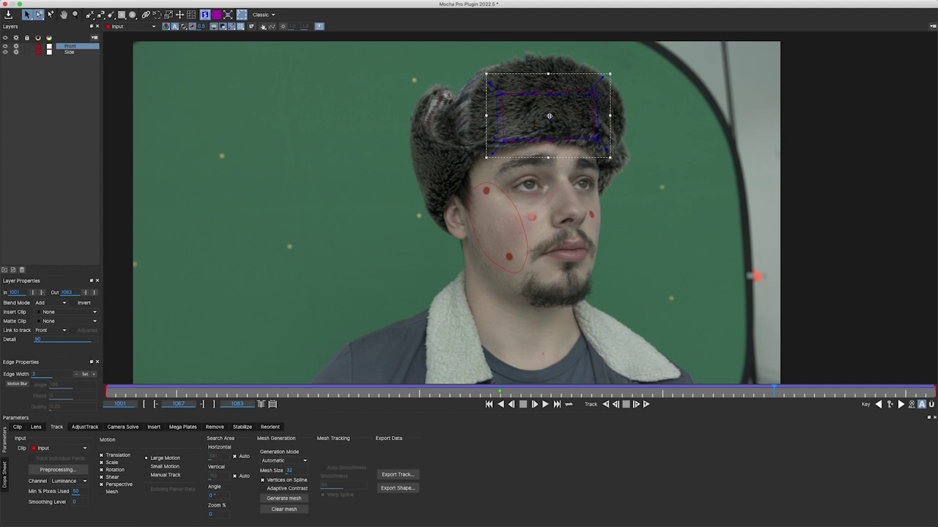
left_click(487, 190)
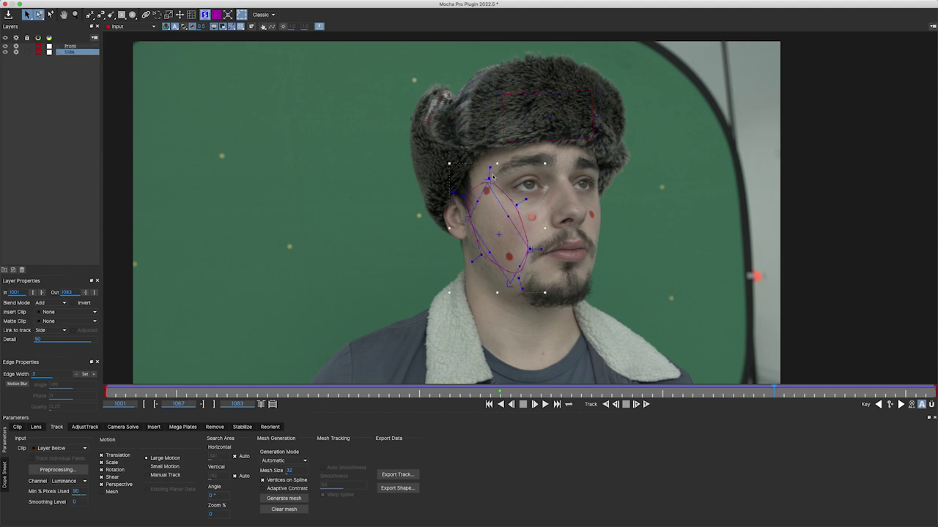
key("ctrl+a")
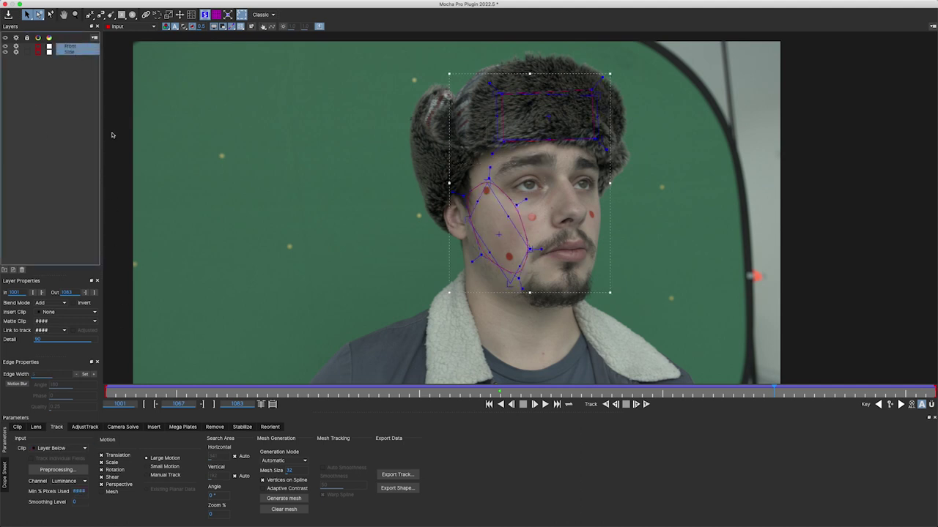
left_click(76, 61)
left_click(78, 48)
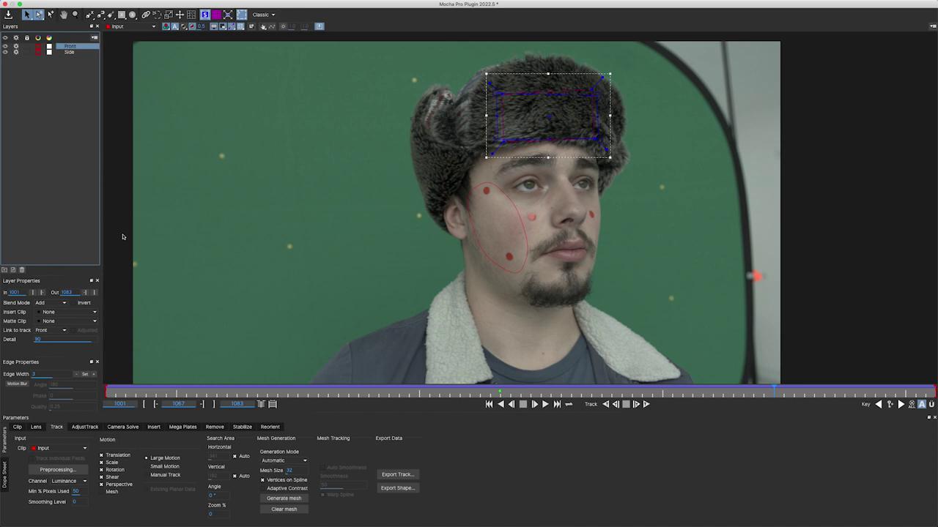
left_click(122, 427)
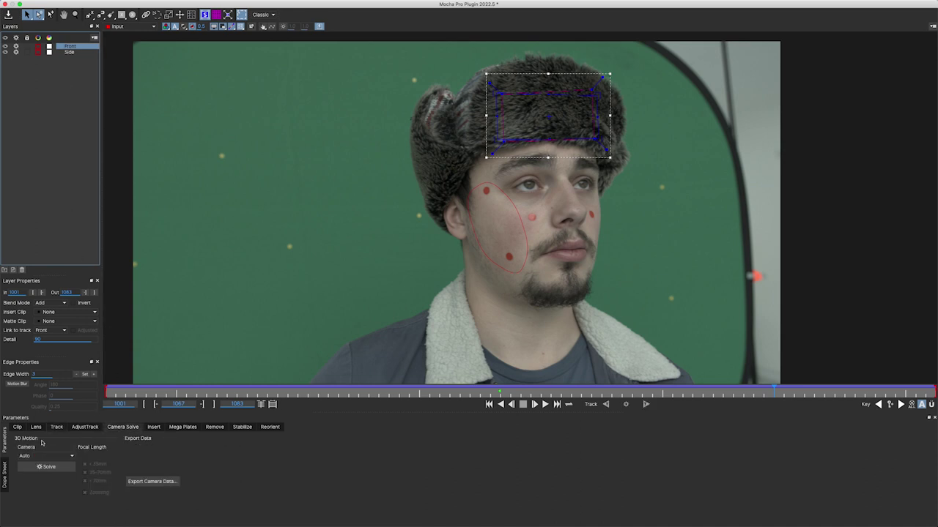
Step: Solve the camera, export it as FBX 7.7.0 3D Data for Nuke, and save the Mocha project
left_click(56, 471)
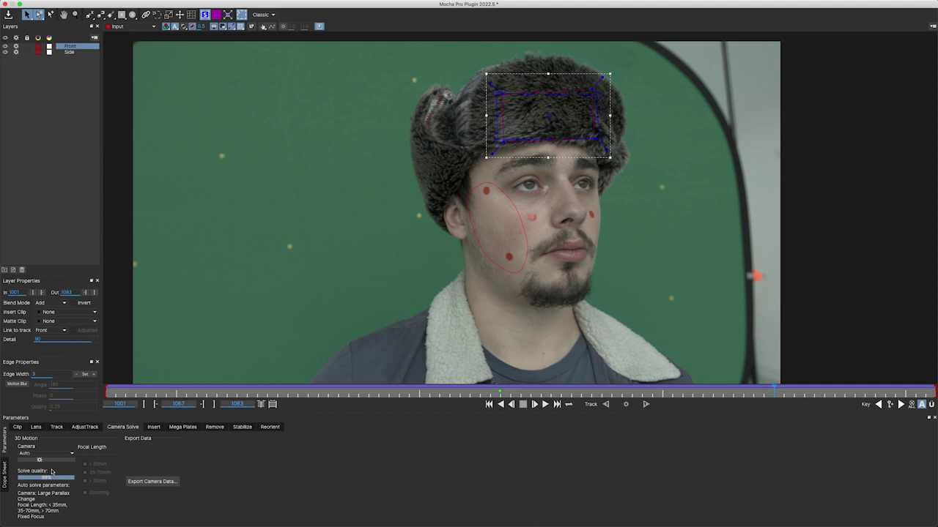
left_click(166, 482)
left_click(450, 246)
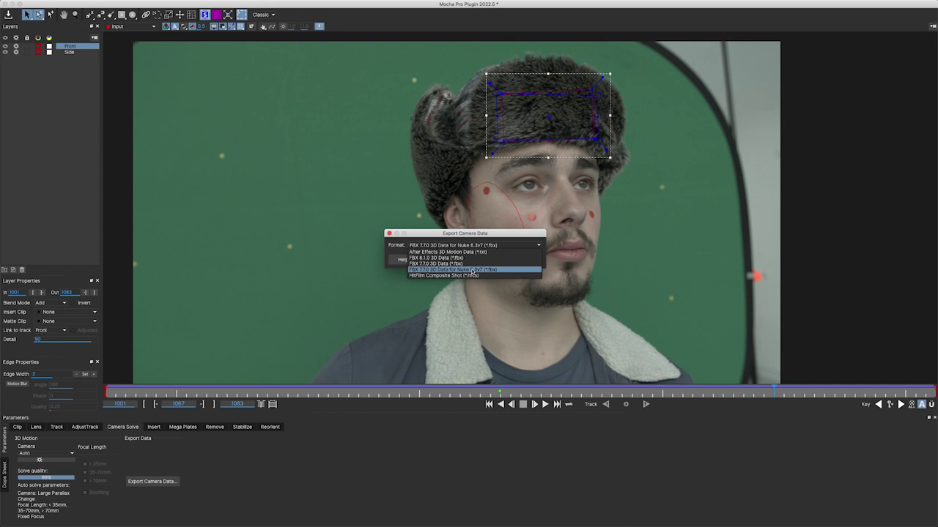
left_click(471, 270)
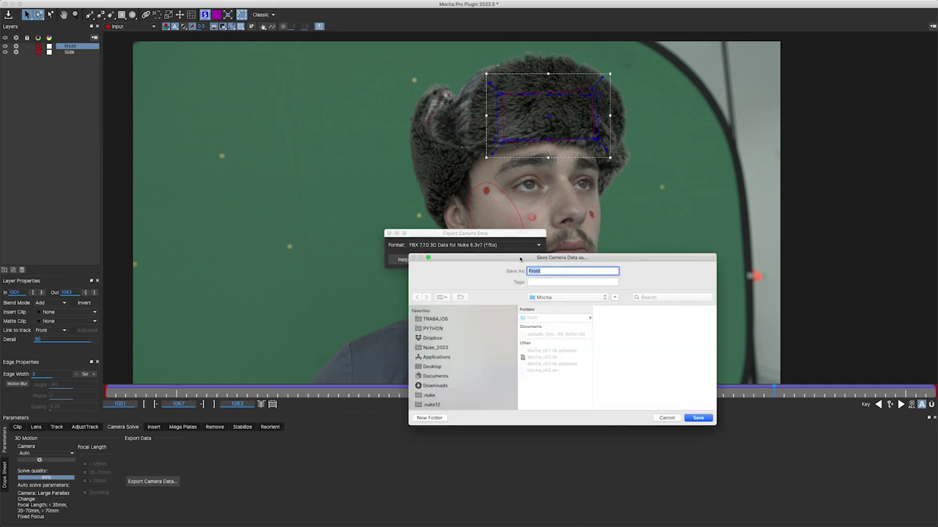
key("Return")
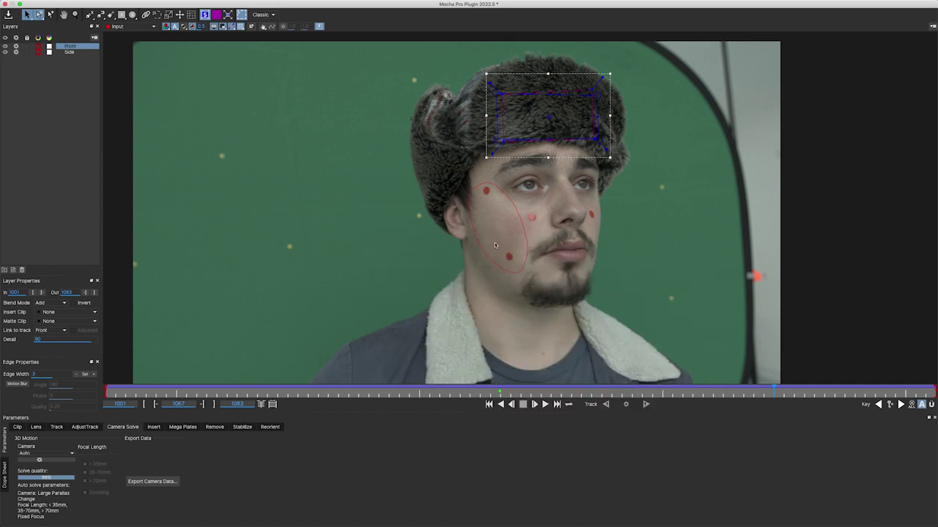
key("ctrl+s")
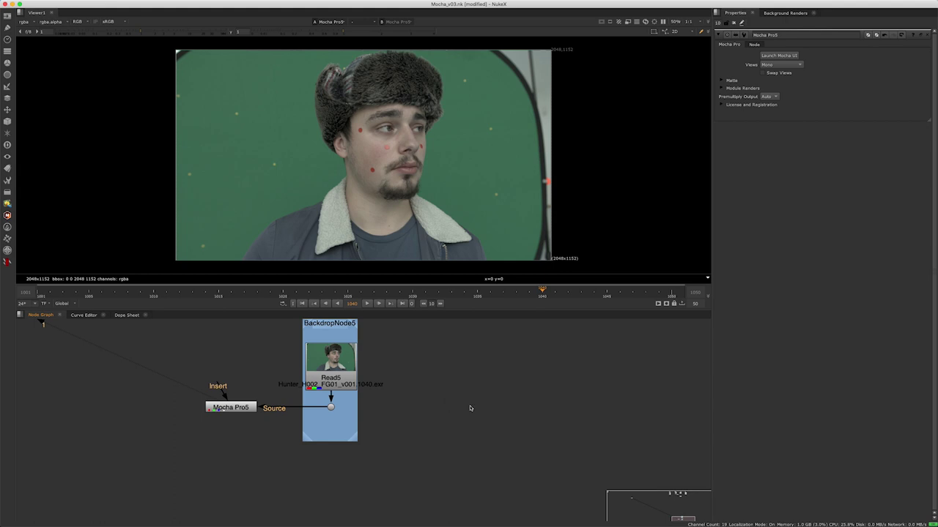
Step: Create a ReadGeo node that loads Front.fbx
key("Tab")
type("readg")
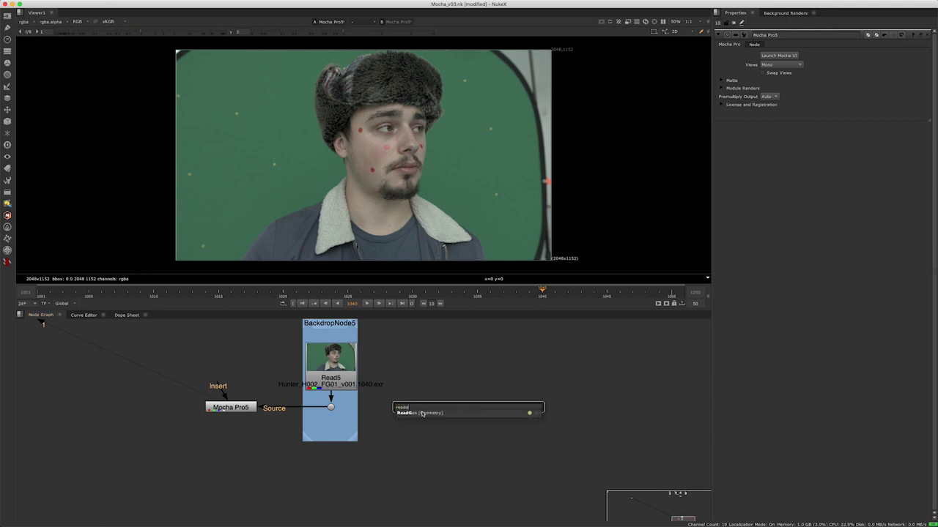
key("Return")
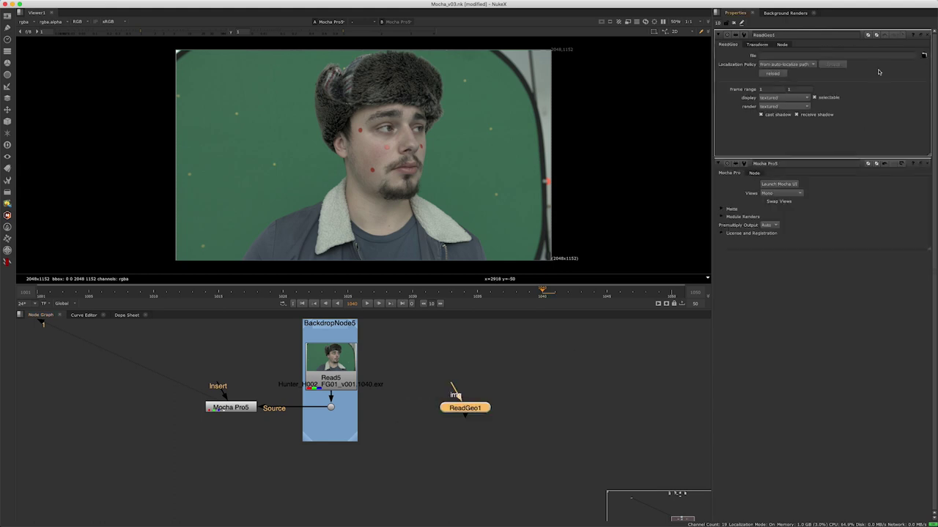
left_click(924, 56)
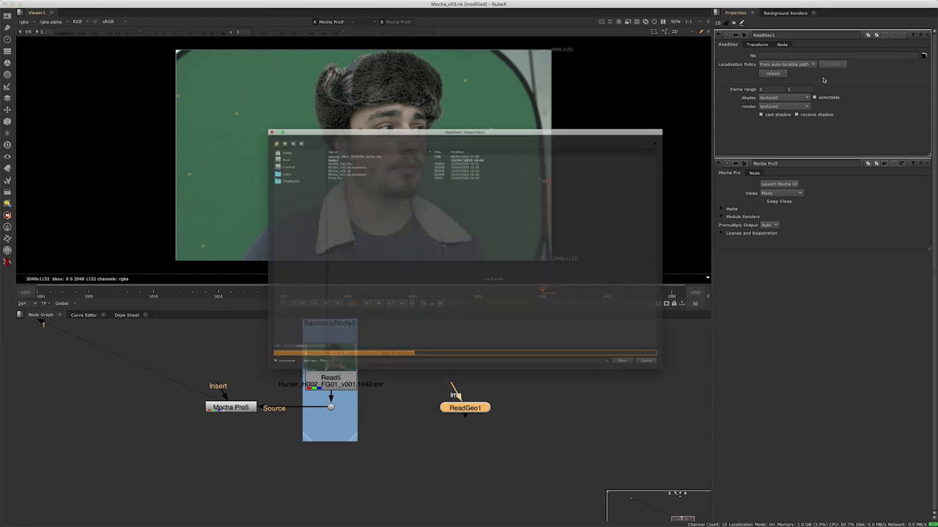
double_click(291, 154)
left_click(540, 399)
Step: Add a camera that reads its animation from Front.fbx
key("Tab")
type("am")
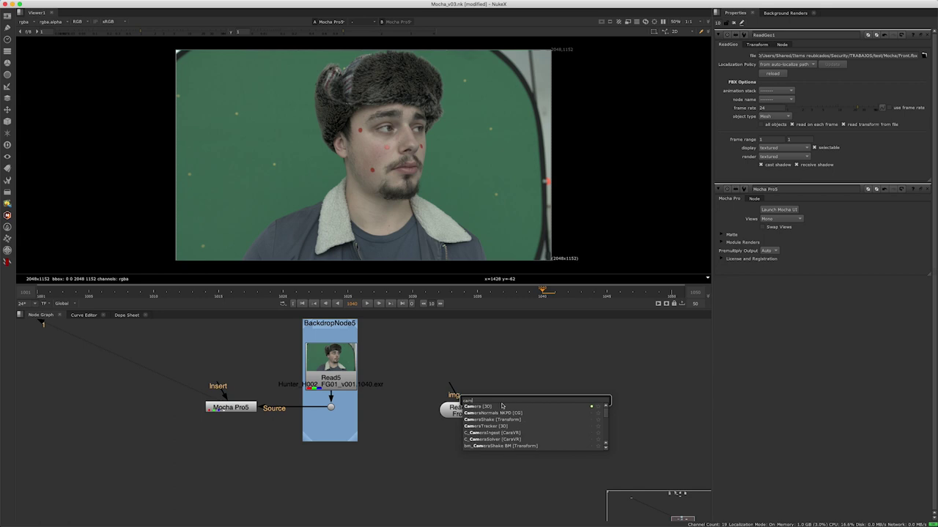
key("Return")
left_click(777, 56)
left_click(894, 63)
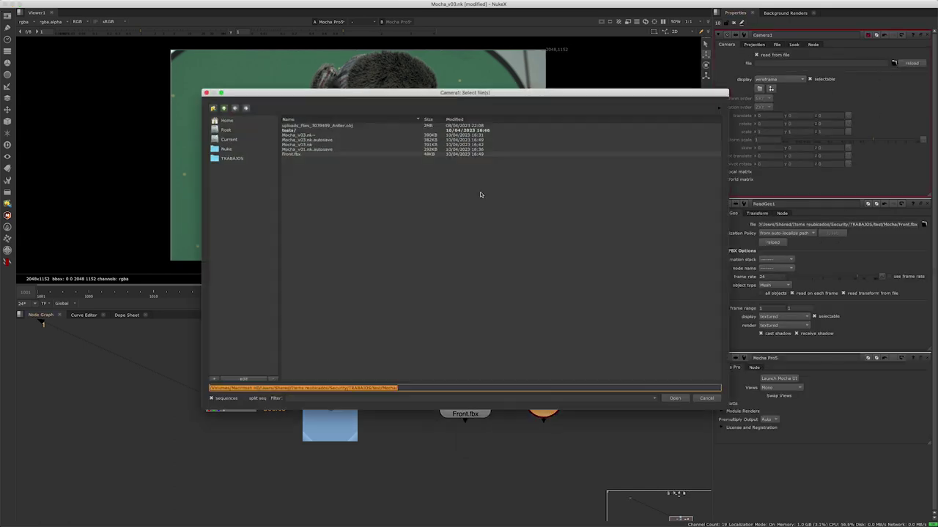
left_click(305, 155)
left_click(675, 399)
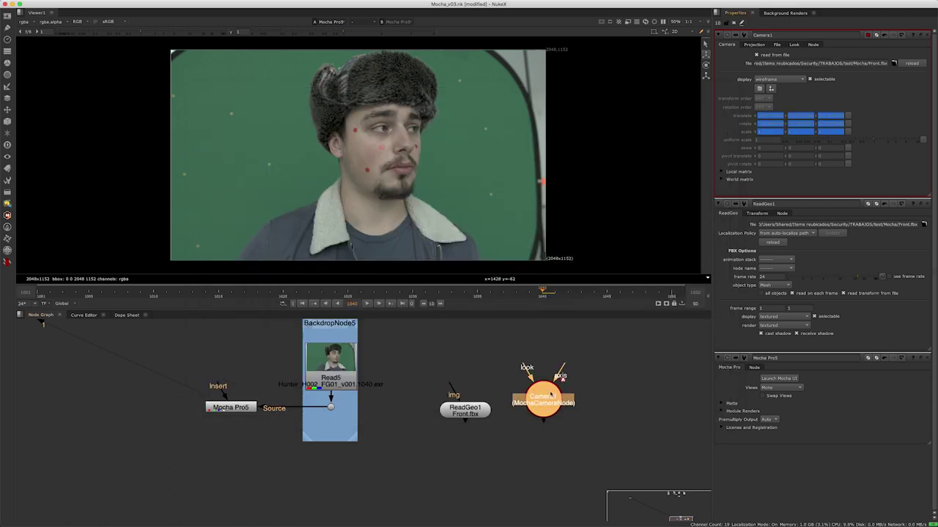
Step: Add a ScanlineRender node fed by ReadGeo1
key("Tab")
type("sca")
left_click(411, 450)
left_click_drag(475, 413, 469, 373)
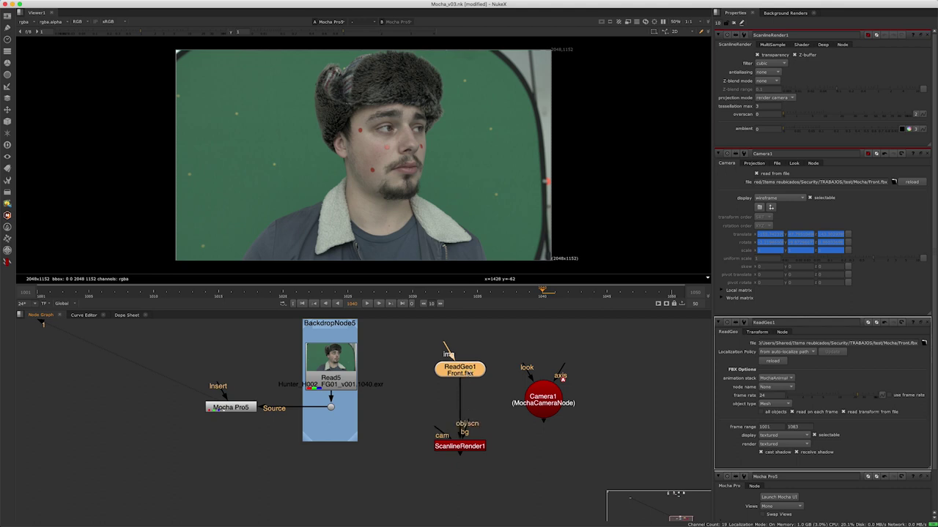
Step: Connect Camera1 to the render's cam input and merge the render over the plate
left_click_drag(453, 438, 540, 398)
left_click(463, 428)
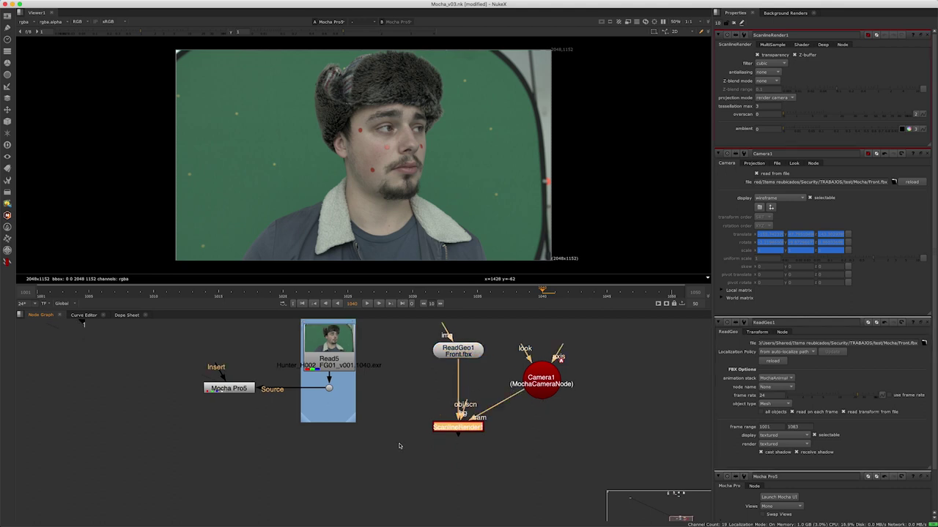
key("m")
left_click_drag(326, 433, 325, 396)
mouse_move(327, 431)
left_mouse_down()
mouse_move(329, 389)
mouse_move(334, 457)
mouse_move(458, 427)
left_mouse_up()
left_click_drag(333, 456, 336, 469)
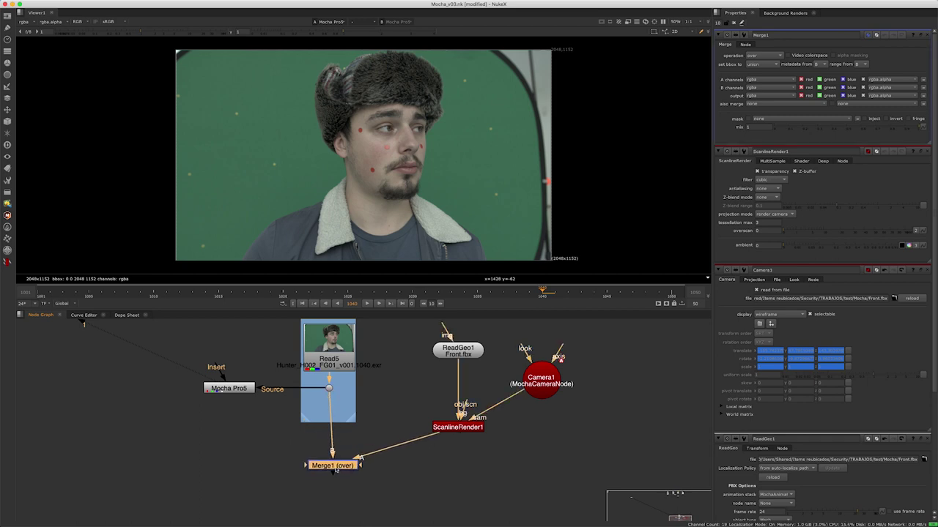
scroll(447, 367, "up", 3)
Step: Add a Constant node with its colour set to yellow
key("Tab")
type("co")
left_click(392, 365)
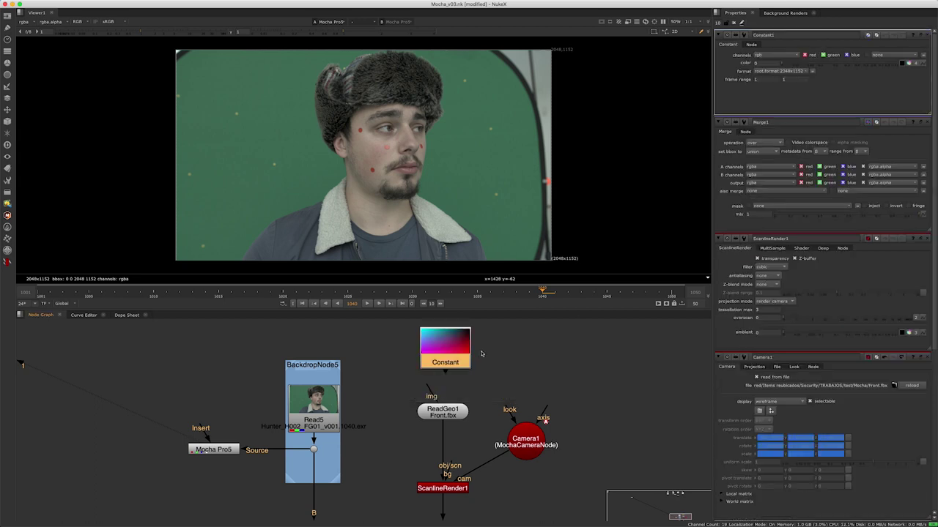
left_click(908, 63)
left_click(740, 72)
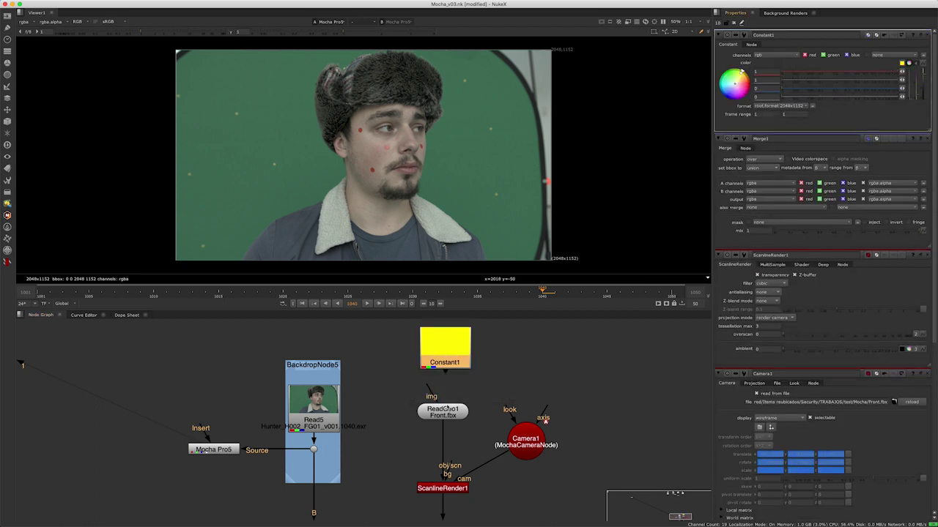
scroll(441, 361, "down", 3)
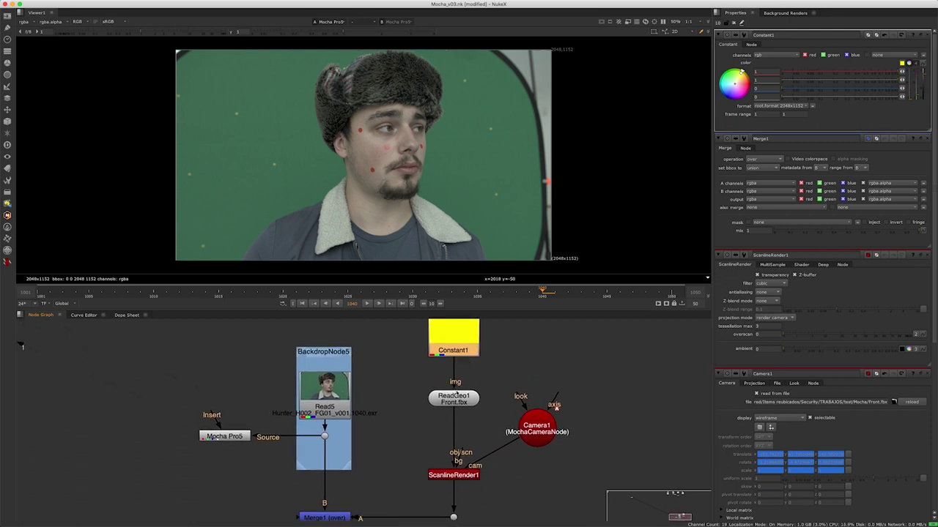
scroll(371, 455, "down", 3)
Step: View Merge1 and set ReadGeo1's object type to Point Cloud
left_click(341, 441)
key("1")
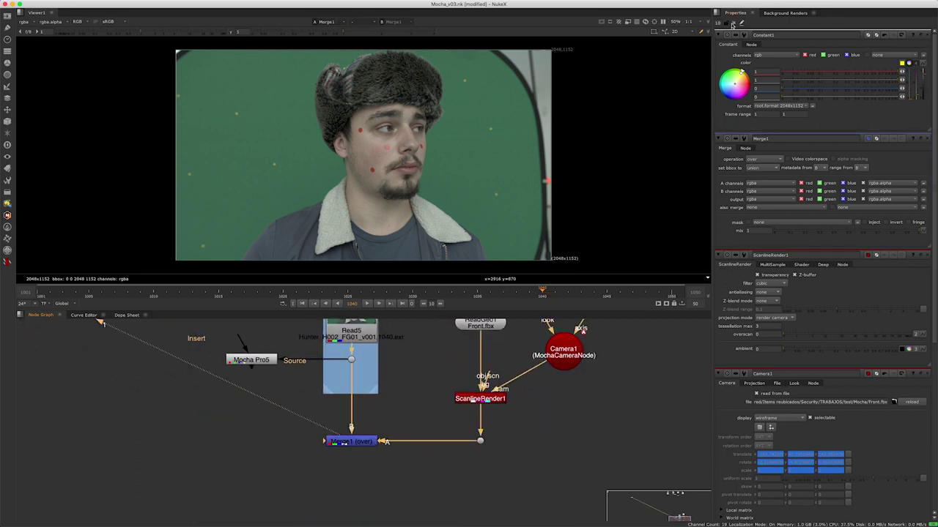
left_click(733, 24)
scroll(439, 410, "up", 4)
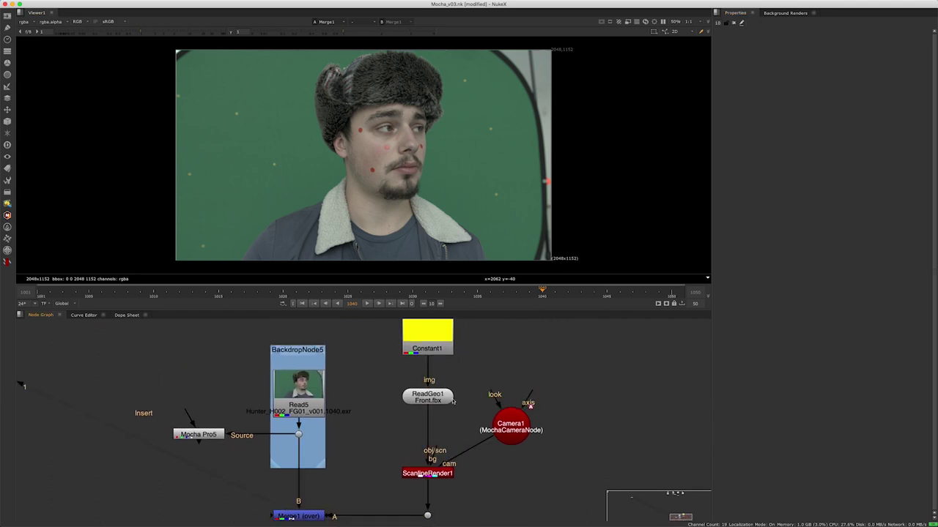
double_click(448, 400)
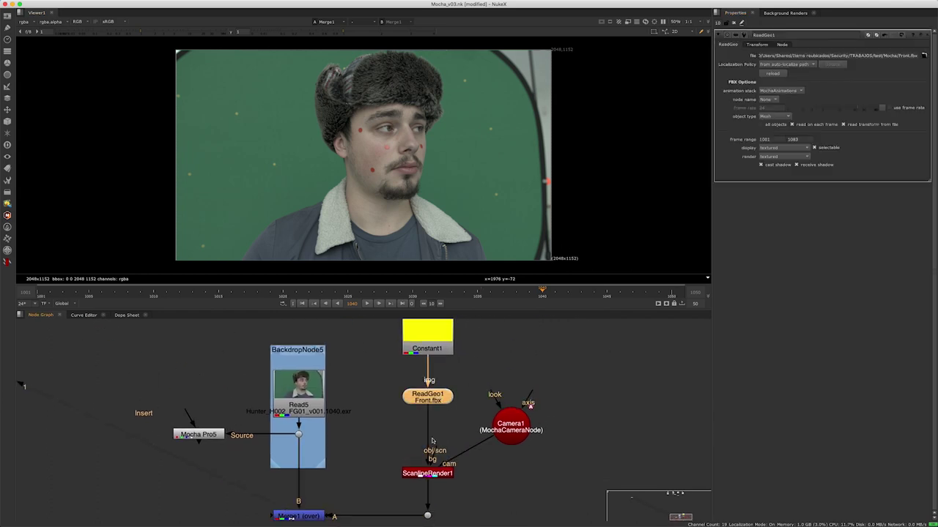
left_click(778, 117)
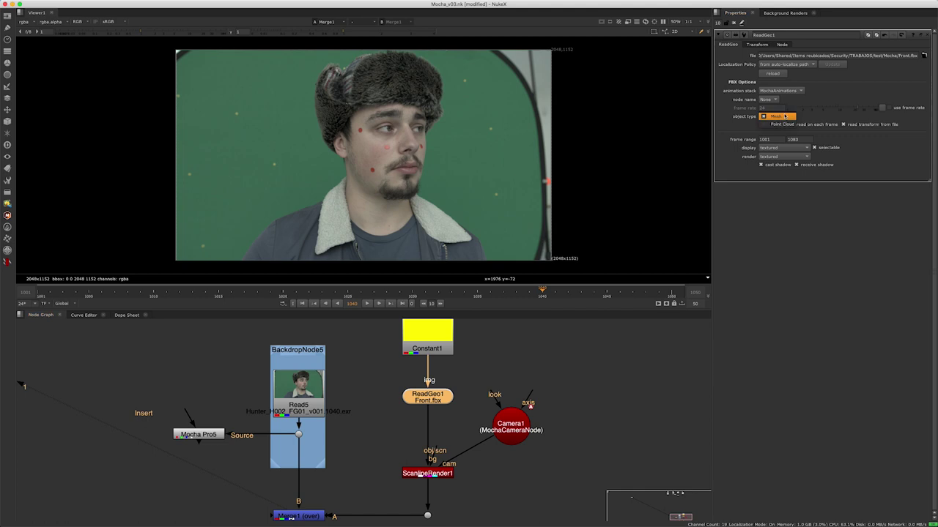
left_click(785, 125)
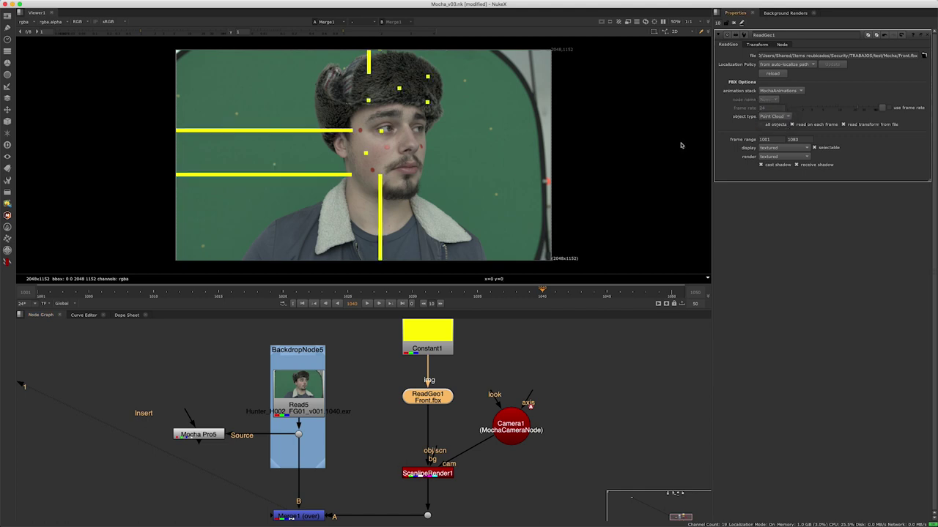
scroll(410, 110, "up", 3)
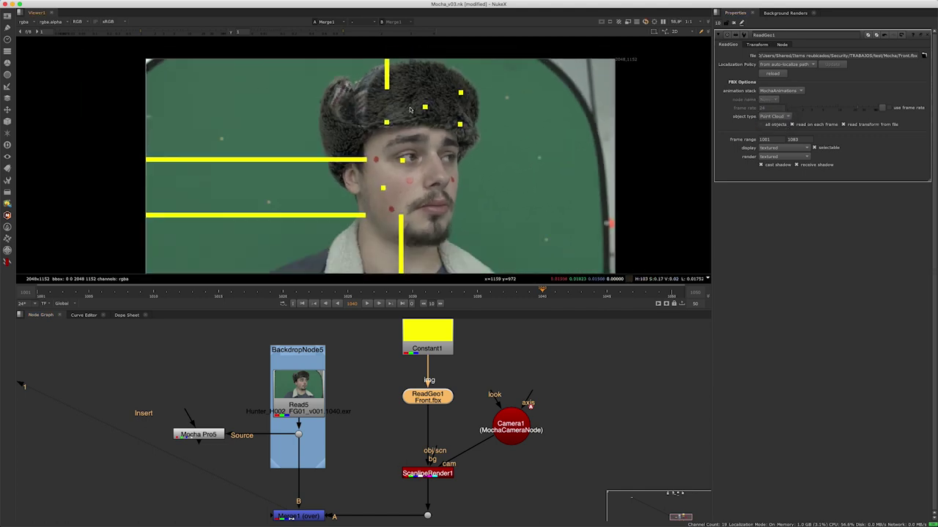
scroll(411, 110, "down", 2)
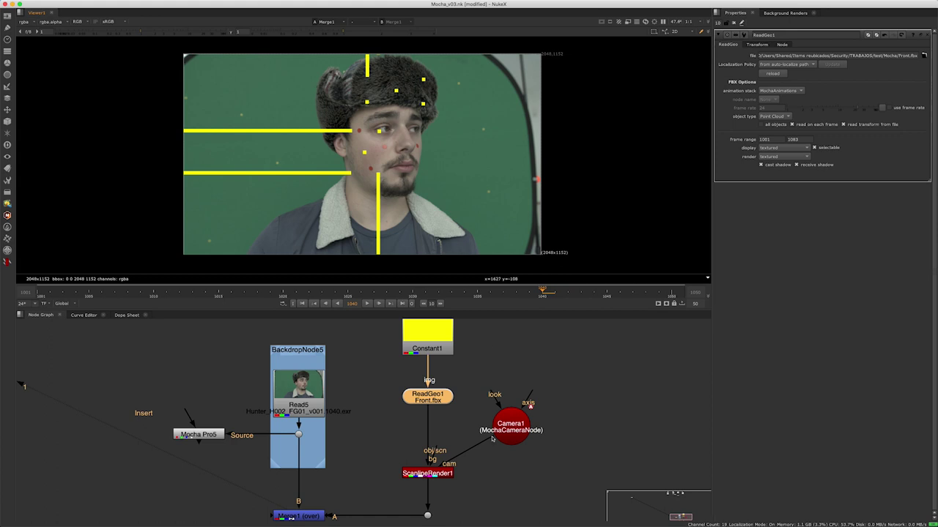
Step: Insert a BlackOutside node after ScanlineRender1 to remove the stray lines
left_click_drag(492, 438, 444, 475)
key("Tab")
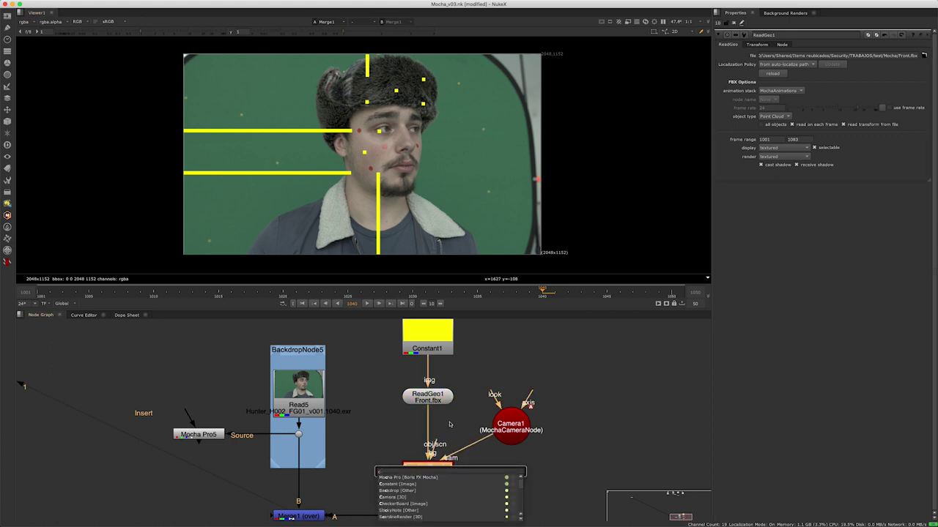
type("bl")
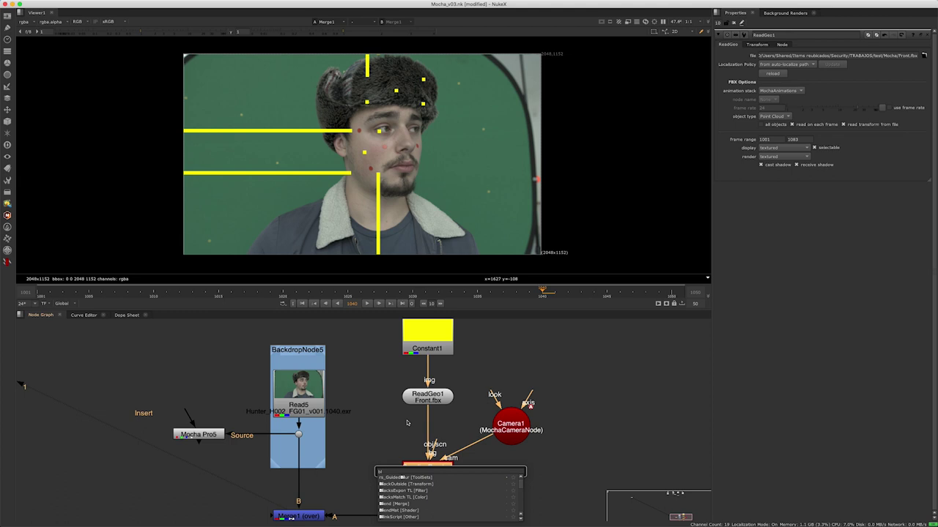
type("ackOutside [Transform")
key("Return")
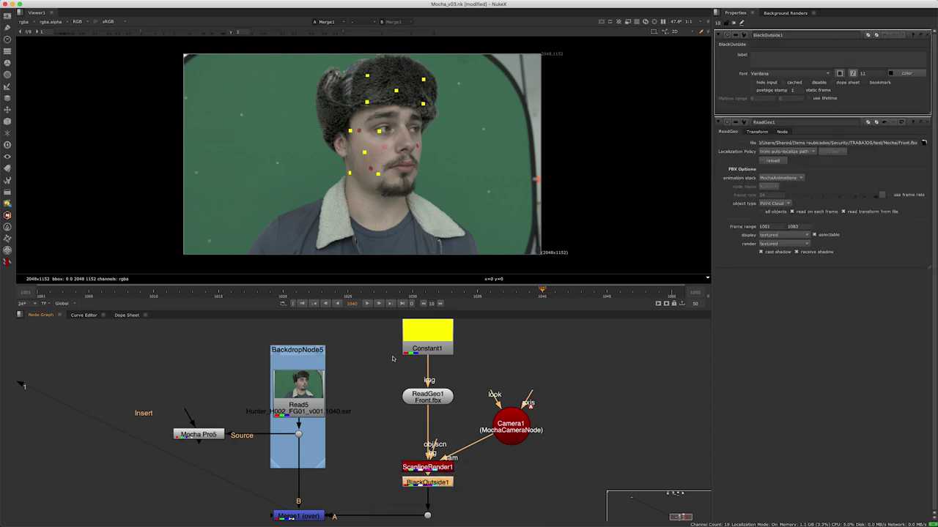
scroll(394, 111, "up", 3)
scroll(381, 121, "up", 3)
scroll(340, 144, "up", 3)
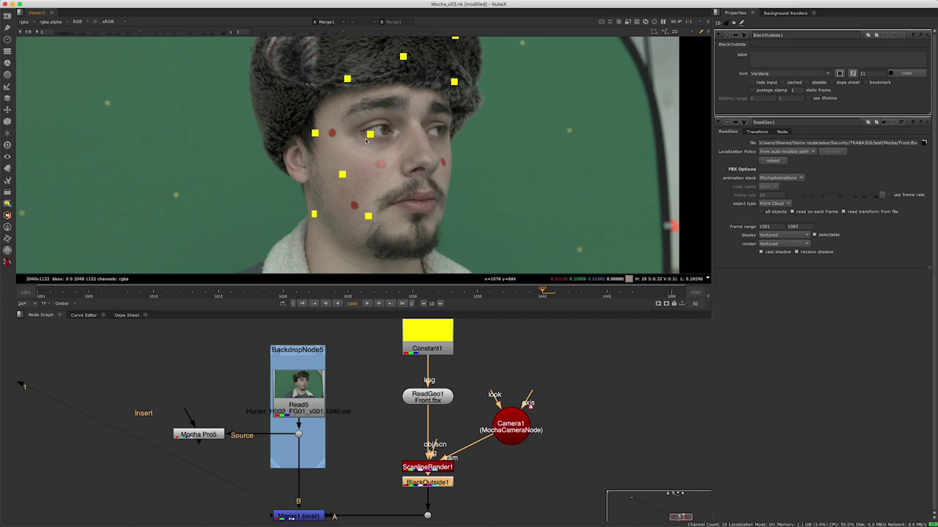
scroll(377, 143, "down", 1)
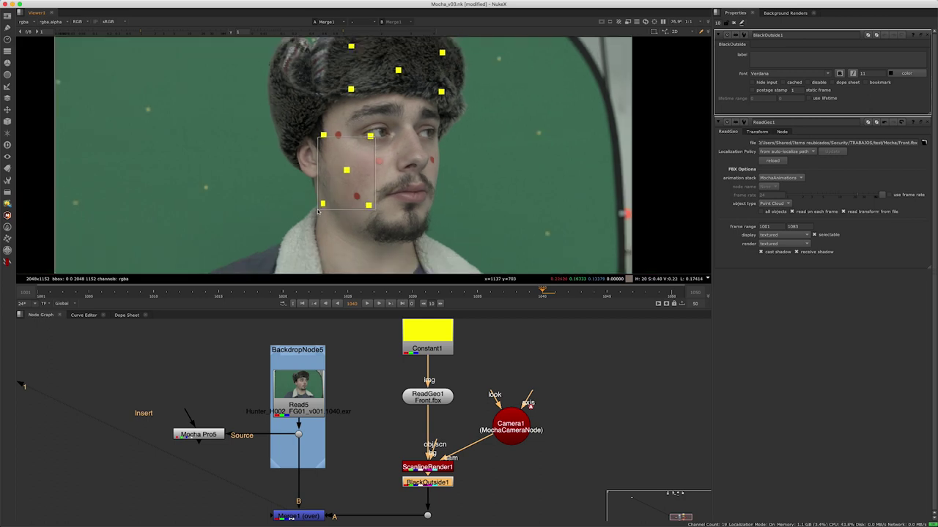
Step: Check the hat top, then play Merge1 from the start of the shot
left_click_drag(347, 171, 338, 227)
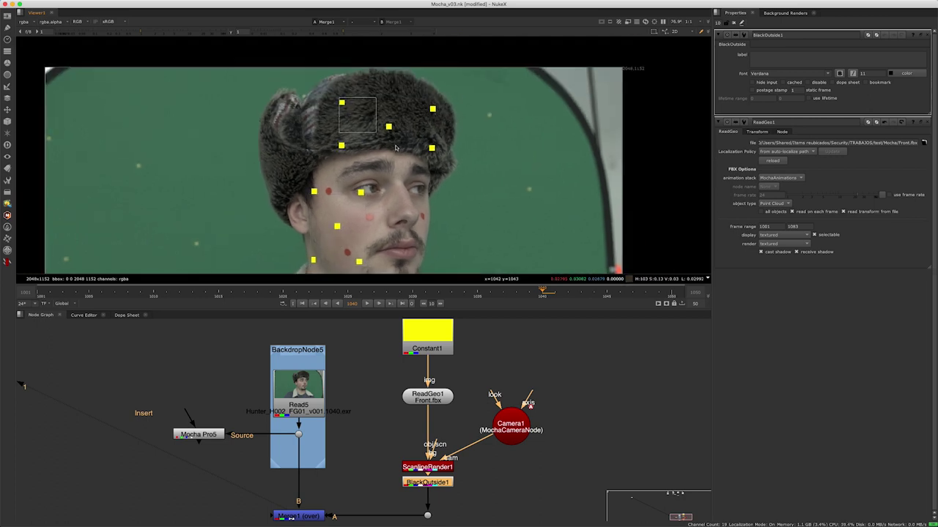
scroll(452, 134, "down", 2)
left_click(299, 517)
left_click(303, 306)
left_click(367, 303)
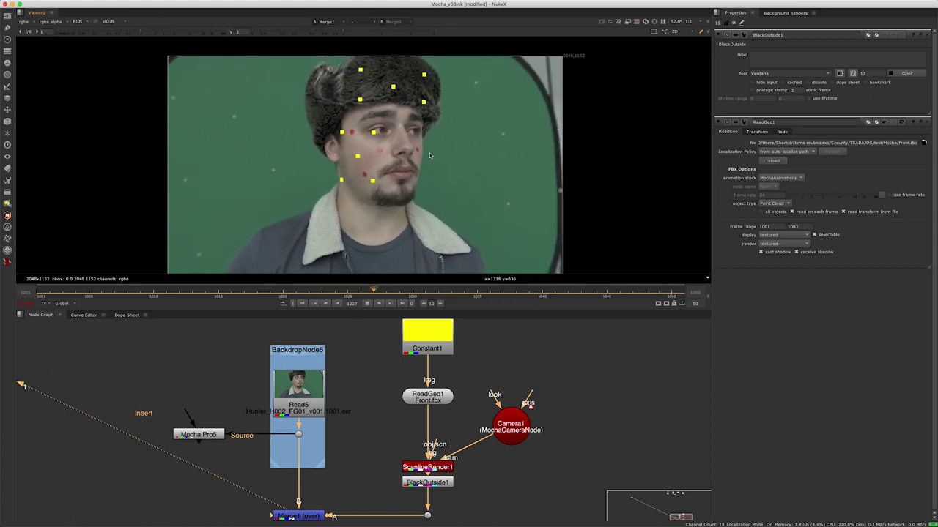
Step: Stop at frame 1001 and orbit the 3D scene to inspect the points
key("k")
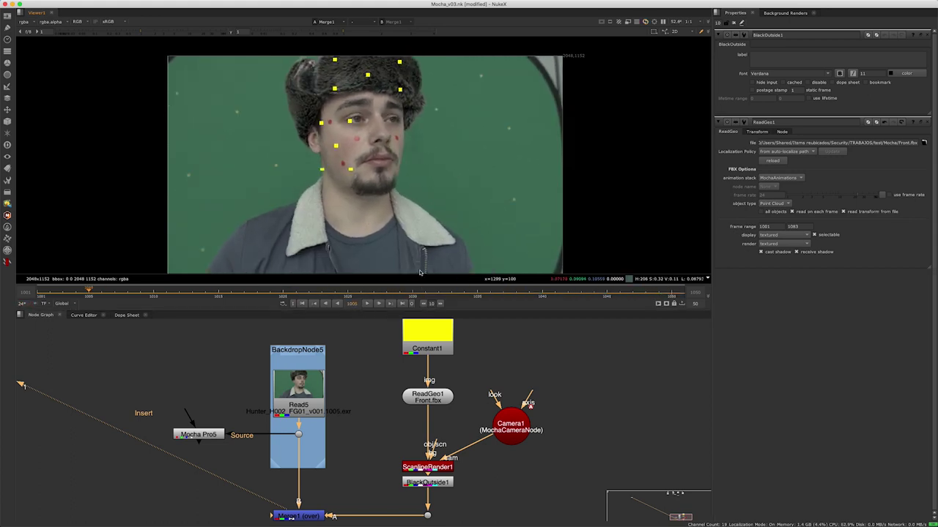
left_click(303, 304)
key("Tab")
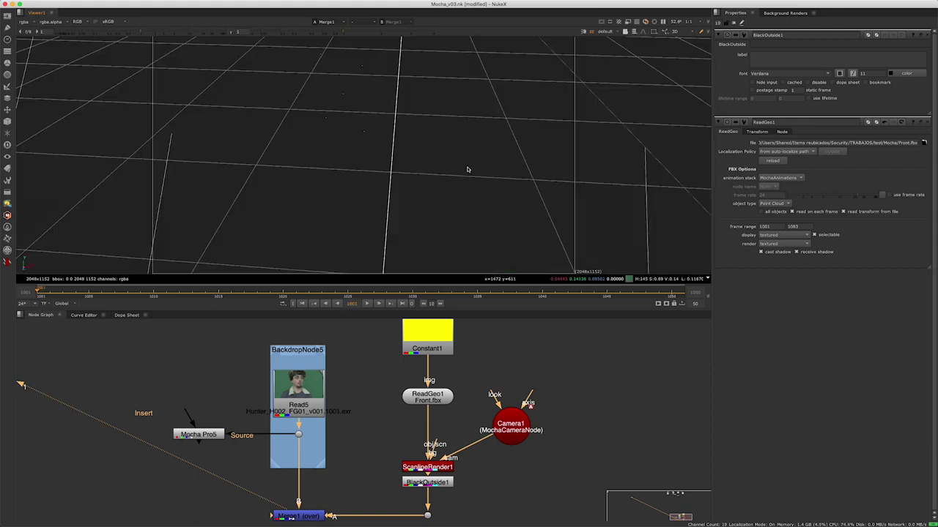
mouse_move(409, 74)
left_mouse_down()
mouse_move(388, 144)
mouse_move(383, 125)
mouse_move(425, 151)
mouse_move(536, 134)
left_mouse_up()
left_click_drag(292, 185, 313, 218)
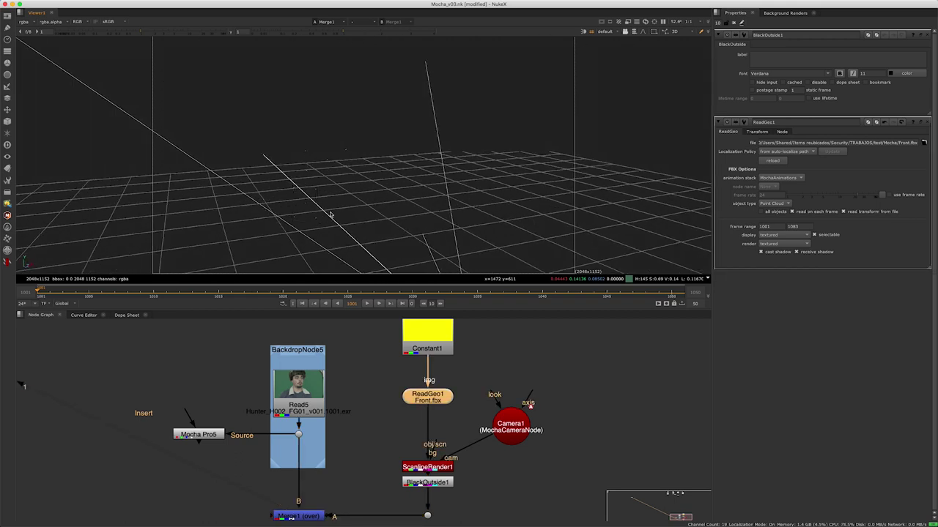
key("Tab")
Step: Move the Merge, ScanlineRender and BlackOutside nodes lower in the graph
scroll(493, 415, "down", 2)
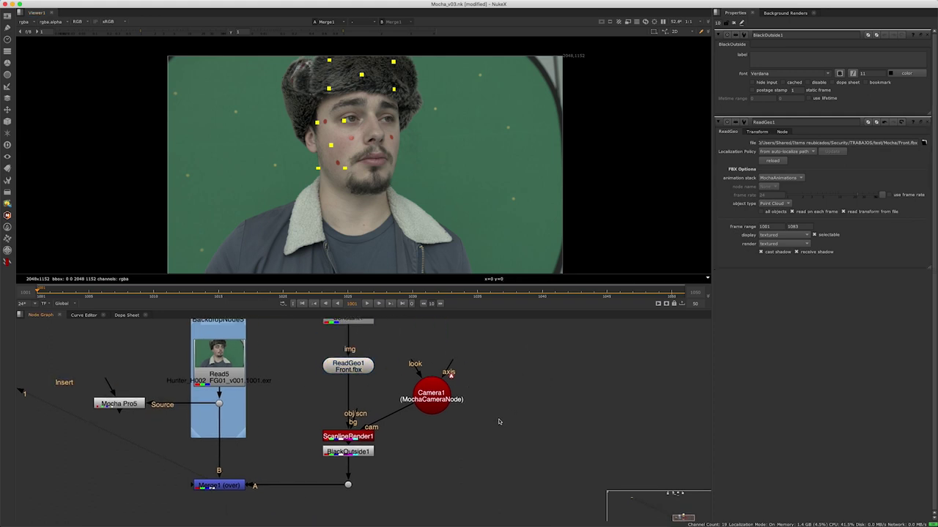
scroll(479, 384, "down", 2)
scroll(471, 406, "down", 2)
left_click_drag(472, 408, 262, 465)
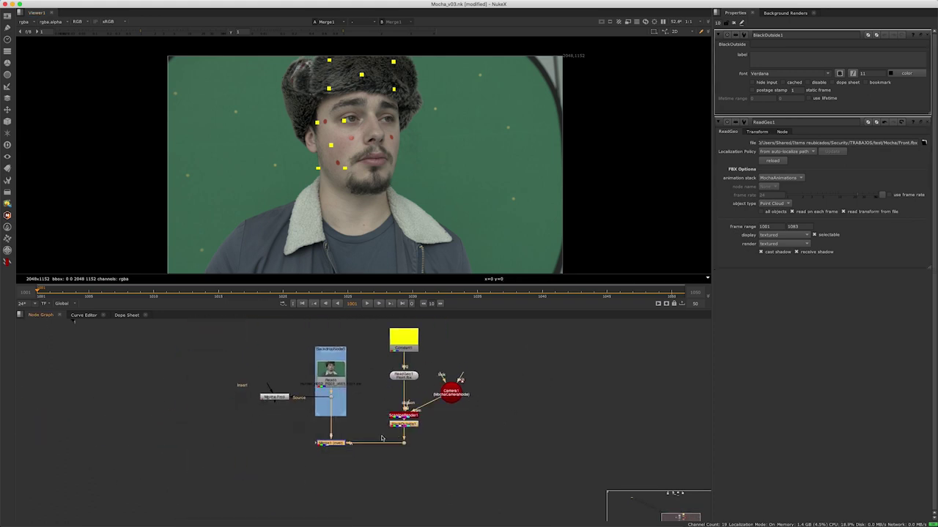
left_click_drag(339, 446, 339, 469)
scroll(390, 450, "up", 2)
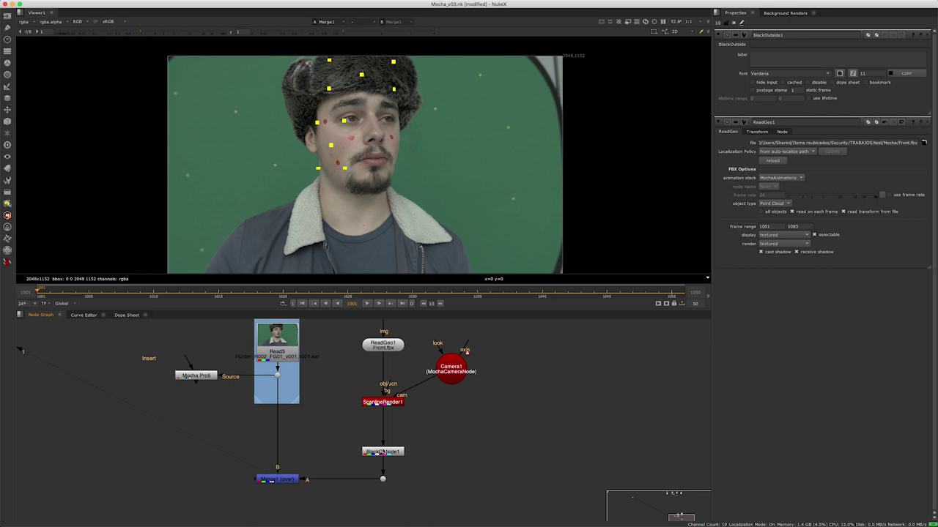
scroll(425, 428, "right", 5)
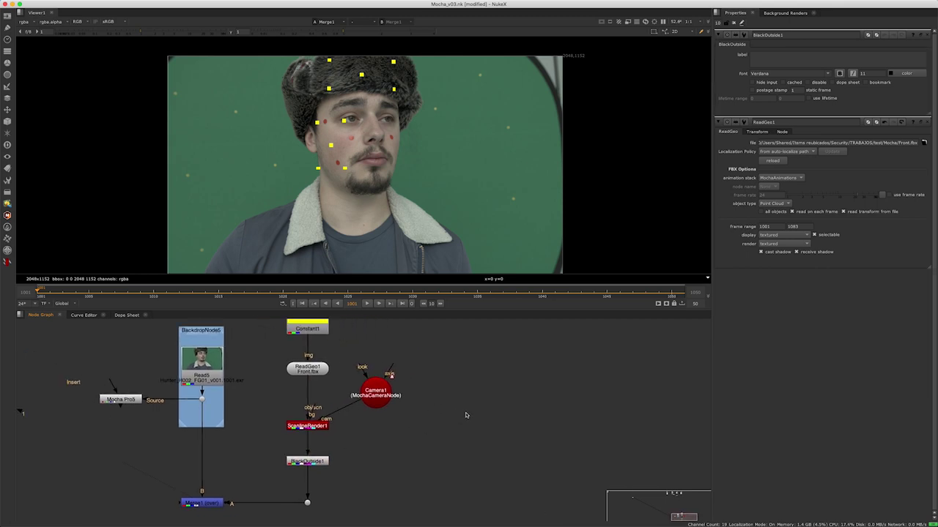
Step: Create ReadGeo2 loading uploads_files_3039499_Antler.obj
key("Tab")
type("readgeo")
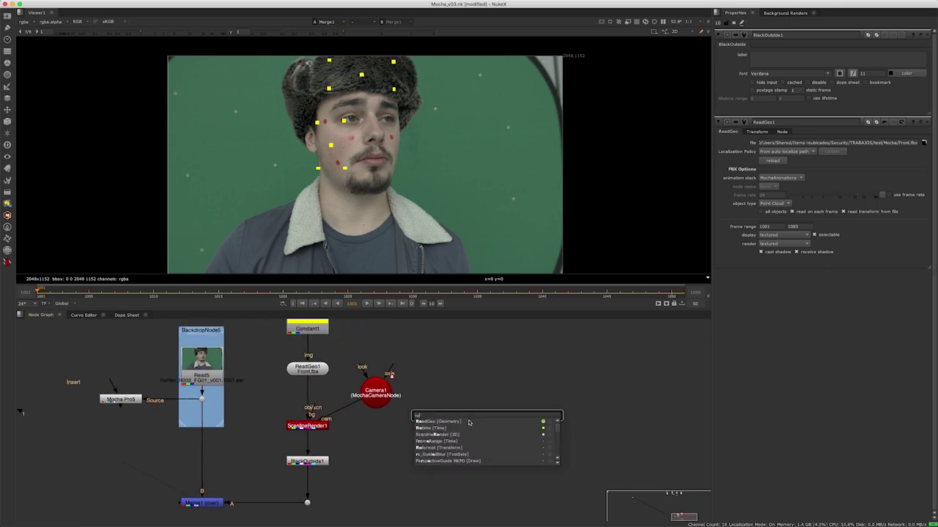
key("Return")
left_click_drag(486, 418, 464, 420)
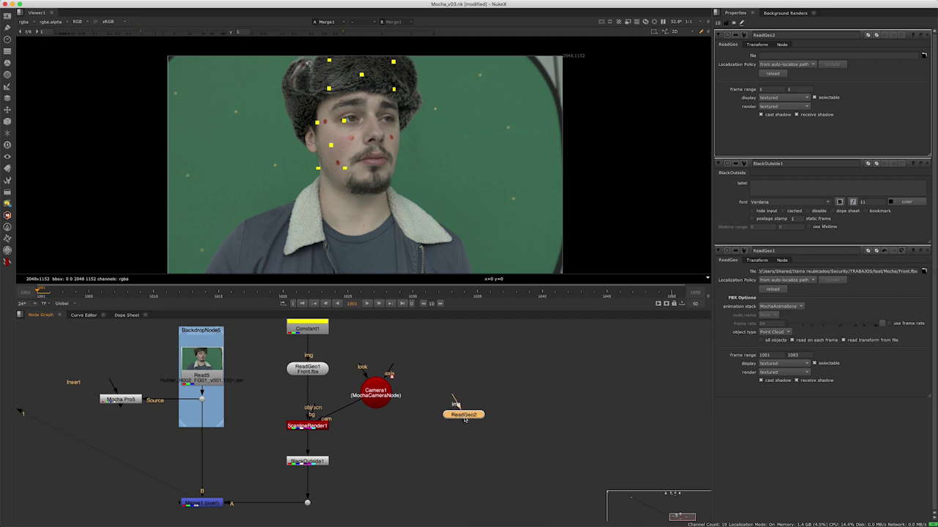
left_click(924, 55)
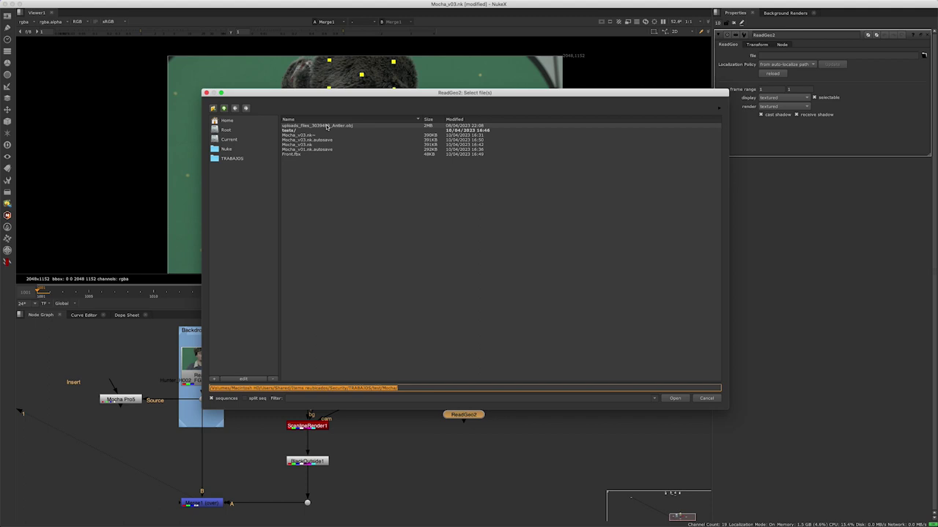
double_click(322, 126)
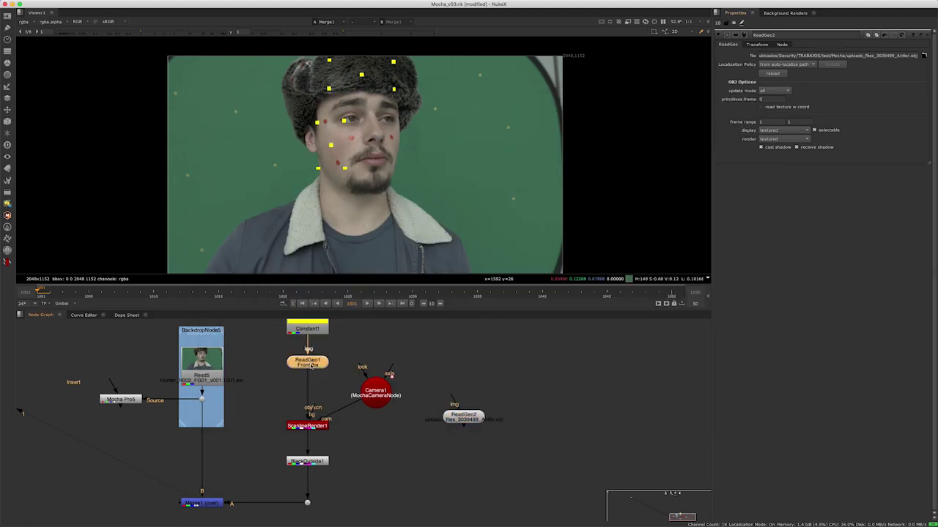
Step: Add a Scene node and connect the antler geometry into it
key("Tab")
type("sc")
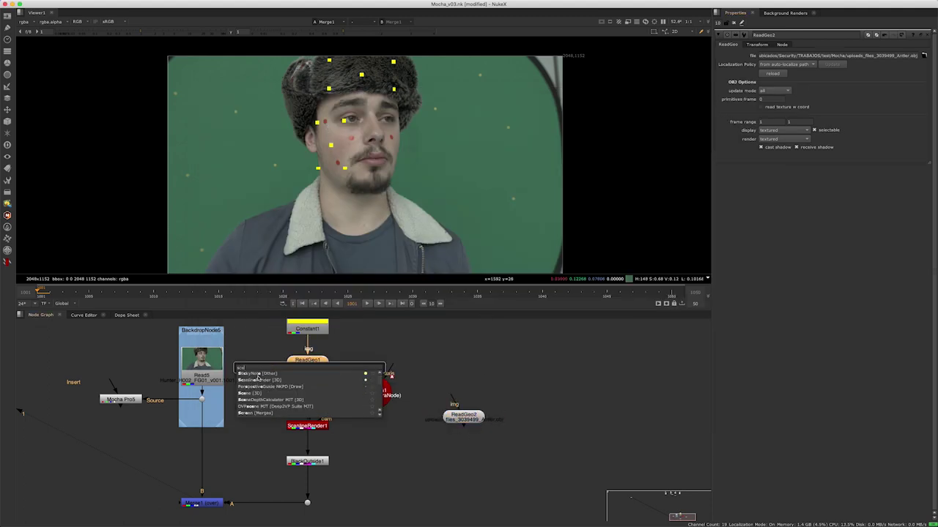
left_click(253, 386)
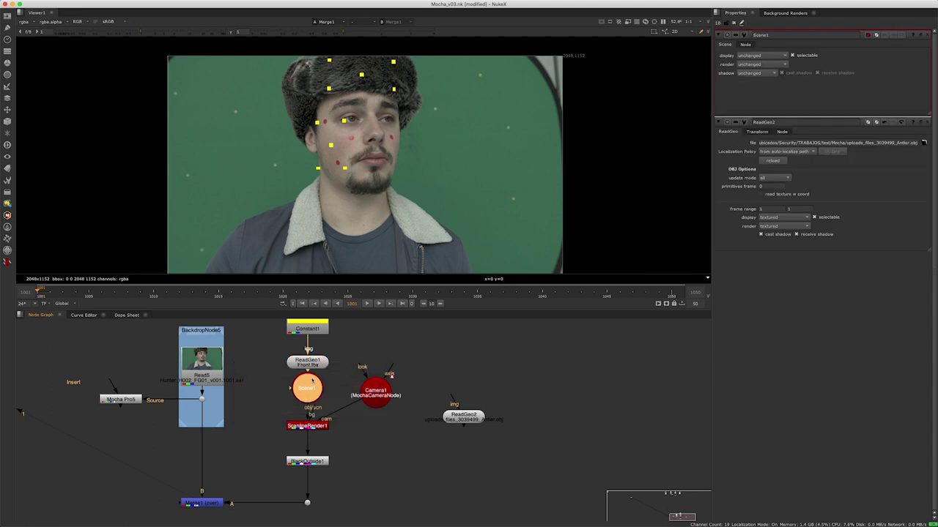
left_click_drag(455, 420, 399, 354)
left_click_drag(352, 434, 387, 456)
Step: Add a CheckerBoard texture node
left_click(386, 354)
key("Tab")
type("ch")
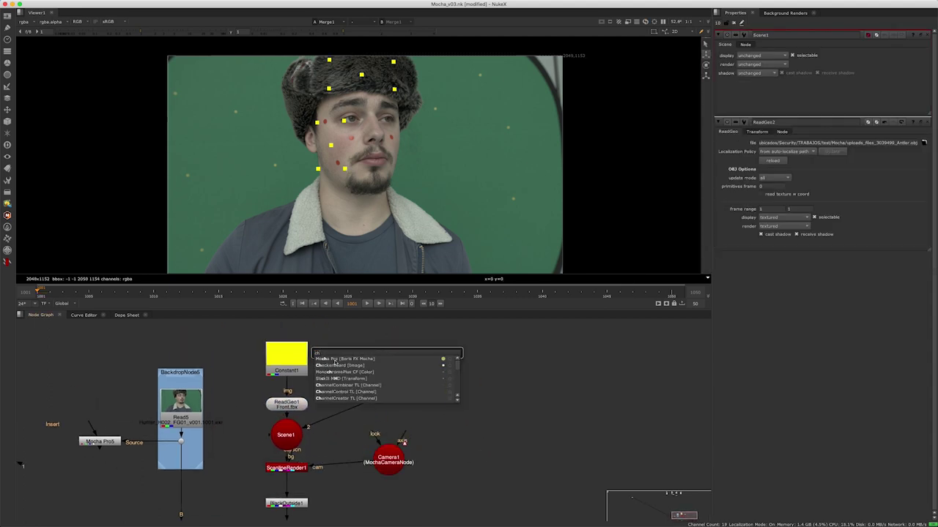
left_click(334, 364)
left_click(387, 400)
scroll(343, 415, "down", 3)
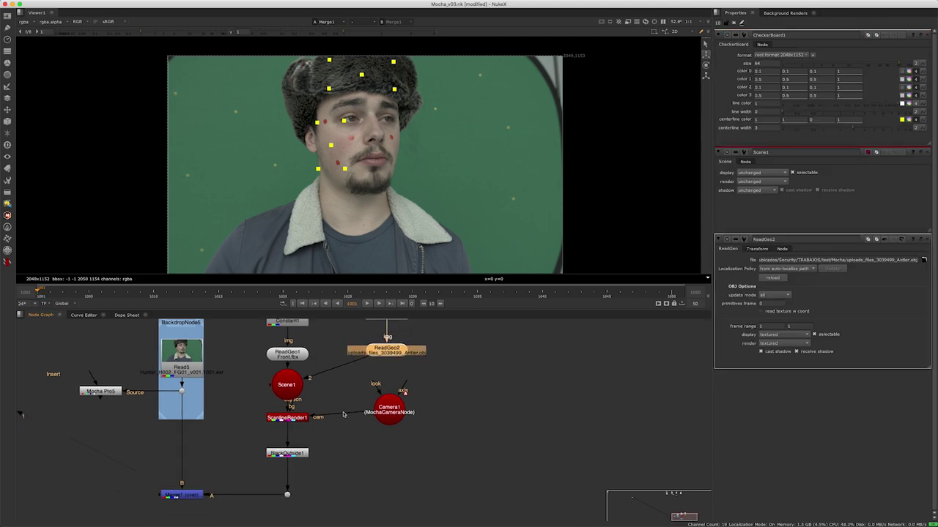
Step: Move the antlers to z -453.5, y about 92, rotated 180° on z
left_click(287, 385)
key("1")
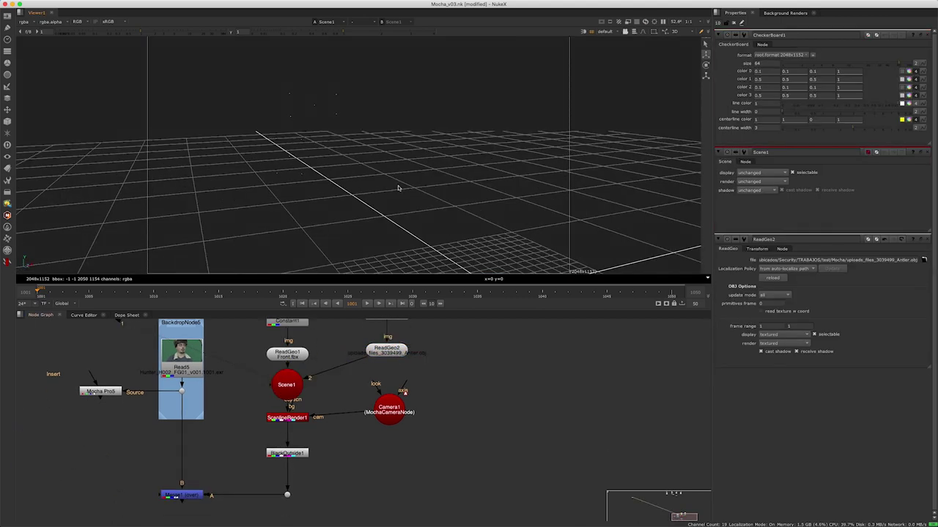
left_click_drag(390, 199, 698, 206)
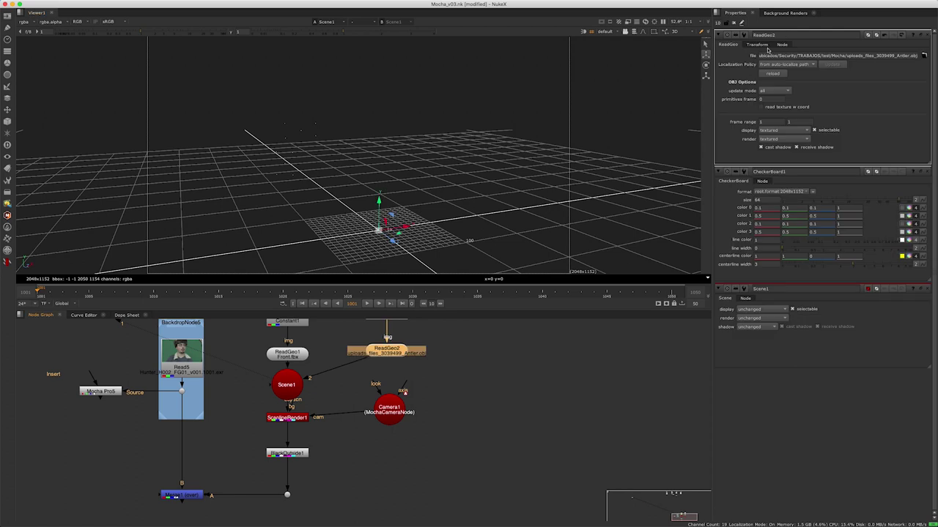
left_click(766, 46)
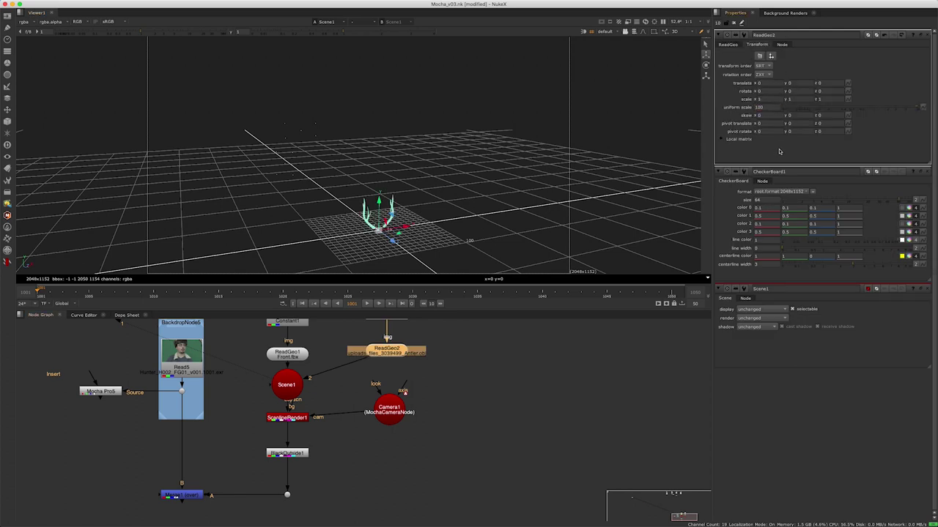
left_click_drag(392, 241, 260, 151)
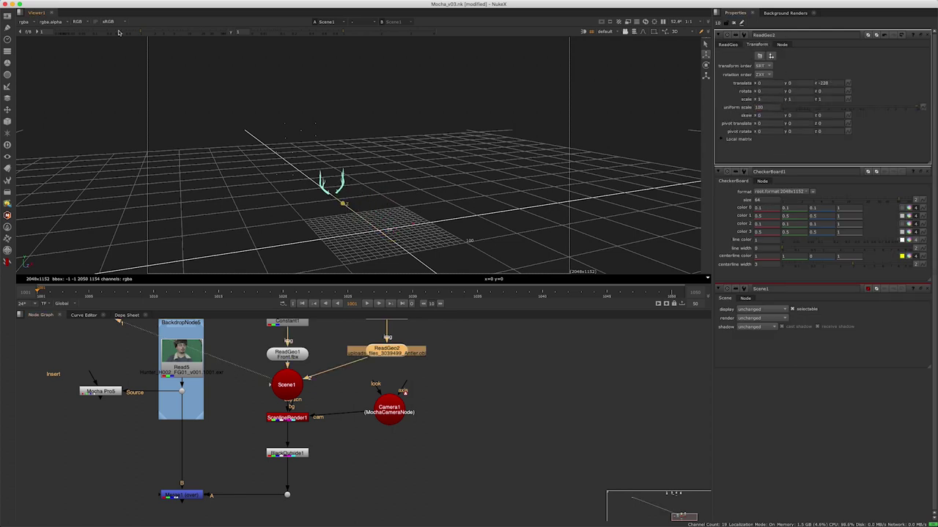
left_click_drag(369, 153, 509, 162)
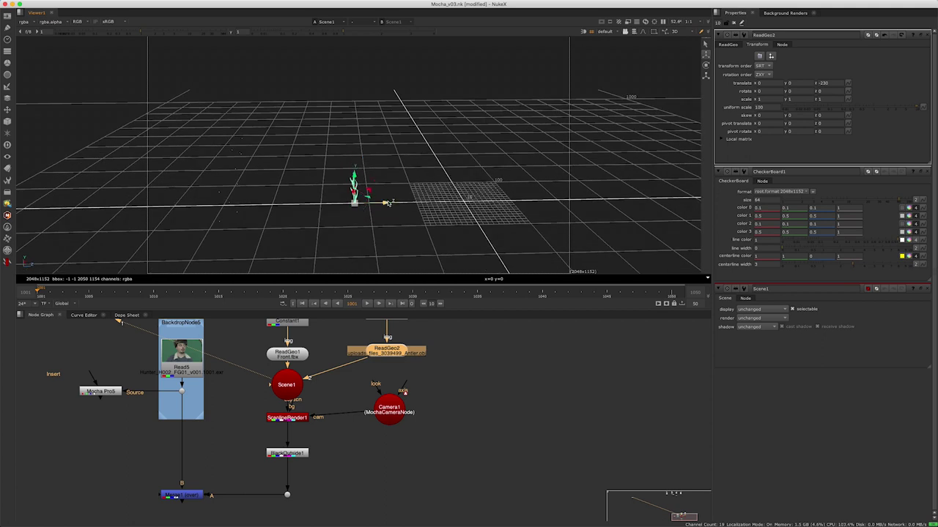
left_click_drag(271, 195, 272, 146)
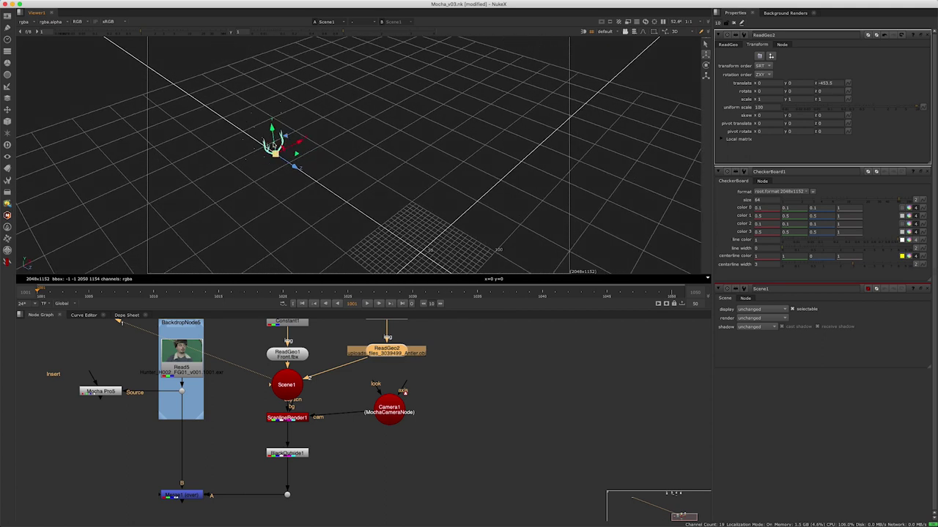
mouse_move(321, 99)
left_mouse_down()
mouse_move(444, 63)
mouse_move(515, 58)
mouse_move(410, 72)
left_mouse_up()
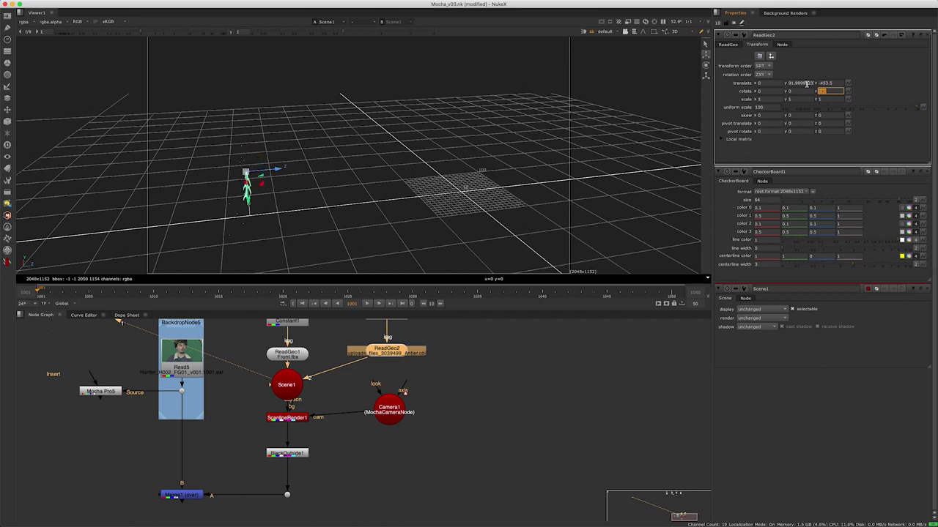
left_click(194, 495)
Step: Raise the checker-textured antlers to about x -8, y 148.4 on the hat
key("1")
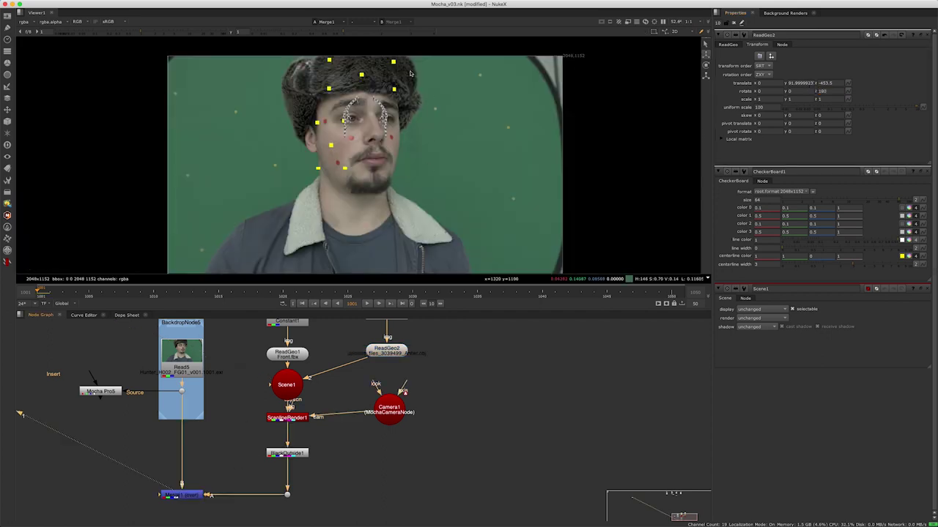
key("Tab")
left_click_drag(251, 176, 370, 129)
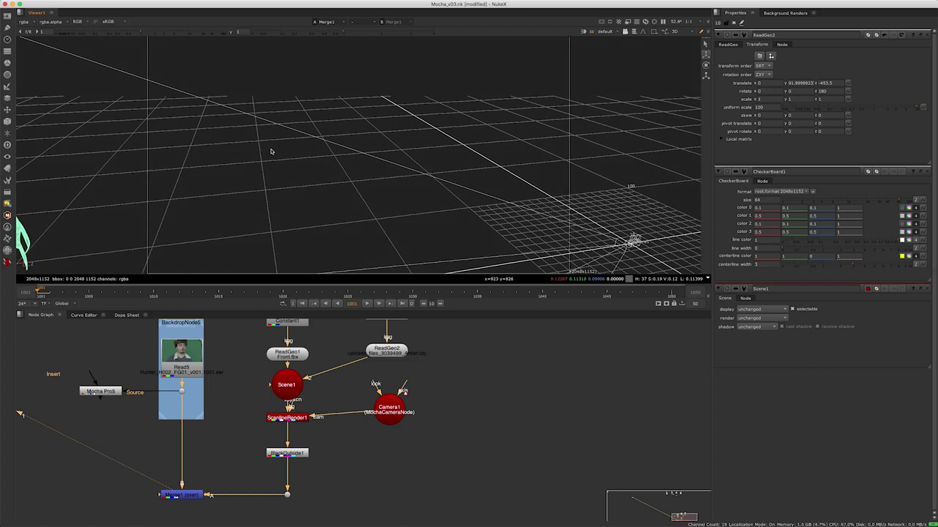
left_click(398, 126)
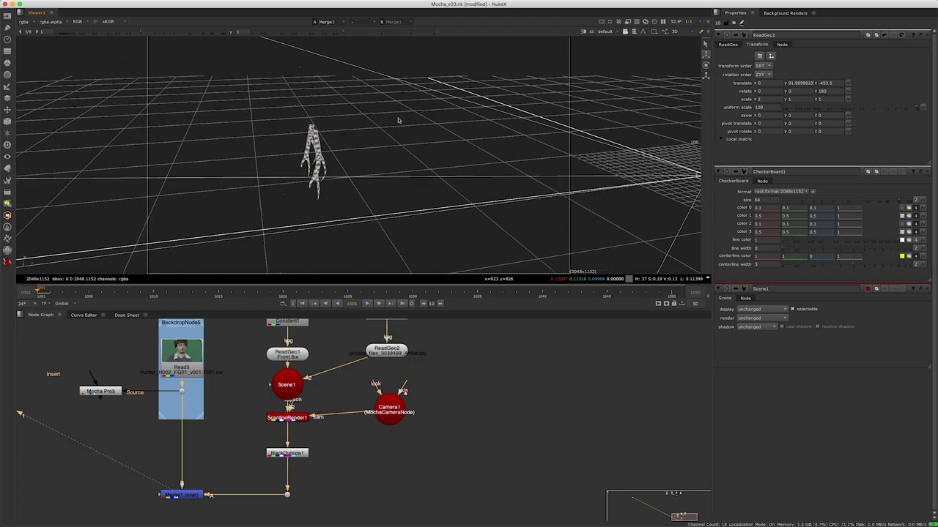
mouse_move(397, 122)
left_mouse_down()
mouse_move(332, 132)
mouse_move(335, 147)
left_mouse_up()
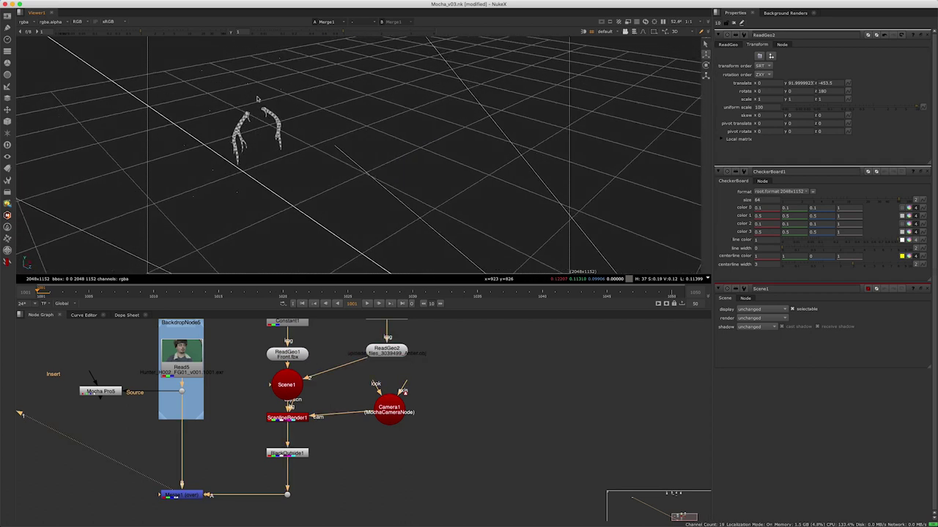
left_click(267, 115)
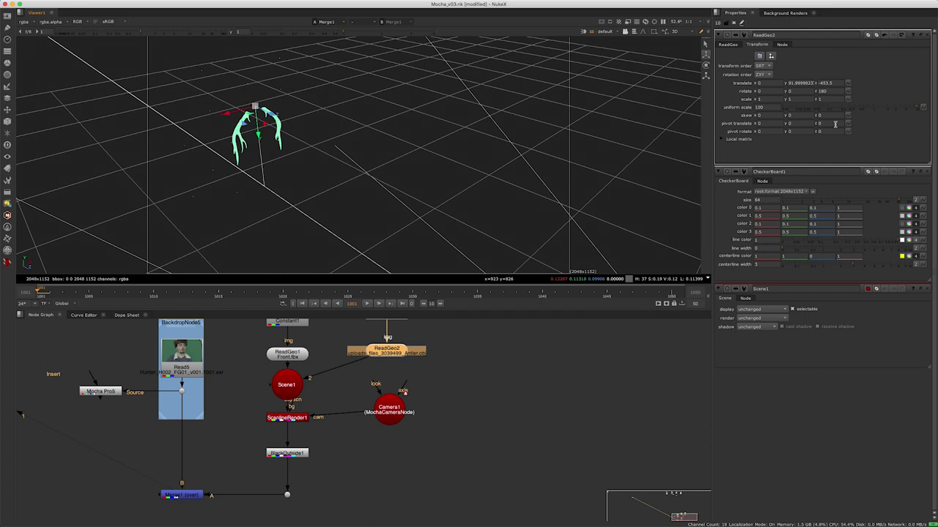
mouse_move(259, 124)
left_mouse_down()
mouse_move(259, 136)
mouse_move(256, 58)
mouse_move(227, 112)
mouse_move(271, 101)
left_mouse_up()
mouse_move(350, 102)
left_mouse_down()
mouse_move(289, 154)
mouse_move(298, 174)
mouse_move(354, 111)
left_mouse_up()
left_click(189, 497)
key("Tab")
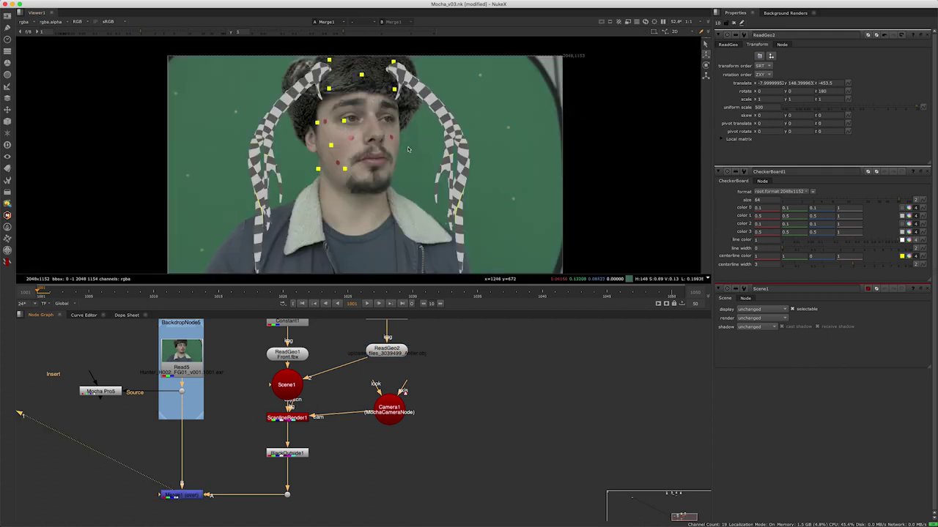
Step: Close the settings panels, select ReadGeo1 and play the shot to about frame 1019
left_click(740, 22)
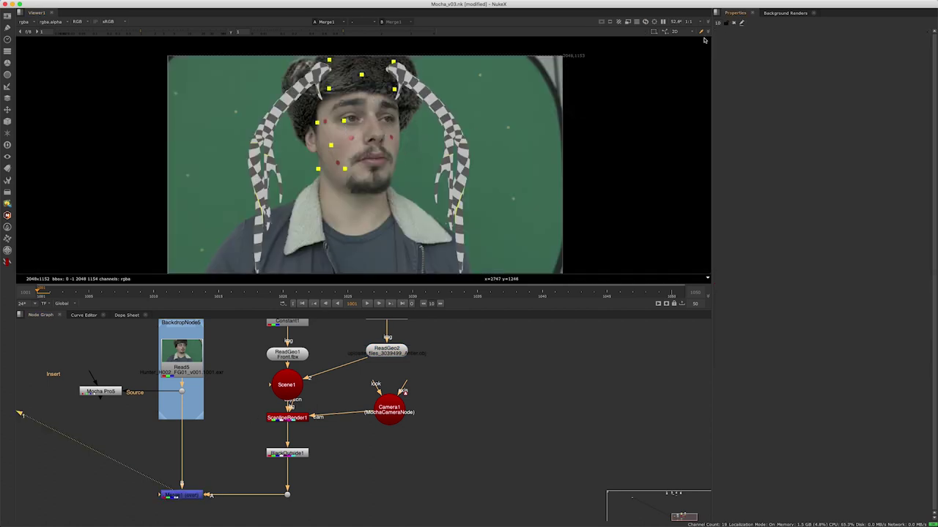
scroll(315, 263, "down", 1)
left_click(295, 357)
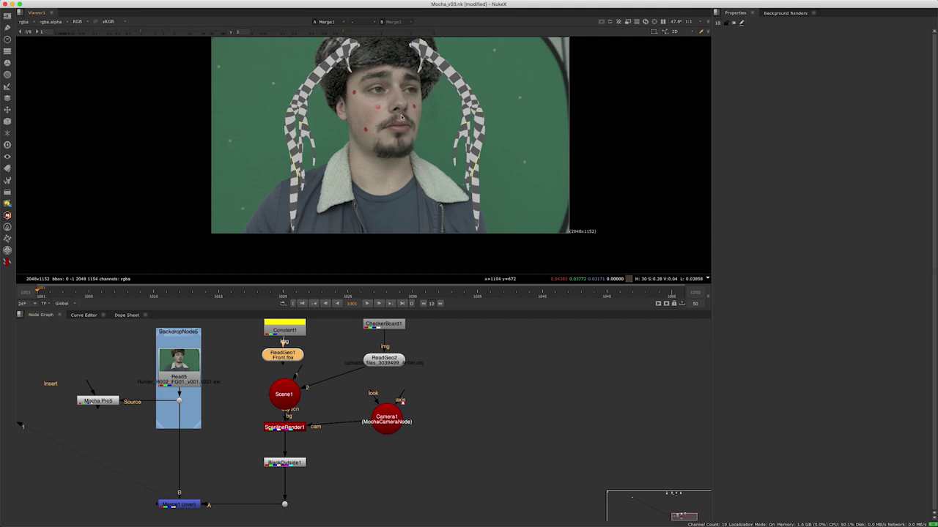
scroll(399, 128, "up", 1)
left_click(369, 304)
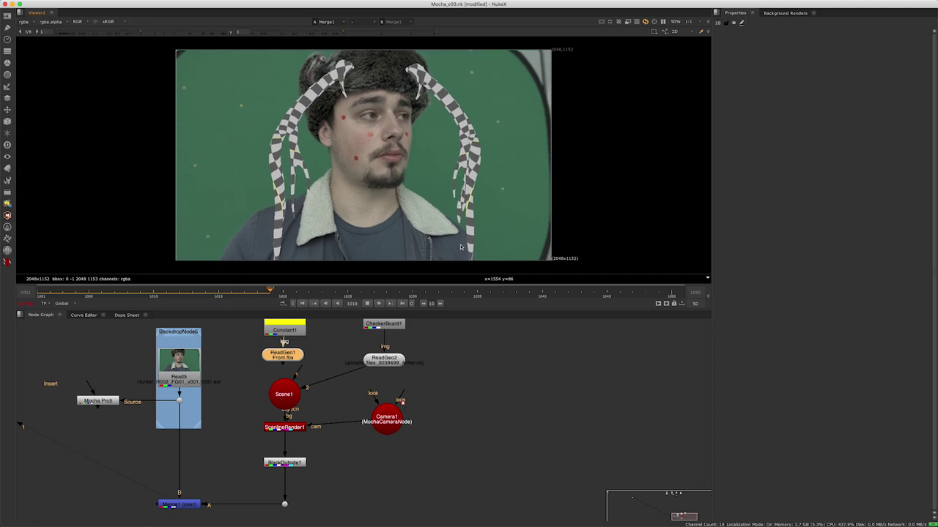